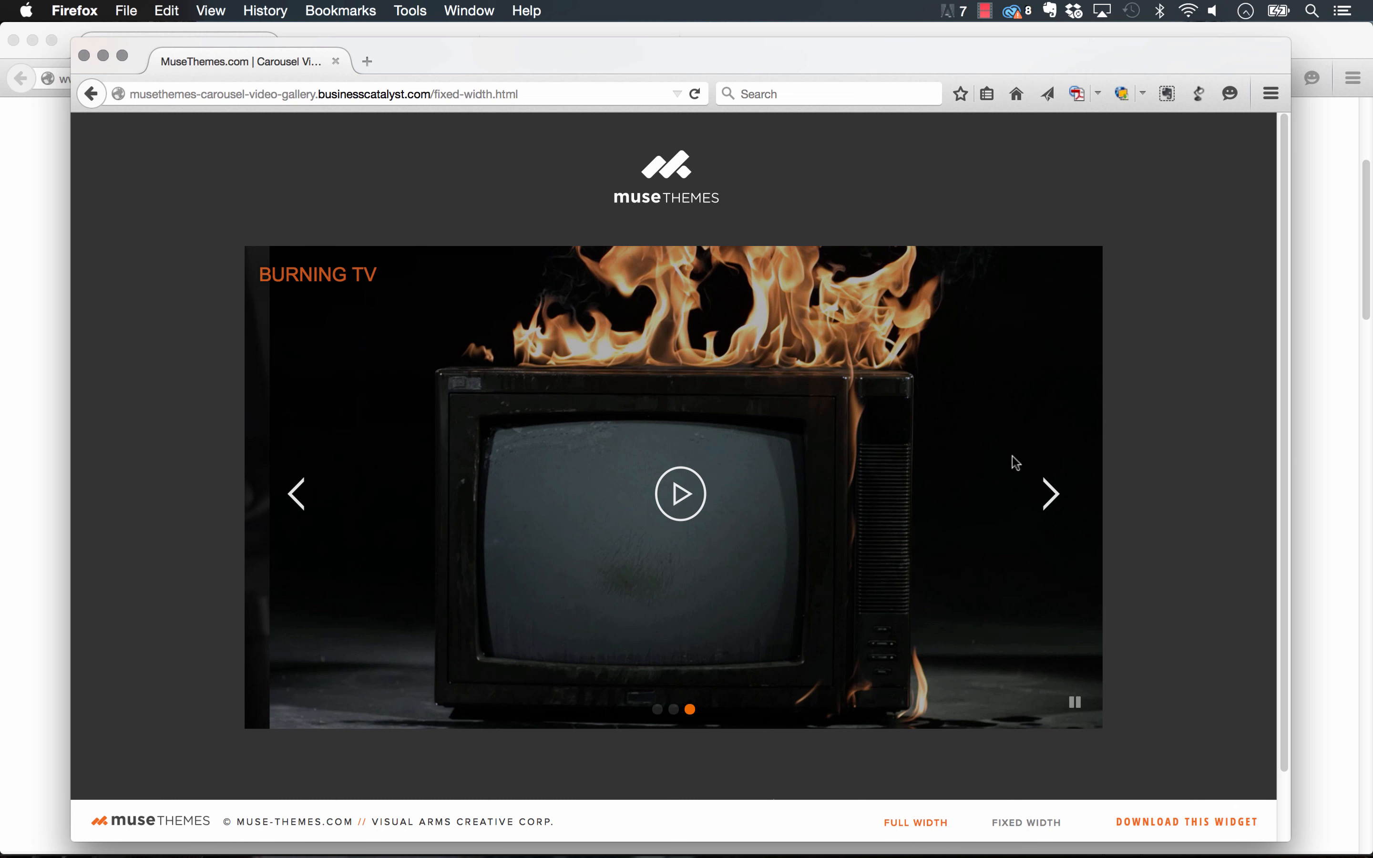
Advance the fixed-width carousel, play and close Burning TV, then open the FULL WIDTH demo.
{"action": "left_click", "coordinate": [1051, 494]}
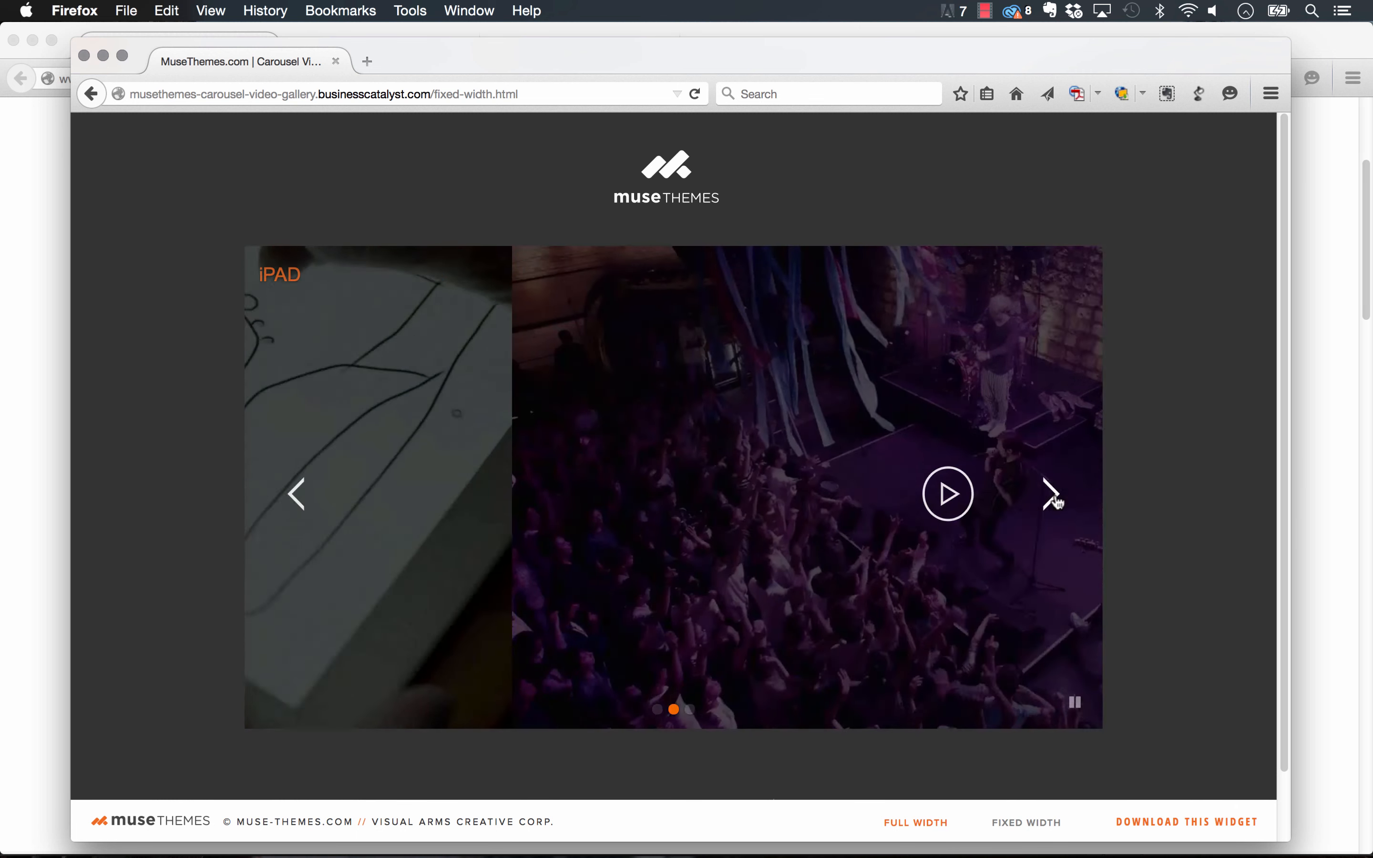
{"action": "left_click", "coordinate": [1053, 497]}
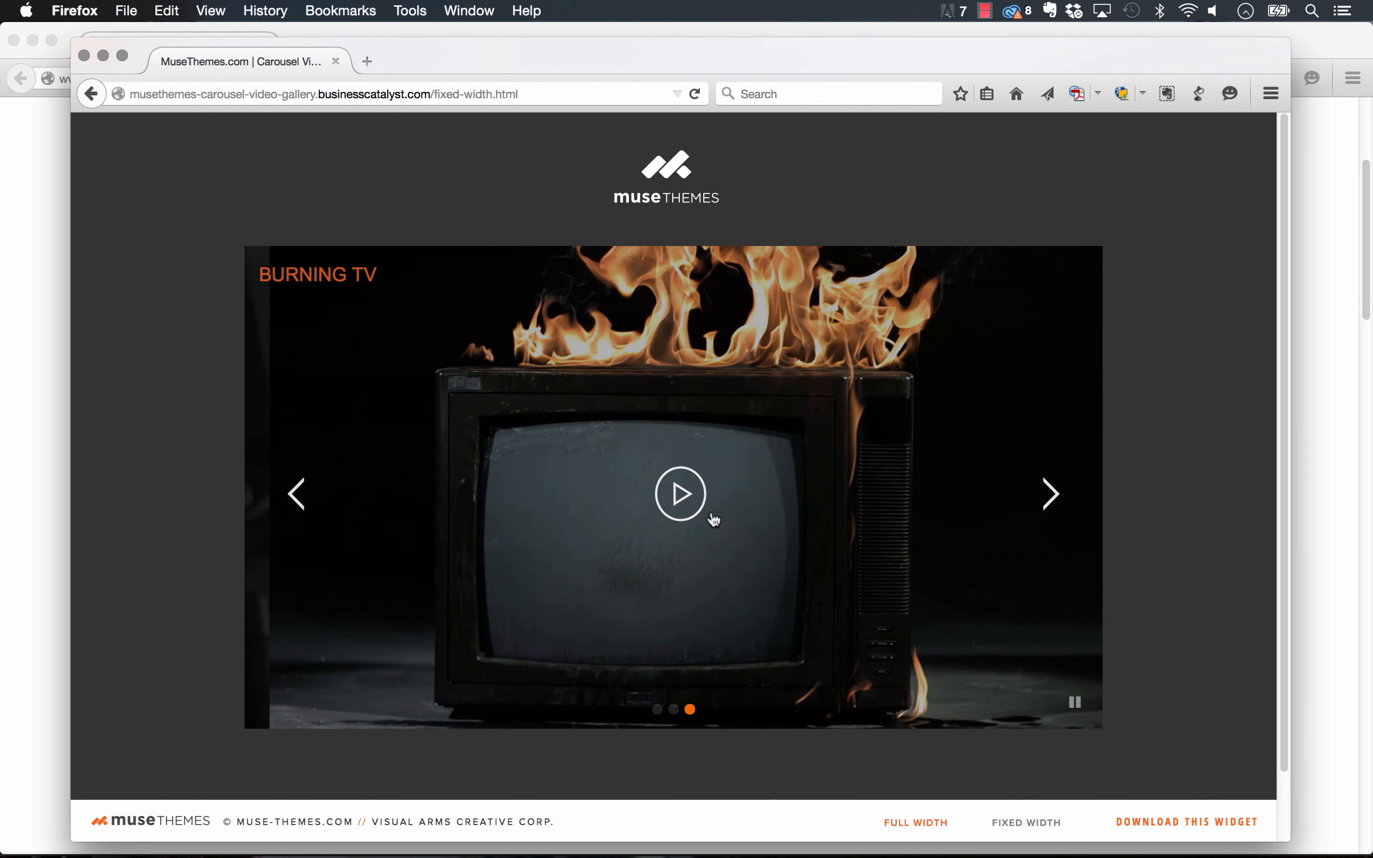
{"action": "left_click", "coordinate": [685, 495]}
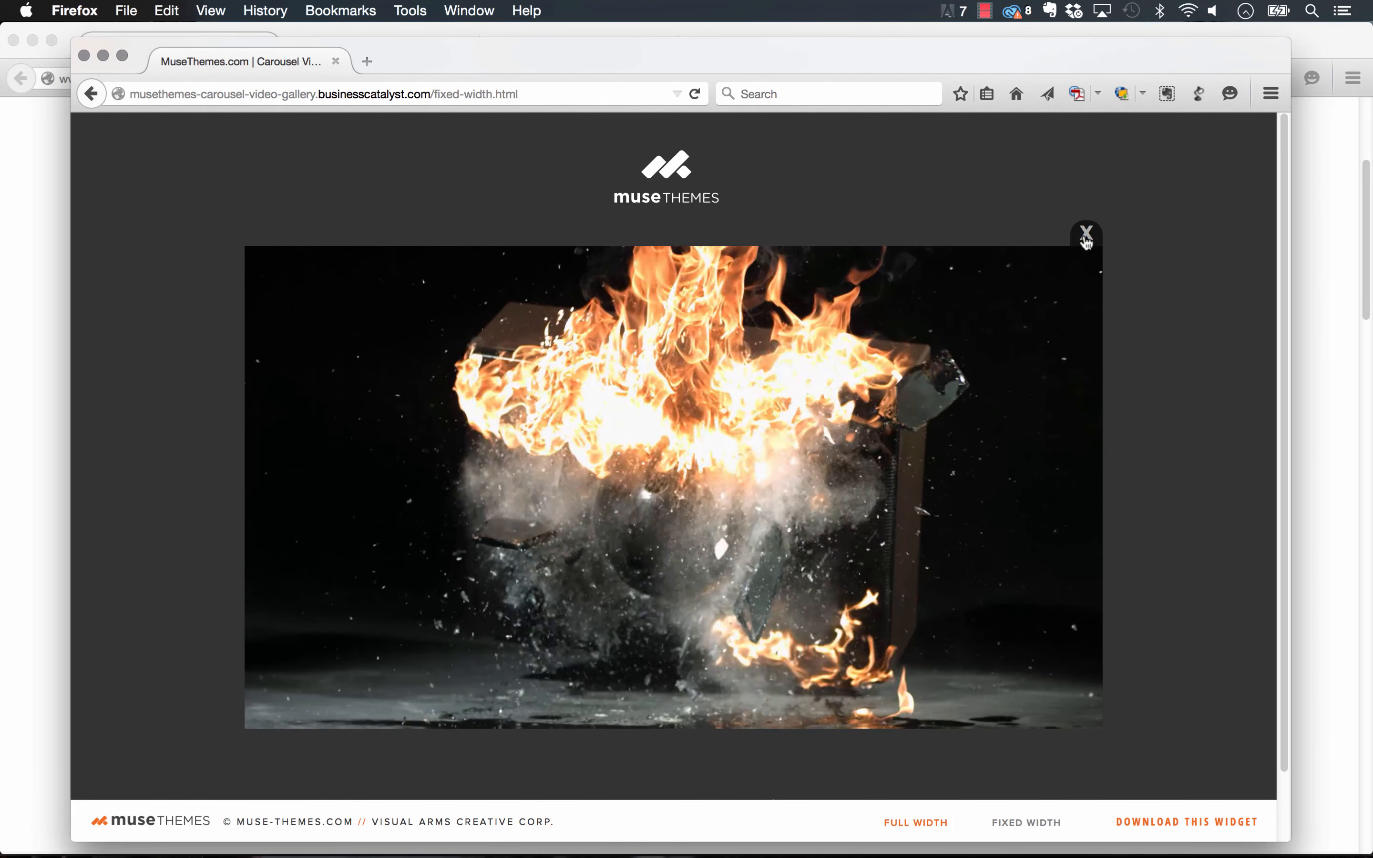
{"action": "left_click", "coordinate": [1086, 234]}
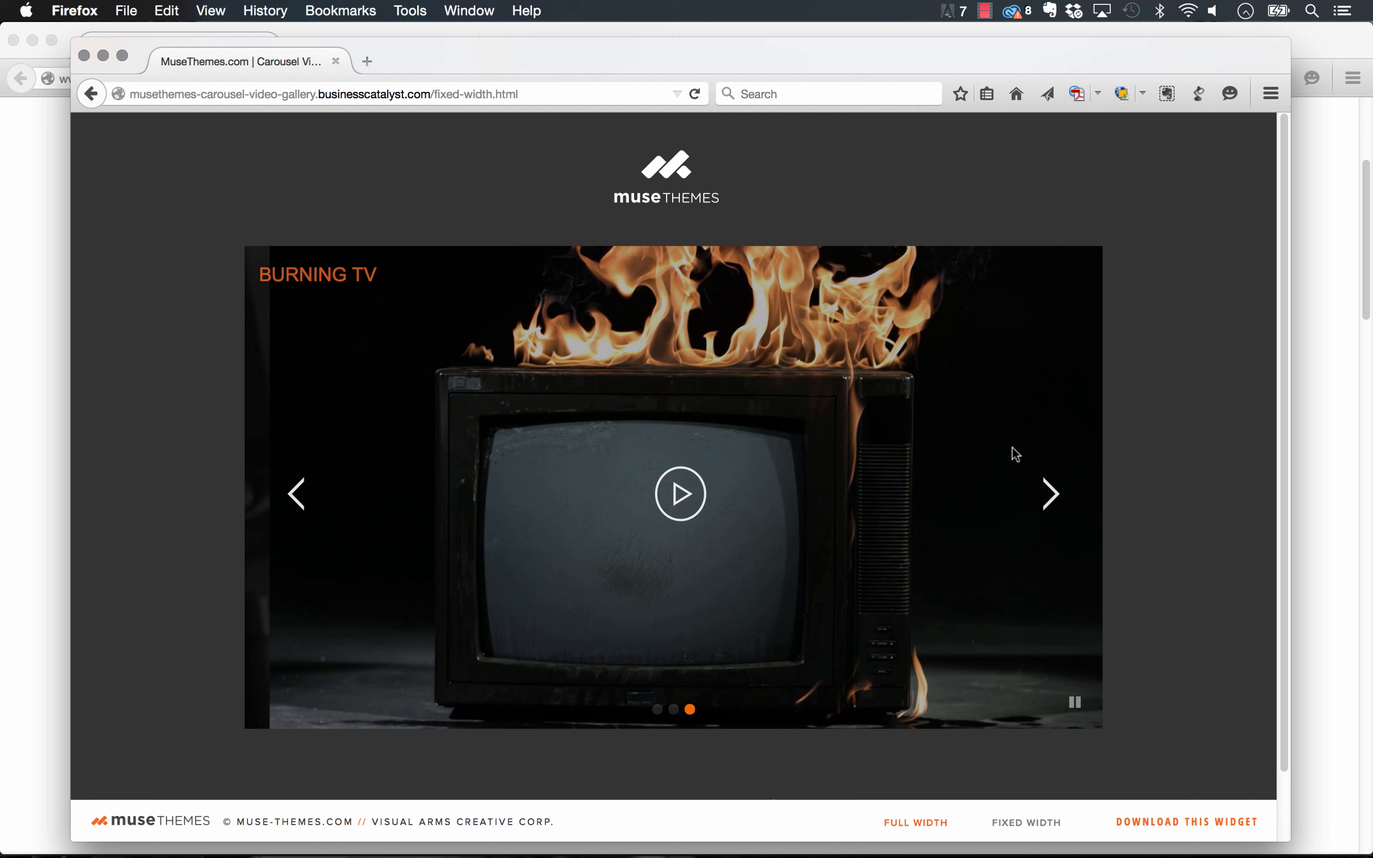
{"action": "scroll", "coordinate": [1018, 475], "scroll_direction": "down", "scroll_amount": 2}
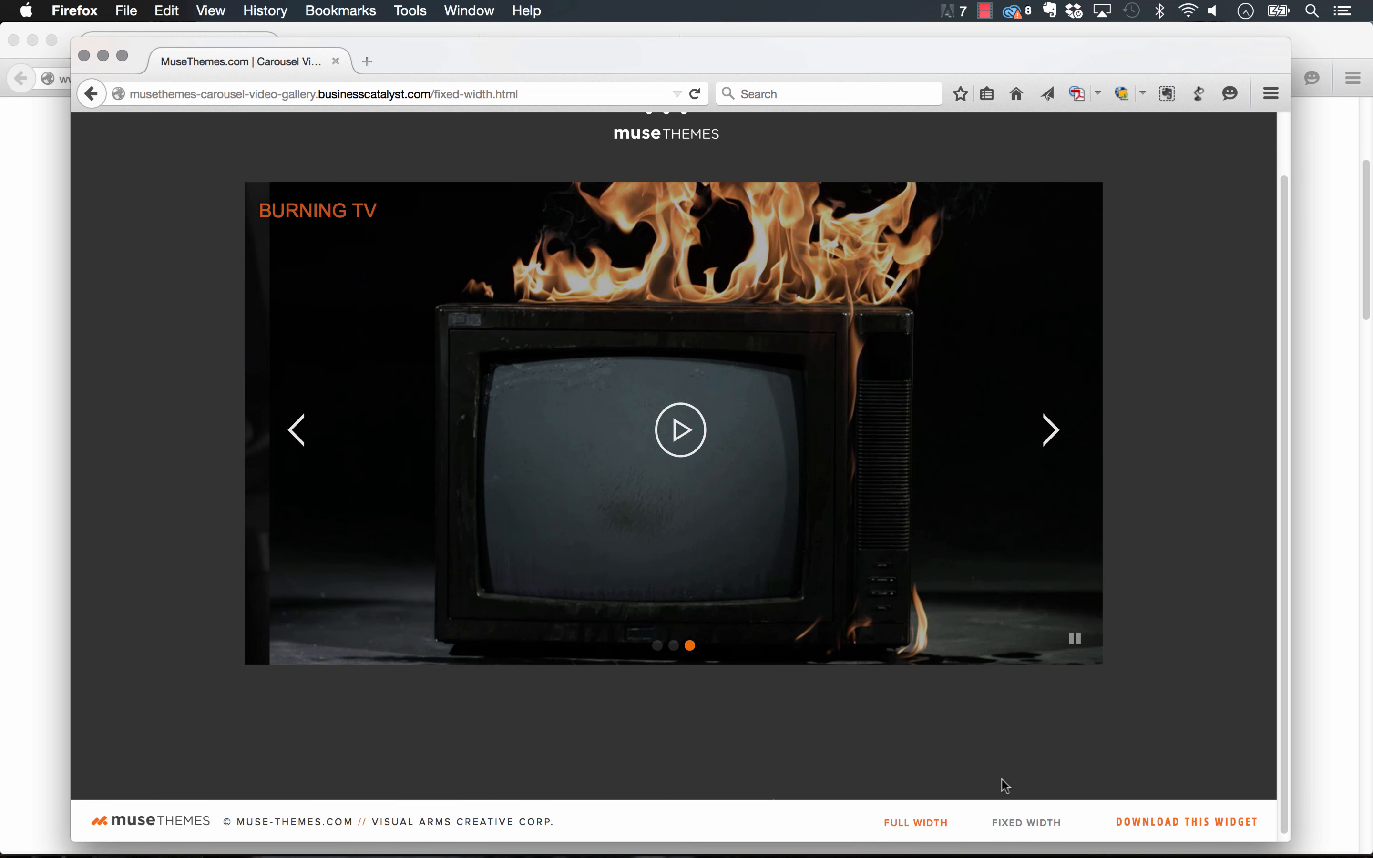
{"action": "left_click", "coordinate": [916, 822]}
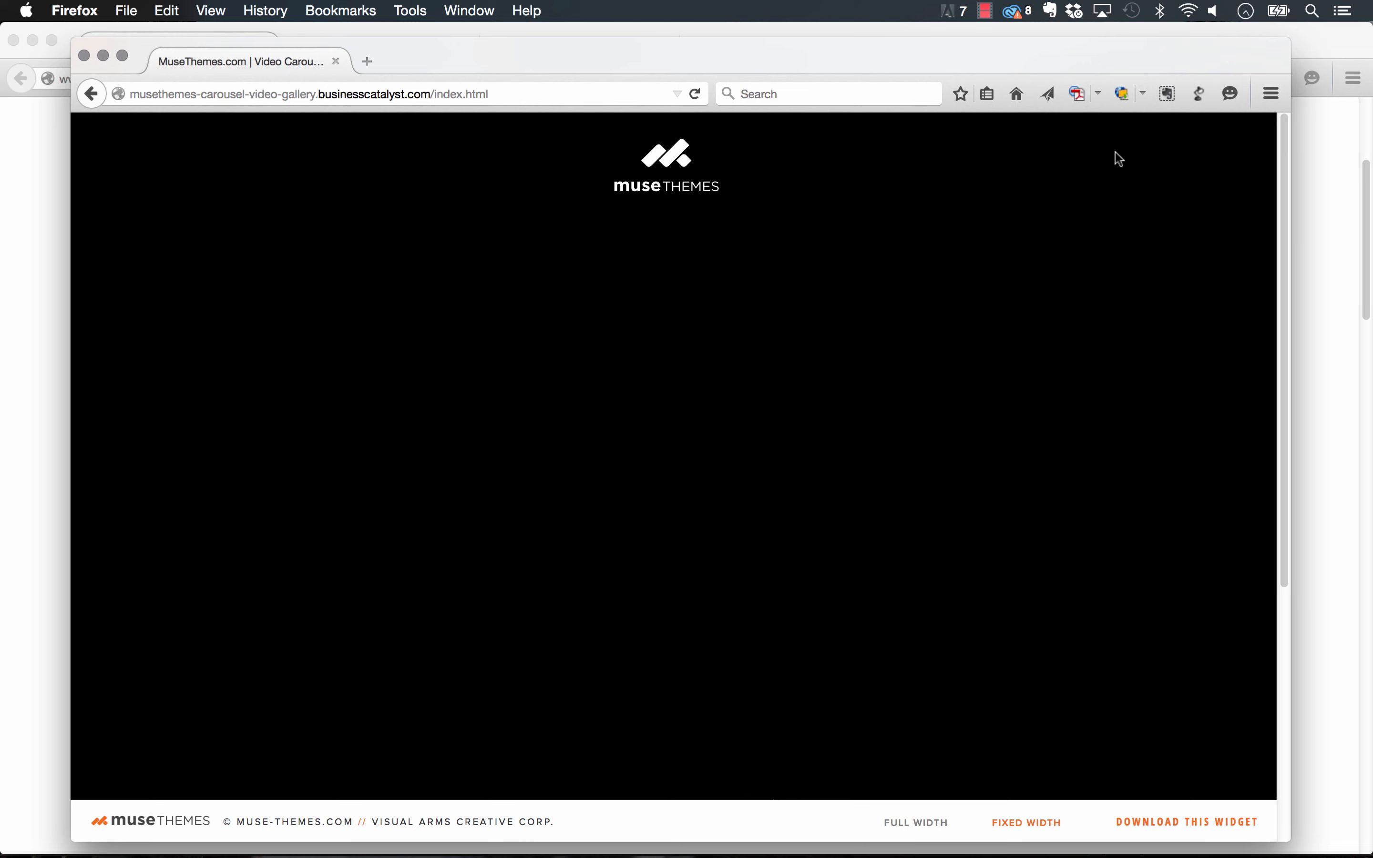
{"action": "scroll", "coordinate": [1116, 155], "scroll_direction": "down", "scroll_amount": 3}
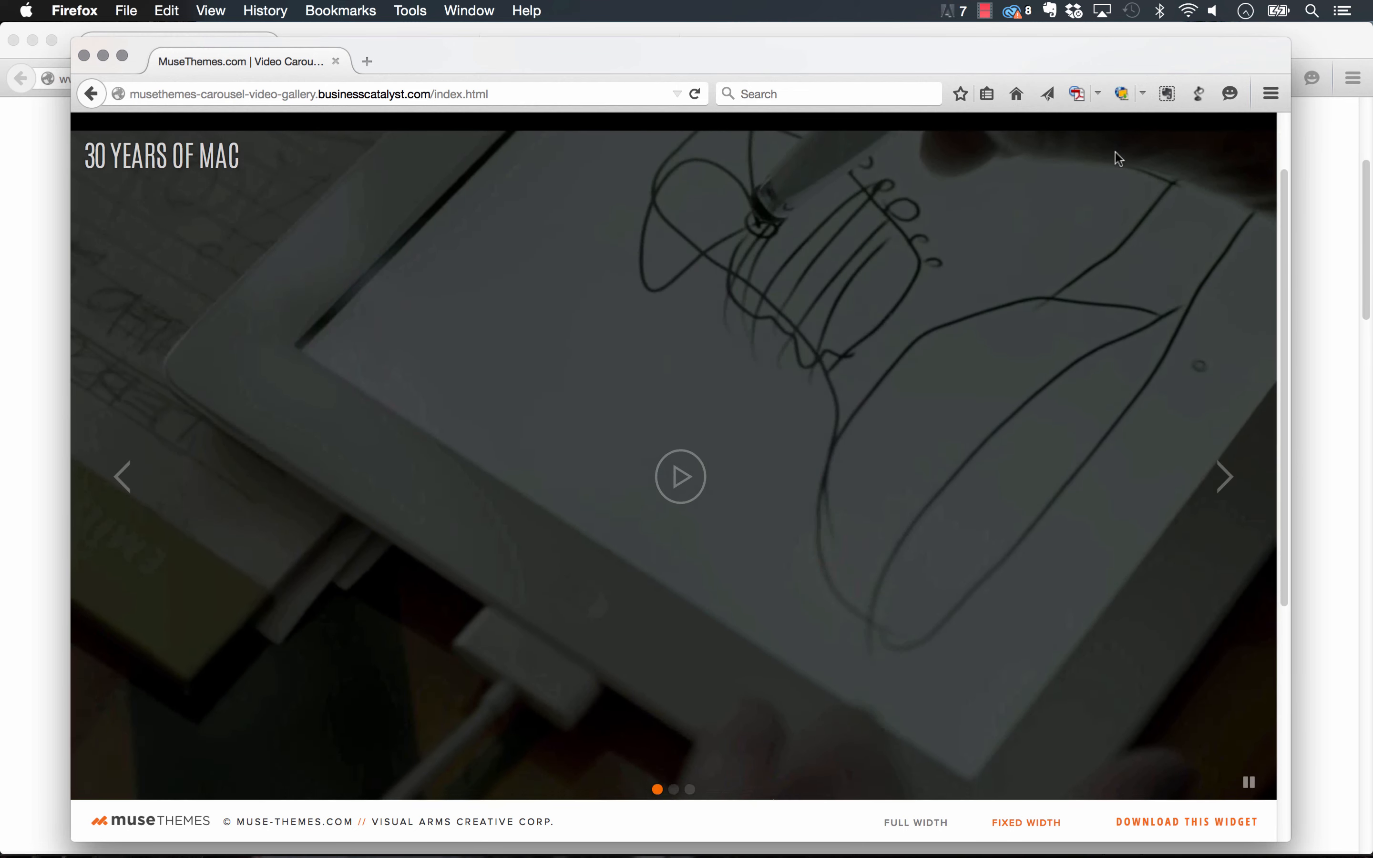
{"action": "scroll", "coordinate": [1115, 152], "scroll_direction": "down", "scroll_amount": 2}
{"action": "left_click", "coordinate": [1226, 410]}
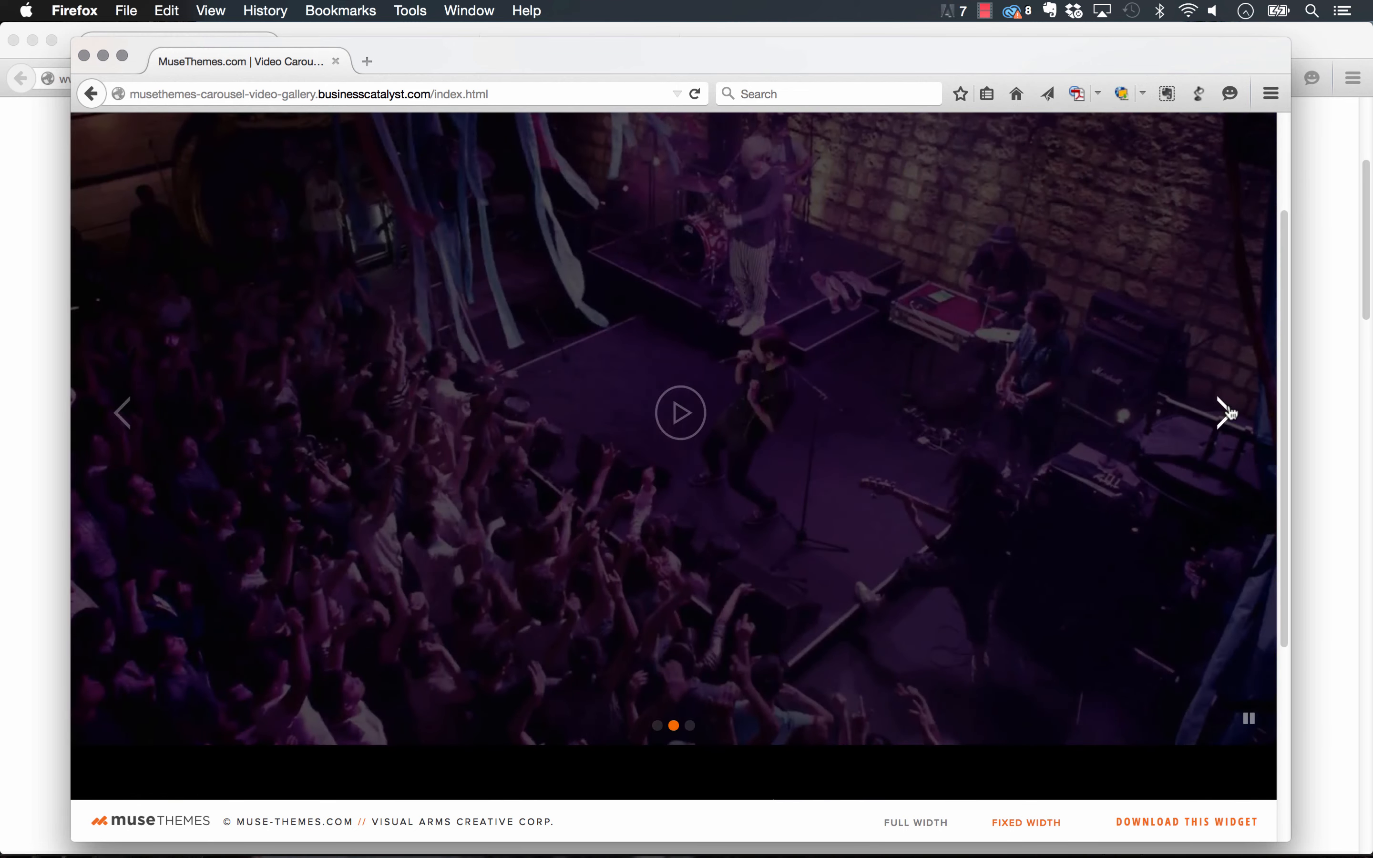
{"action": "left_click", "coordinate": [1227, 408]}
{"action": "scroll", "coordinate": [1228, 410], "scroll_direction": "up", "scroll_amount": 1}
{"action": "left_click", "coordinate": [1223, 444]}
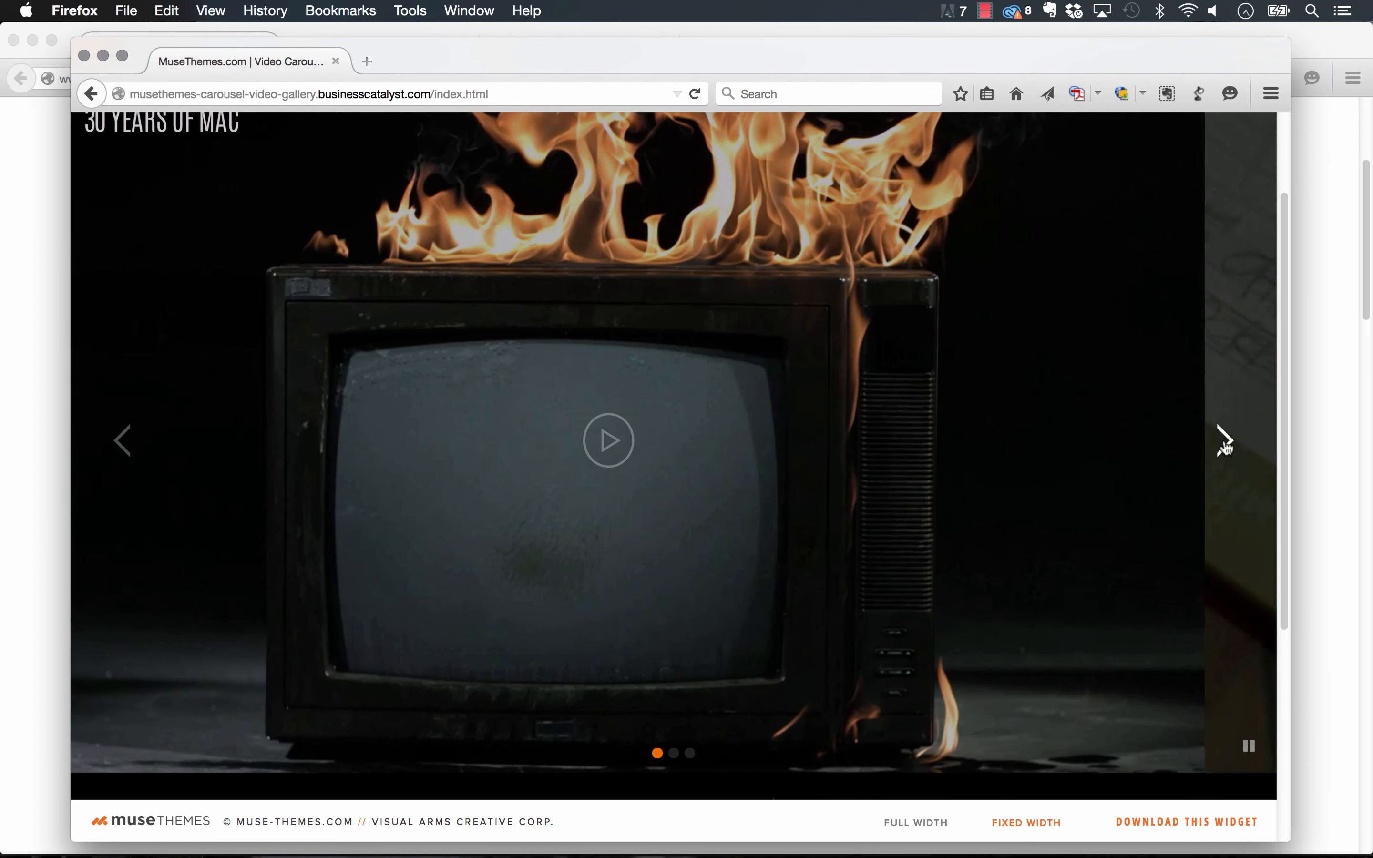
{"action": "left_click", "coordinate": [680, 436]}
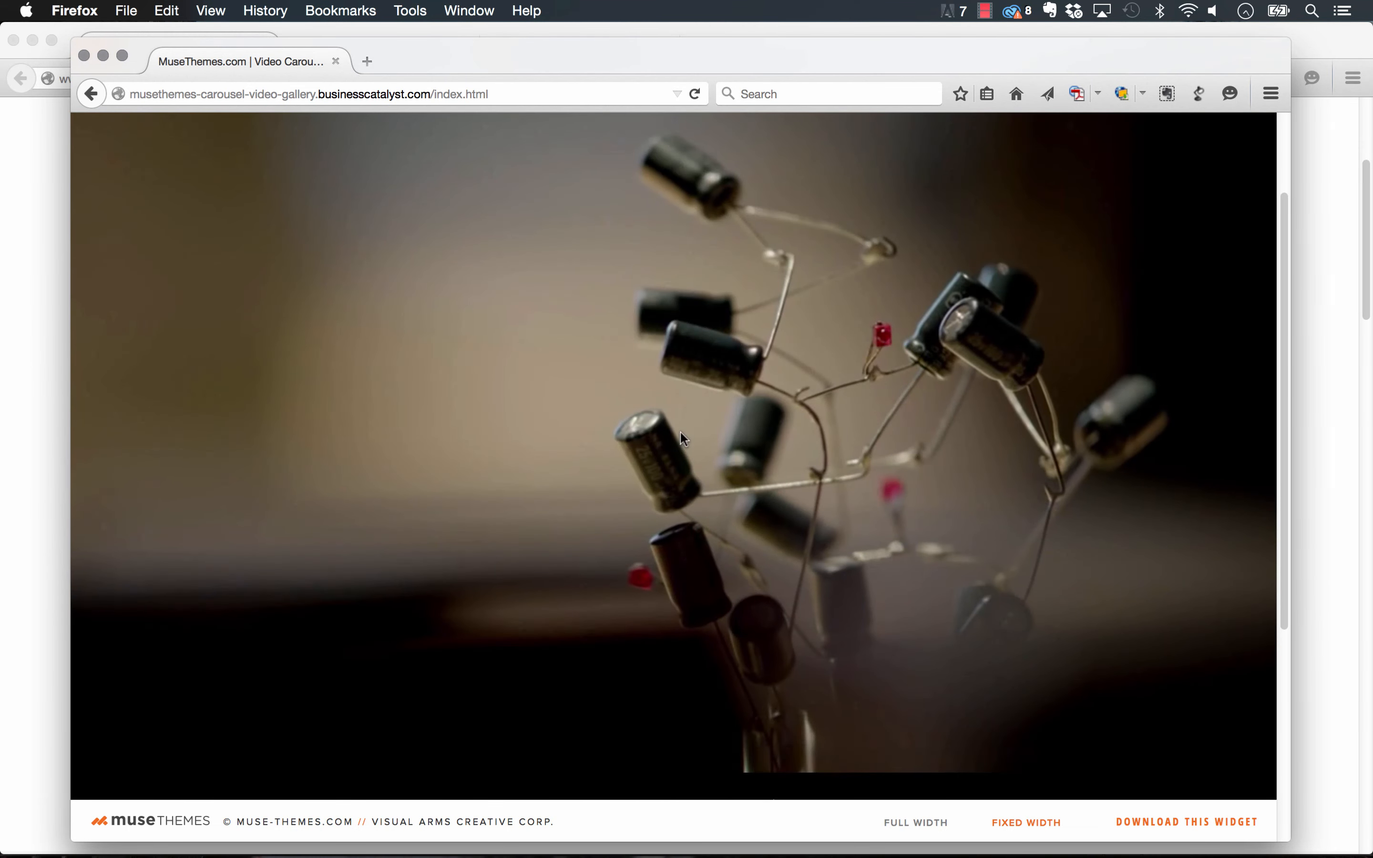
{"action": "scroll", "coordinate": [938, 495], "scroll_direction": "up", "scroll_amount": 3}
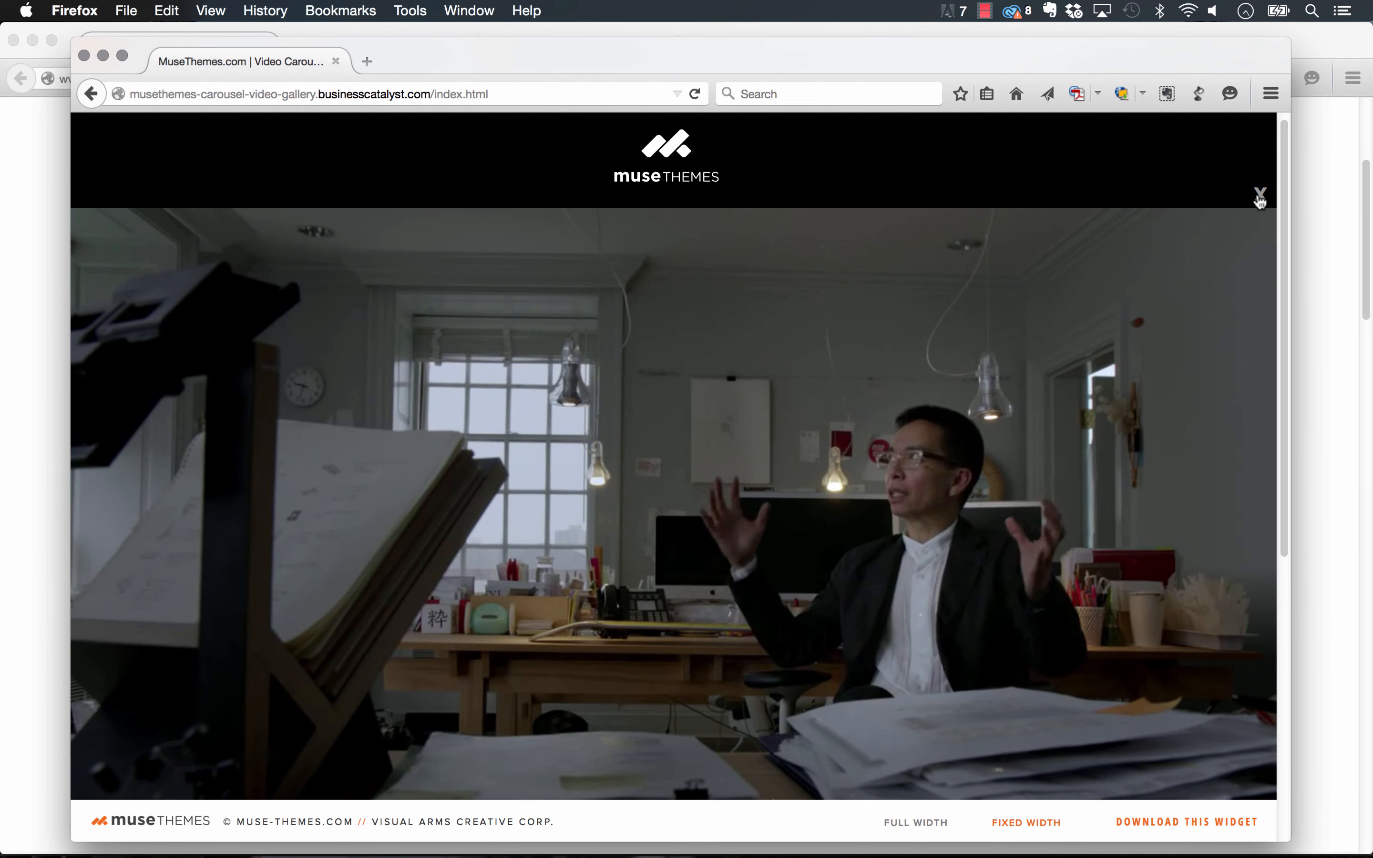
{"action": "left_click", "coordinate": [1259, 196]}
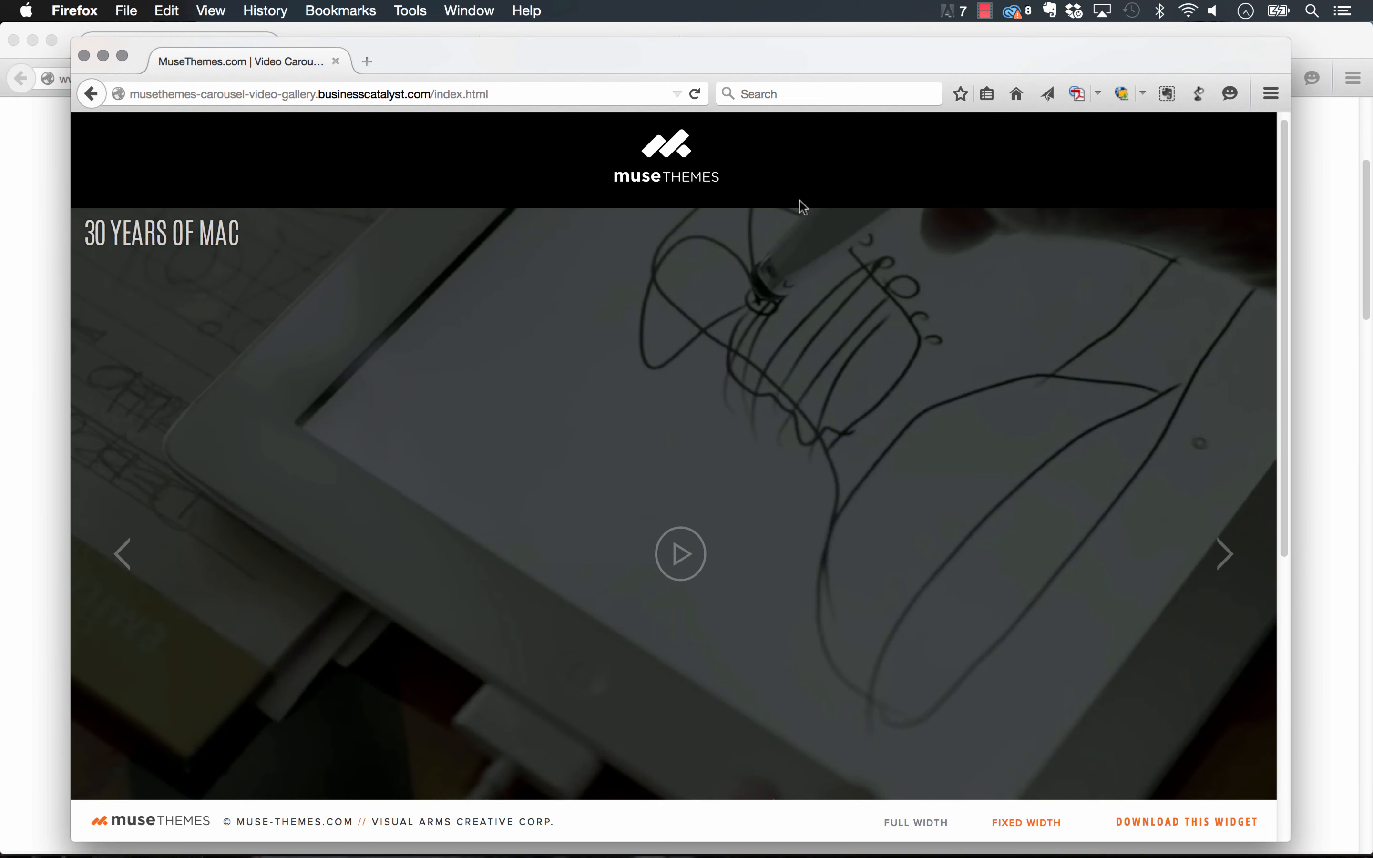
Download the Carousel Video Gallery .mulib from its product page and open it with Muse CC 2014.
{"action": "left_click", "coordinate": [597, 826]}
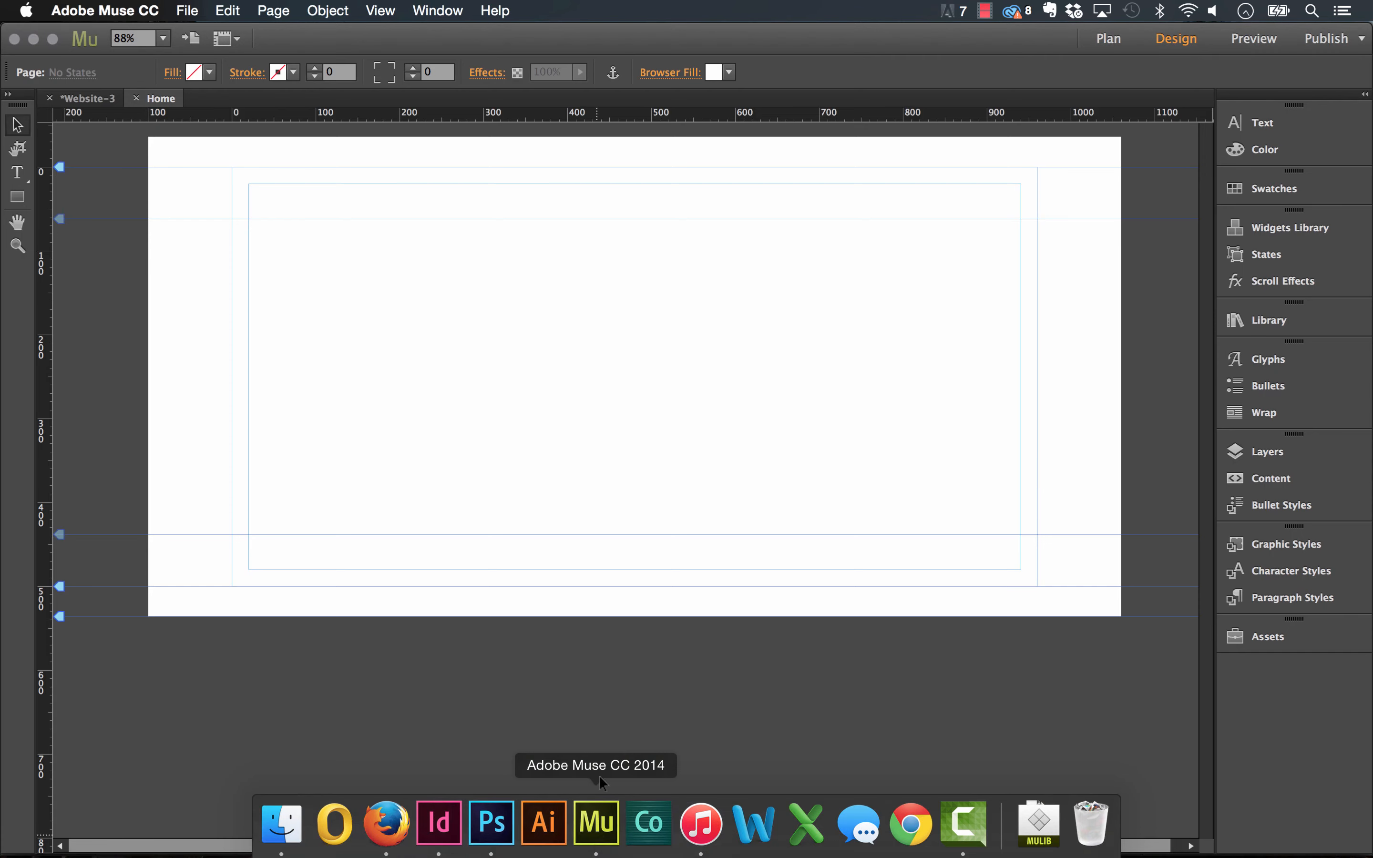
{"action": "left_click", "coordinate": [386, 824]}
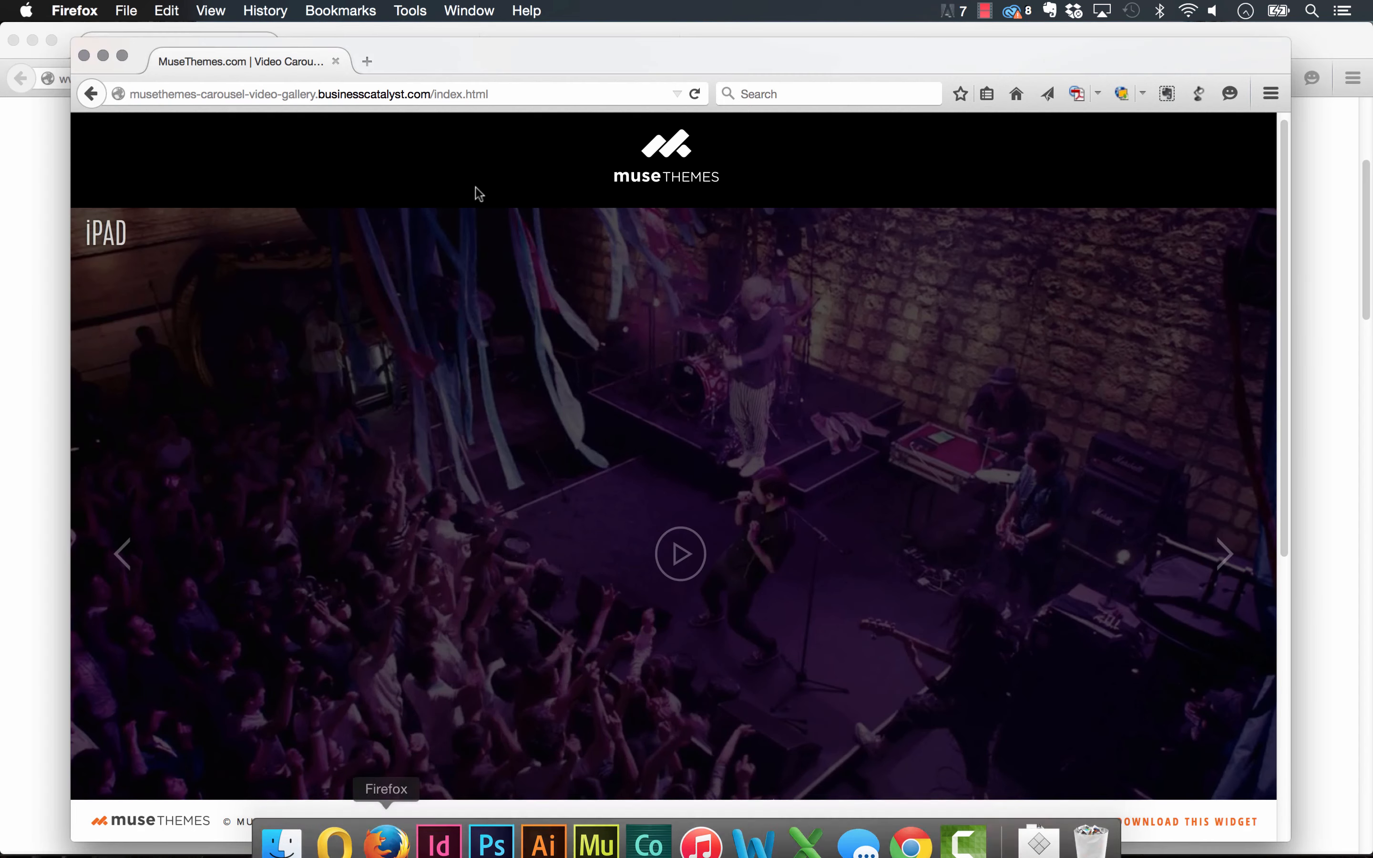
{"action": "left_click", "coordinate": [39, 161]}
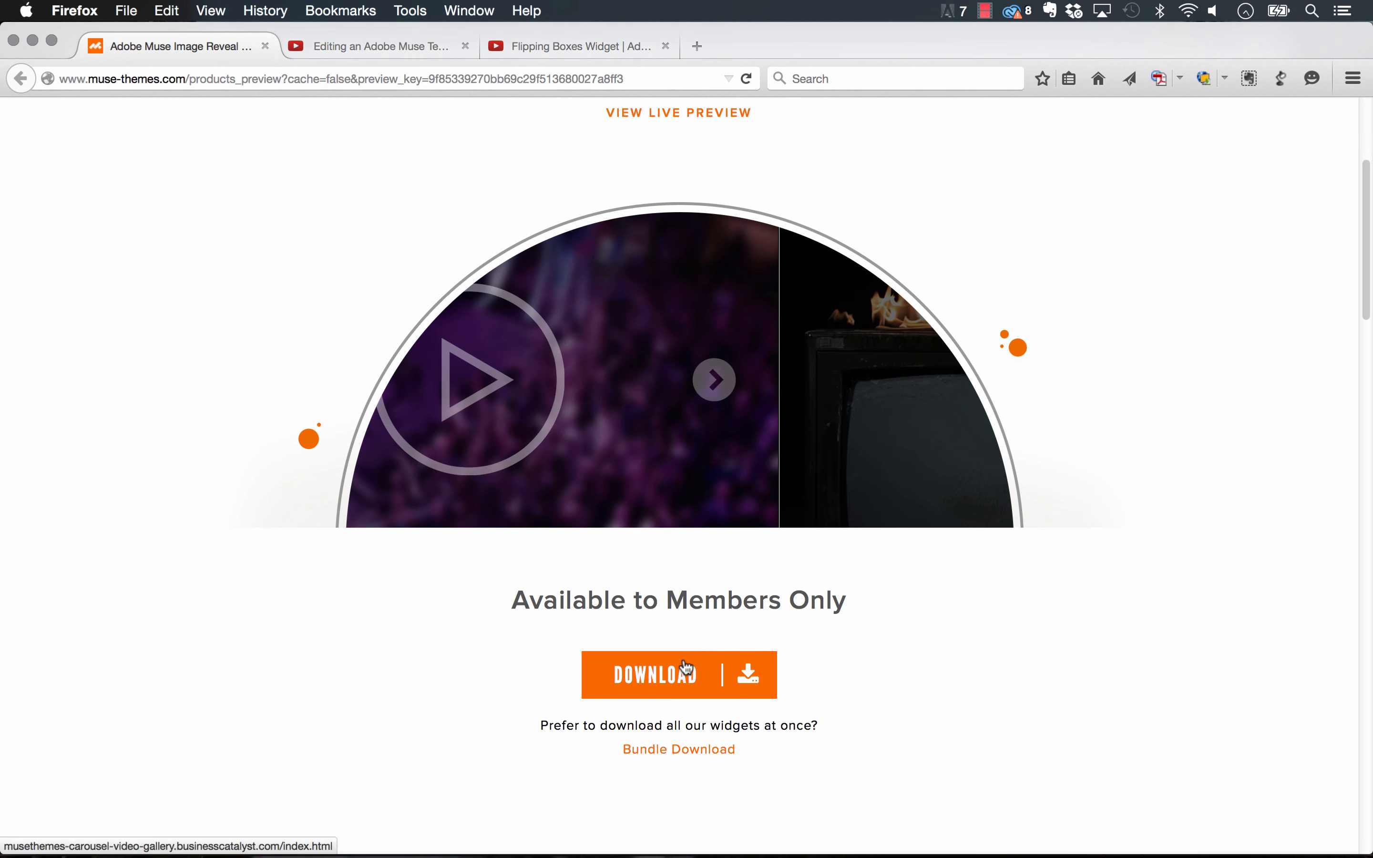
{"action": "left_click", "coordinate": [691, 673]}
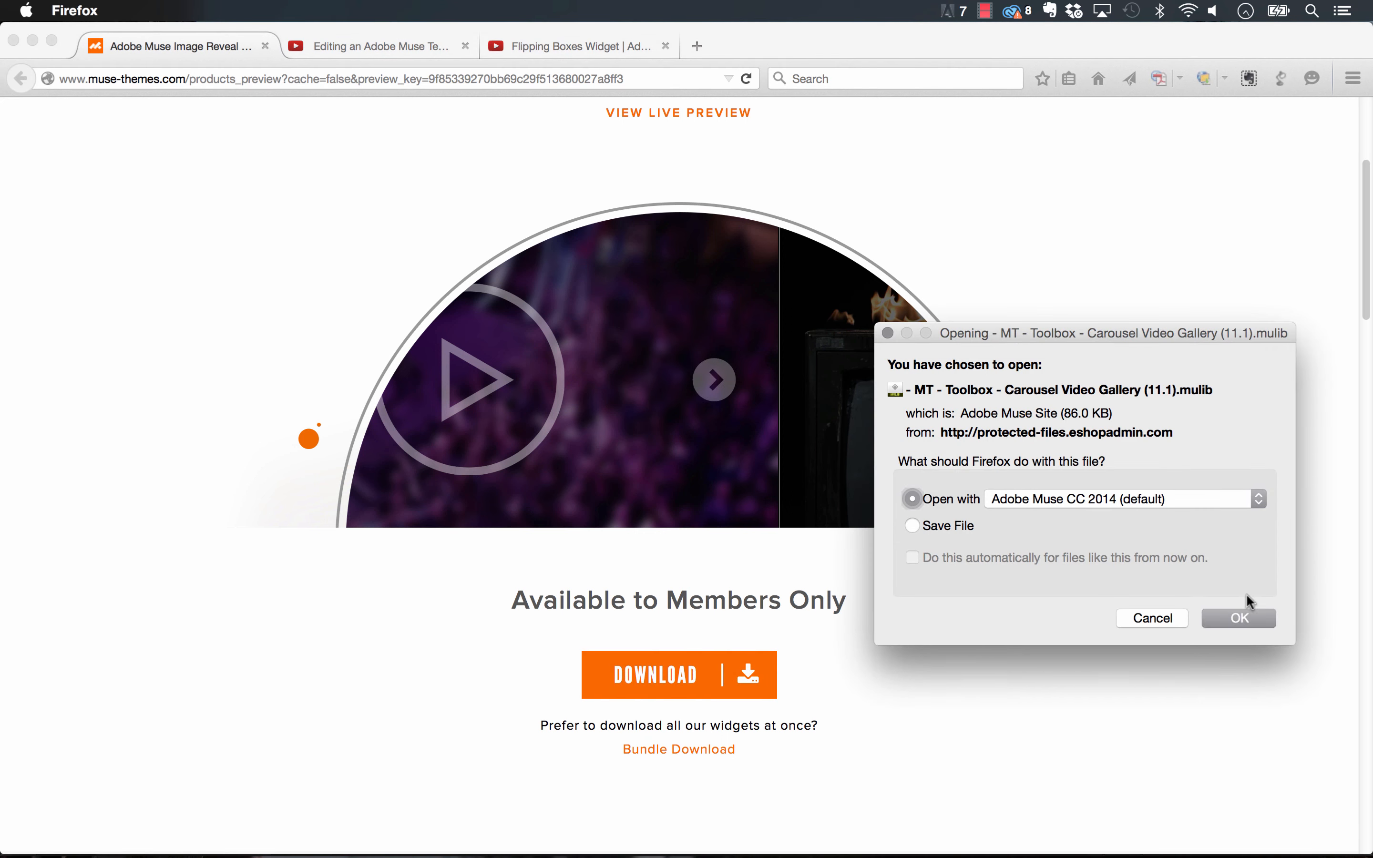
{"action": "left_click", "coordinate": [1248, 621]}
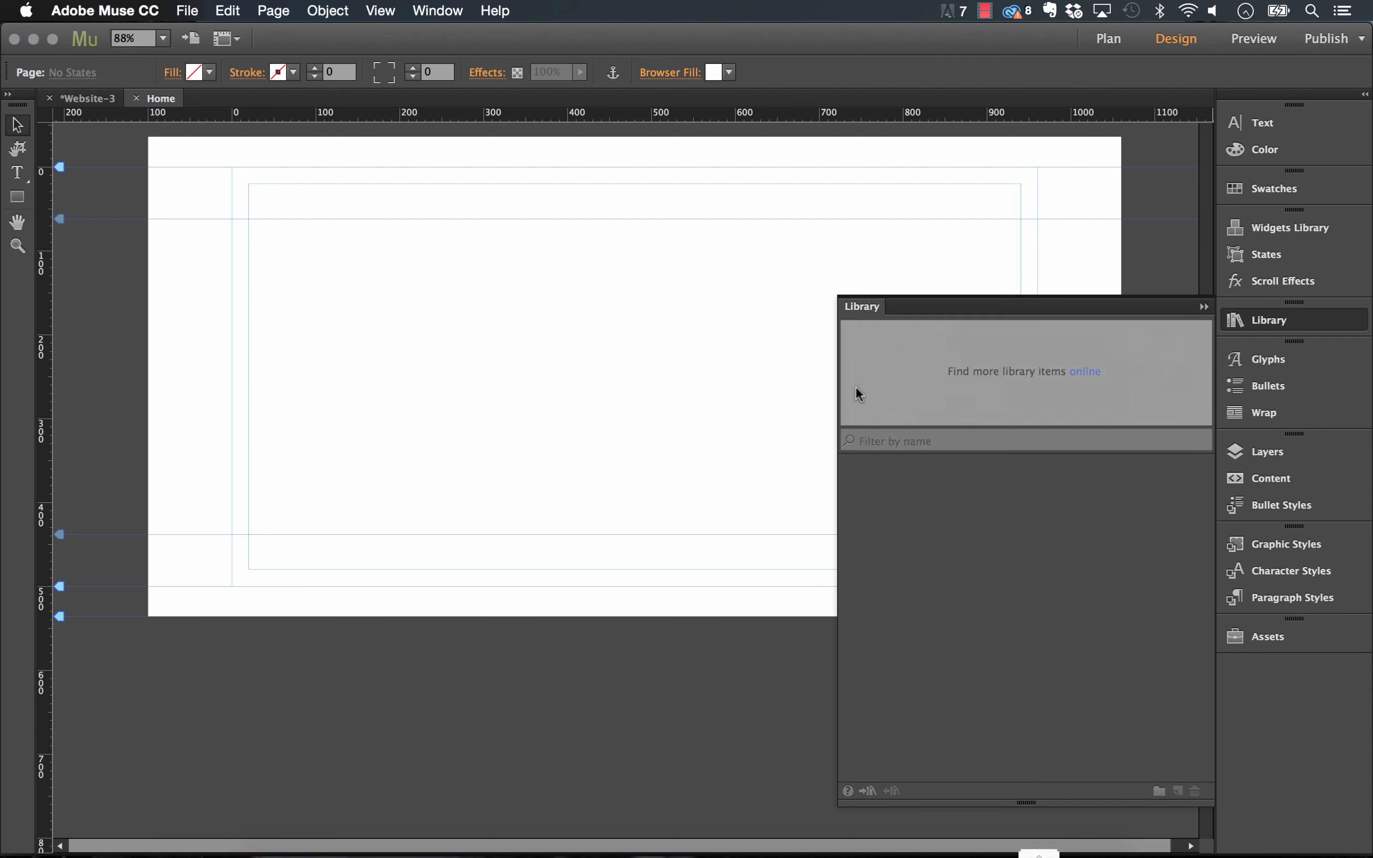
Expand the MT Toolbox library folder and drag Carousel Video Gallery onto the Home page.
{"action": "left_click", "coordinate": [845, 464]}
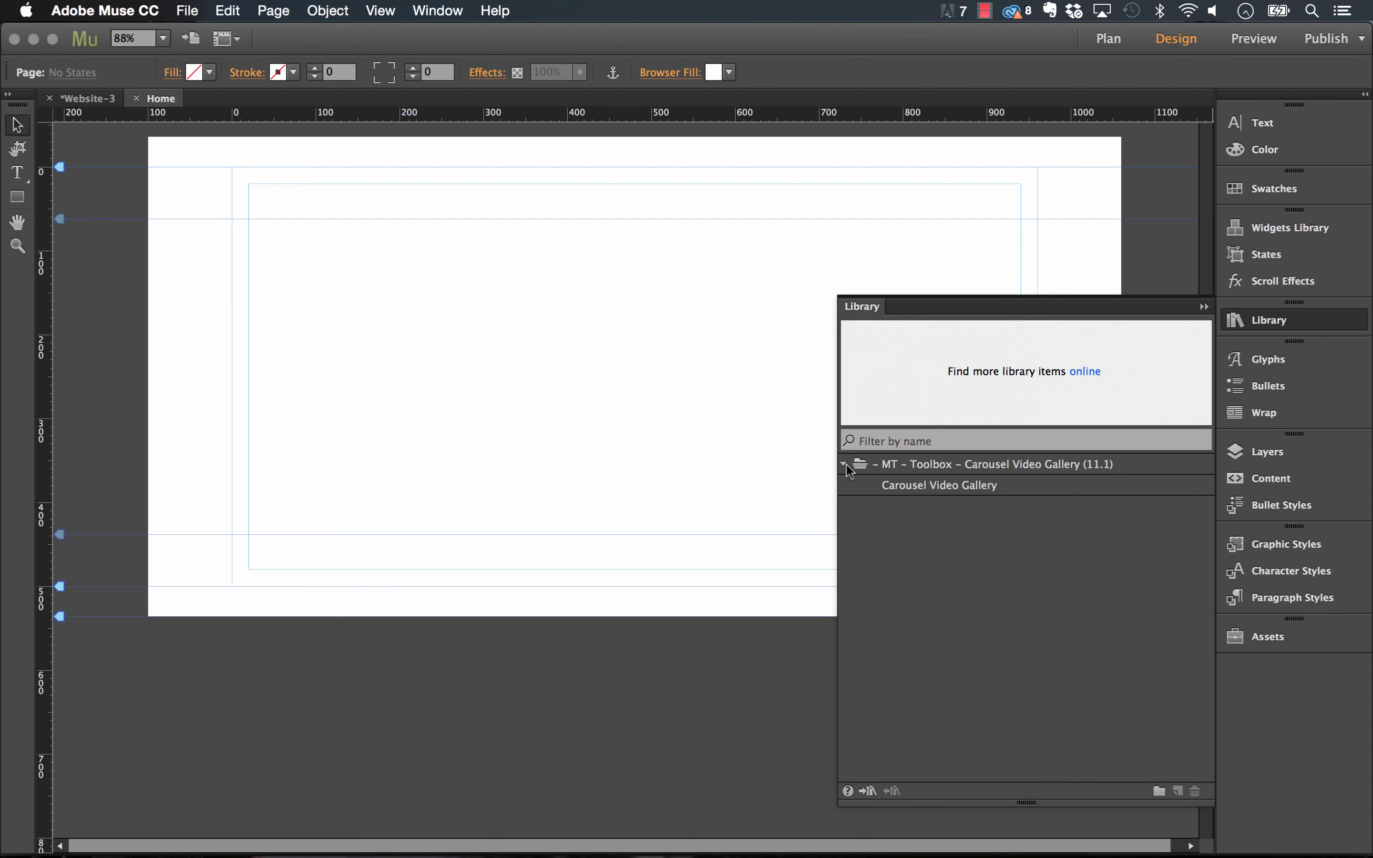
{"action": "left_click_drag", "start_coordinate": [944, 487], "coordinate": [250, 221]}
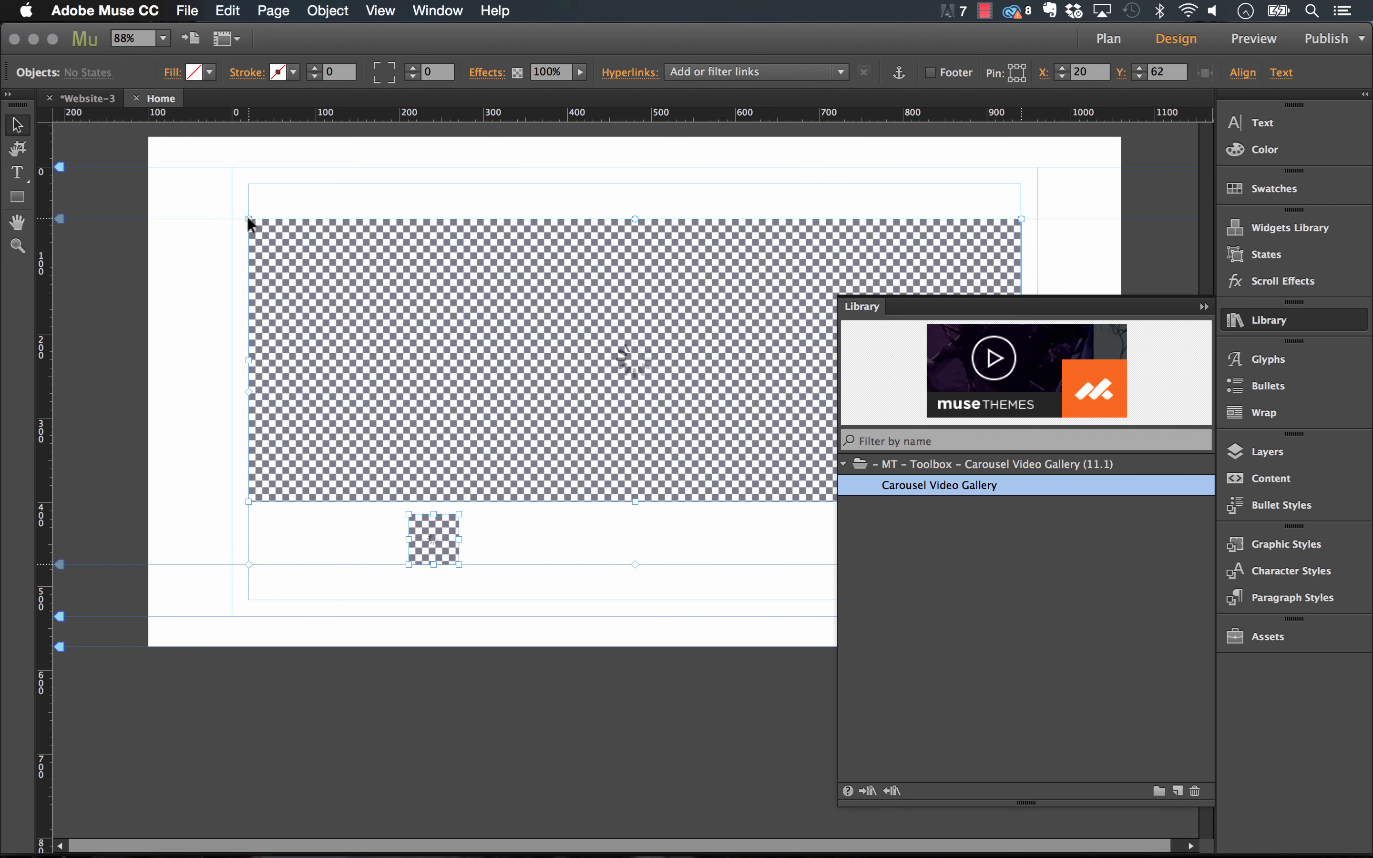
{"action": "left_click", "coordinate": [1135, 310]}
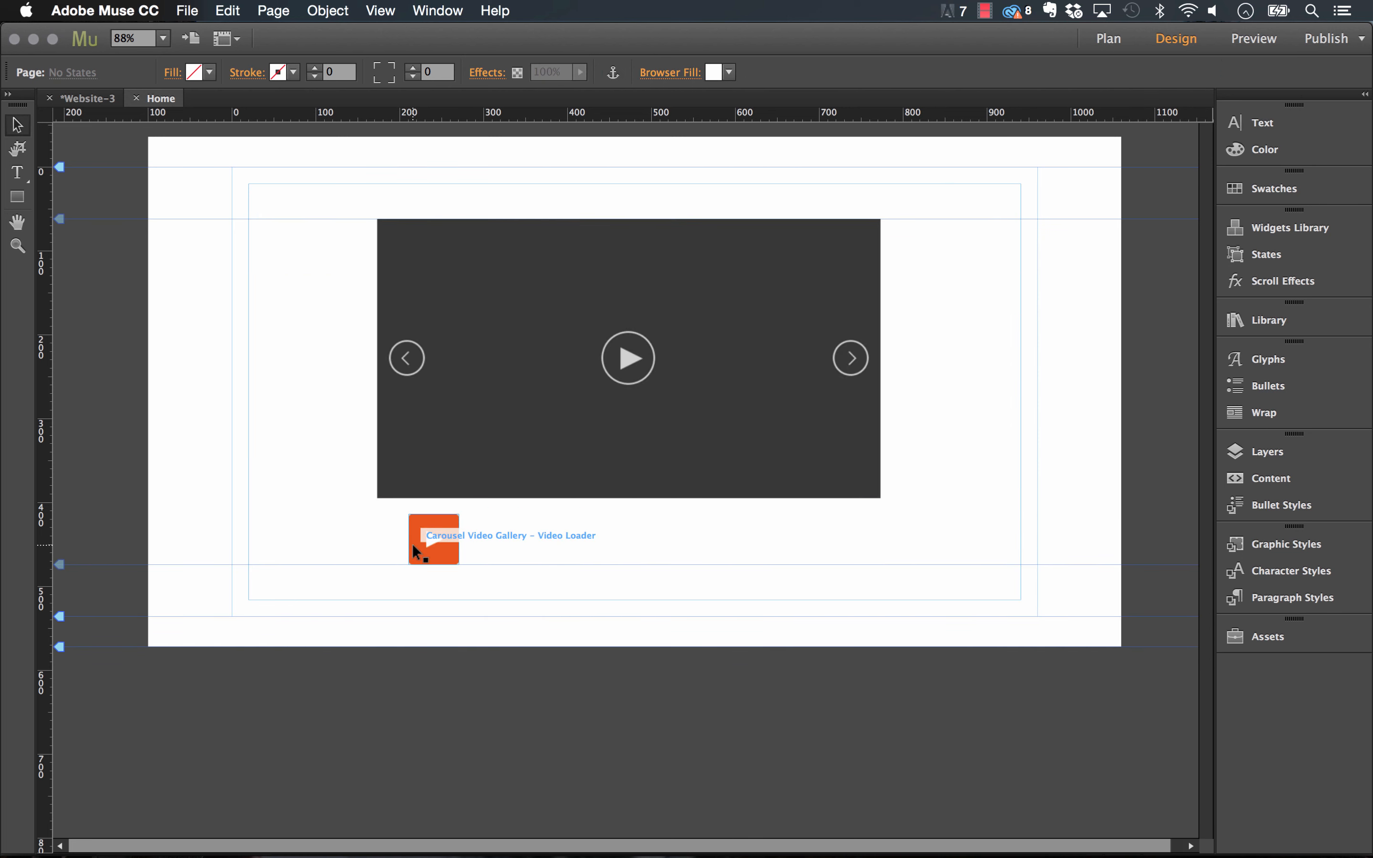
Check the carousel's Controller Options, then select the orange Video Loader.
{"action": "left_click", "coordinate": [872, 300]}
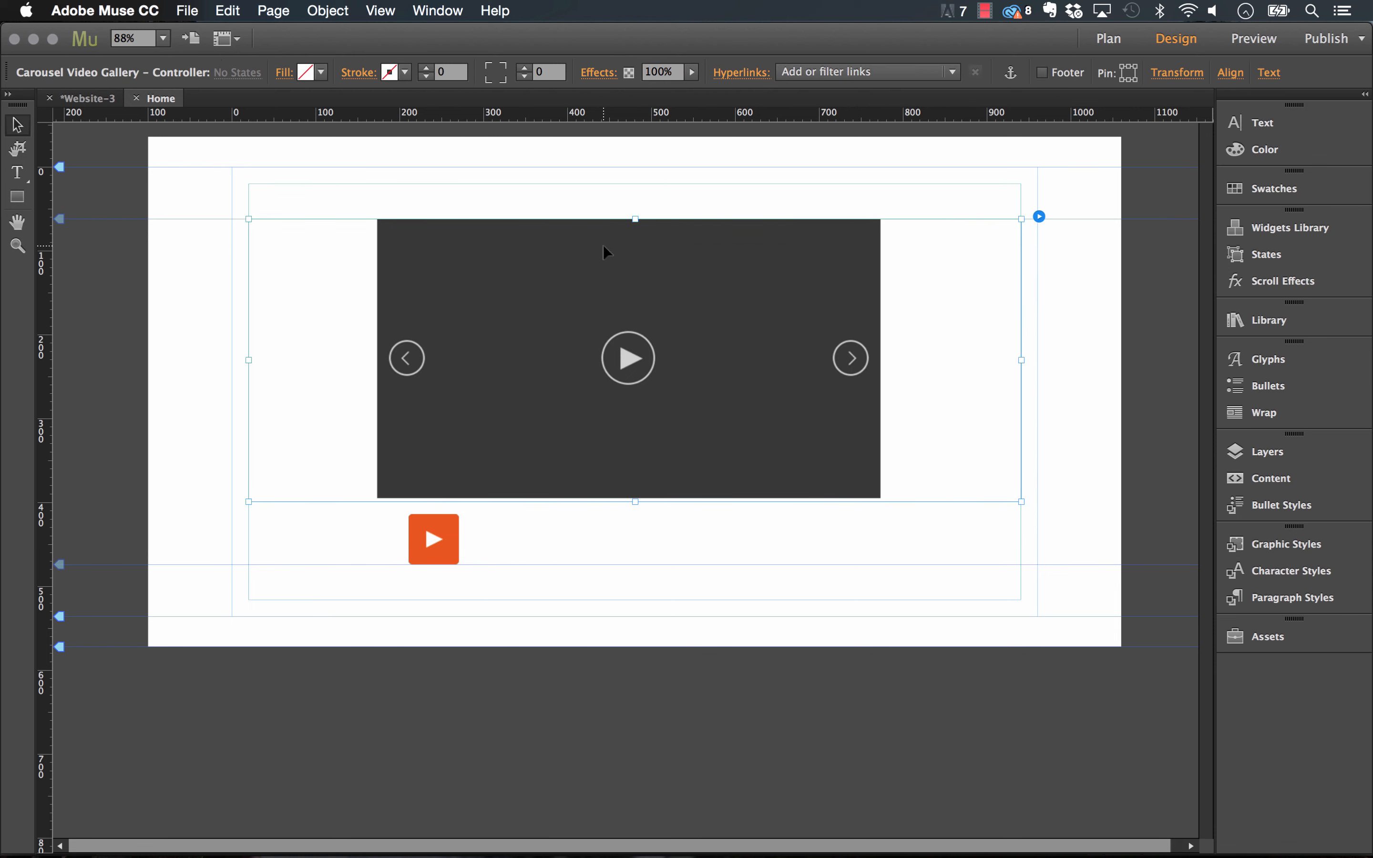
{"action": "left_click", "coordinate": [1039, 217]}
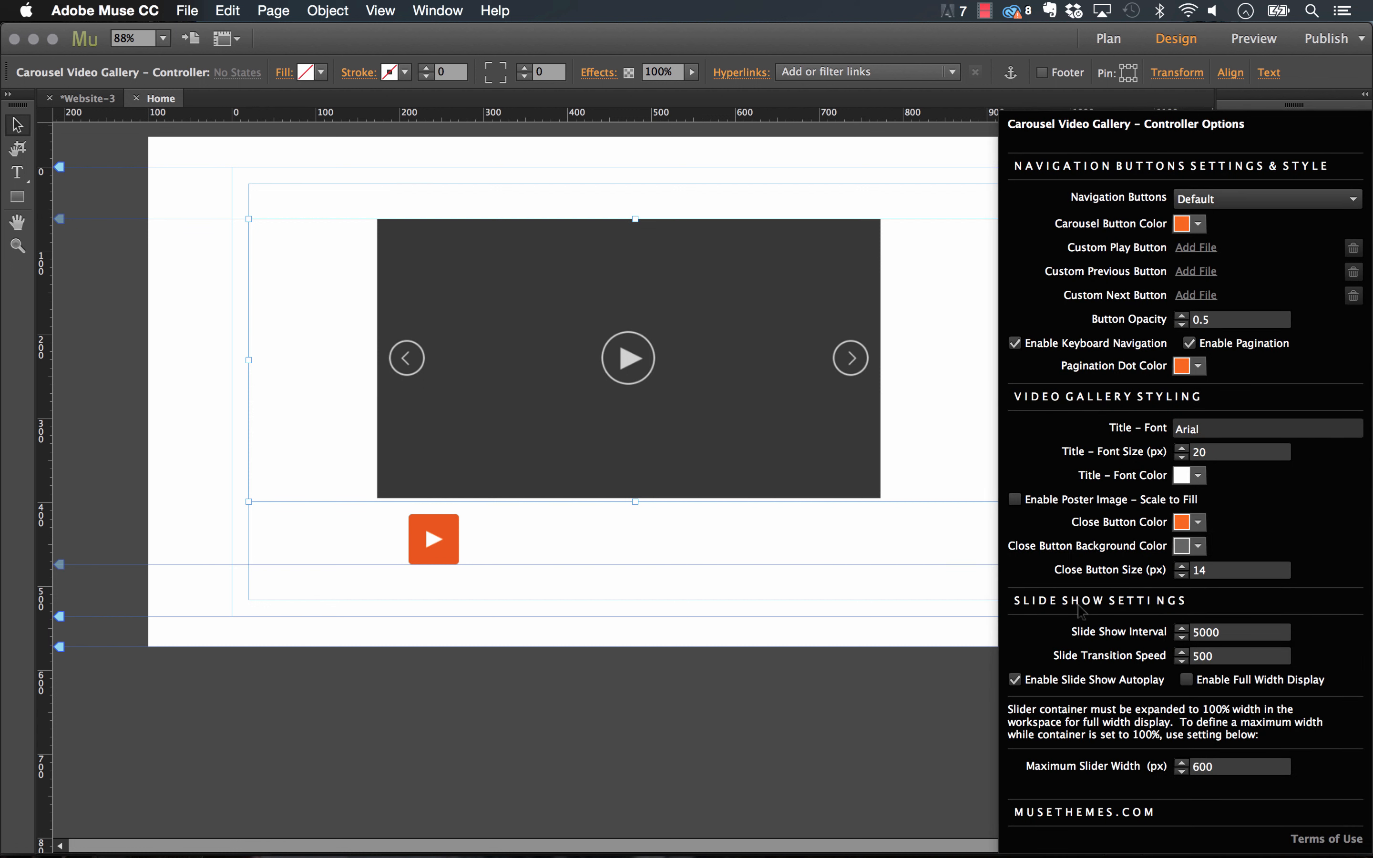
{"action": "left_click", "coordinate": [871, 519]}
{"action": "left_click", "coordinate": [431, 541]}
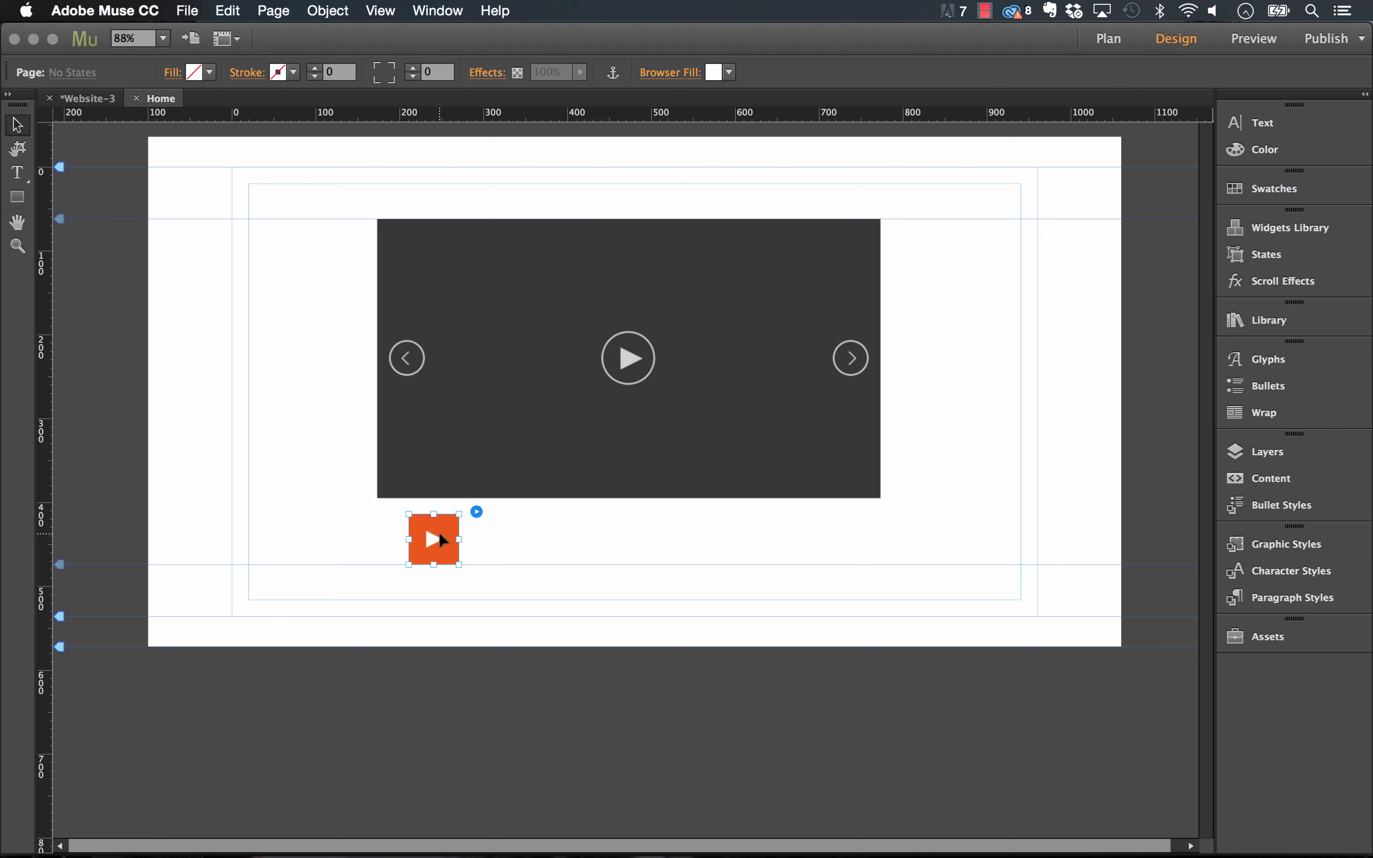
In Video Loader Options, set Number of Videos to 2.
{"action": "left_click", "coordinate": [476, 513]}
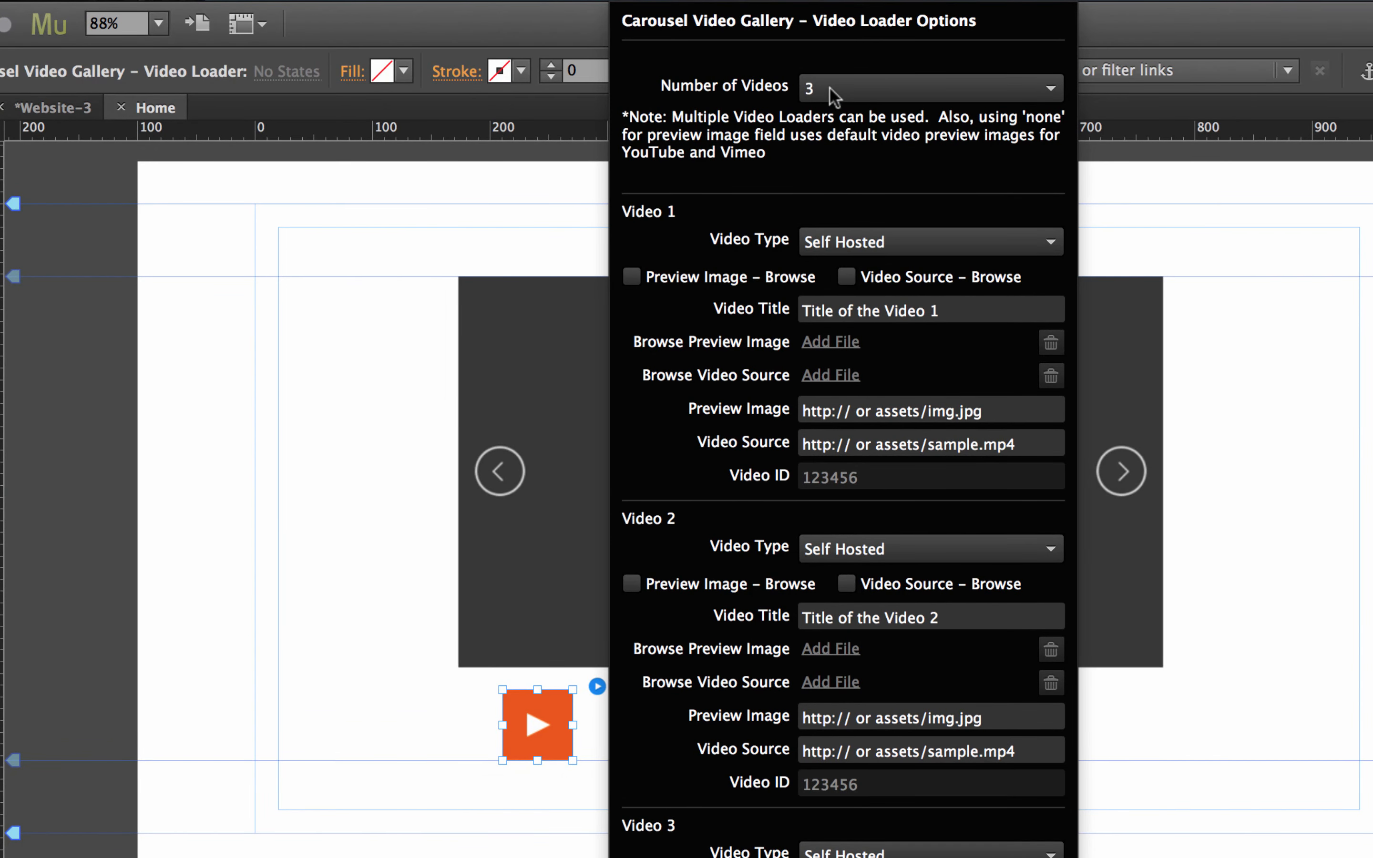
{"action": "left_click", "coordinate": [829, 86]}
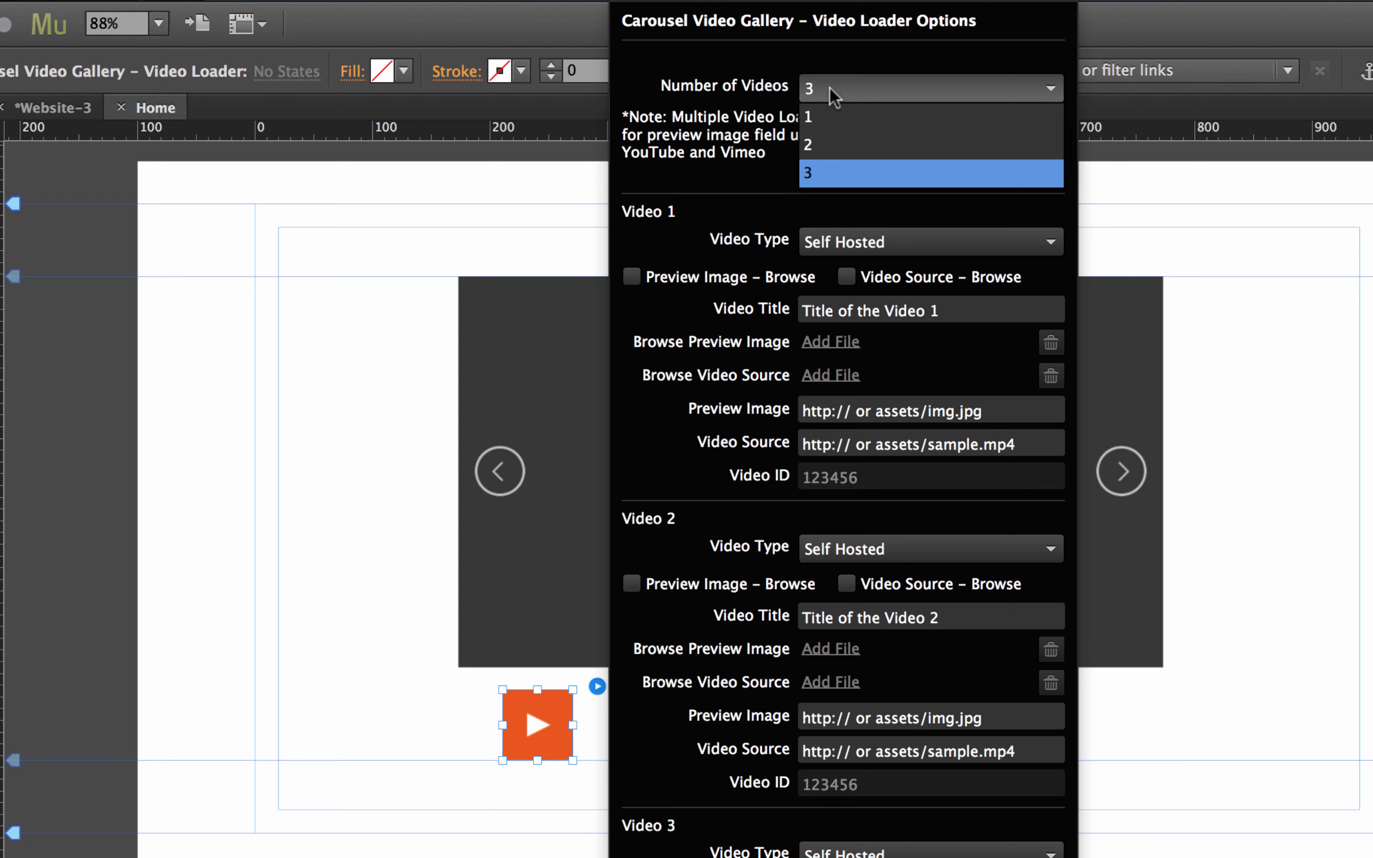
{"action": "left_click", "coordinate": [830, 148]}
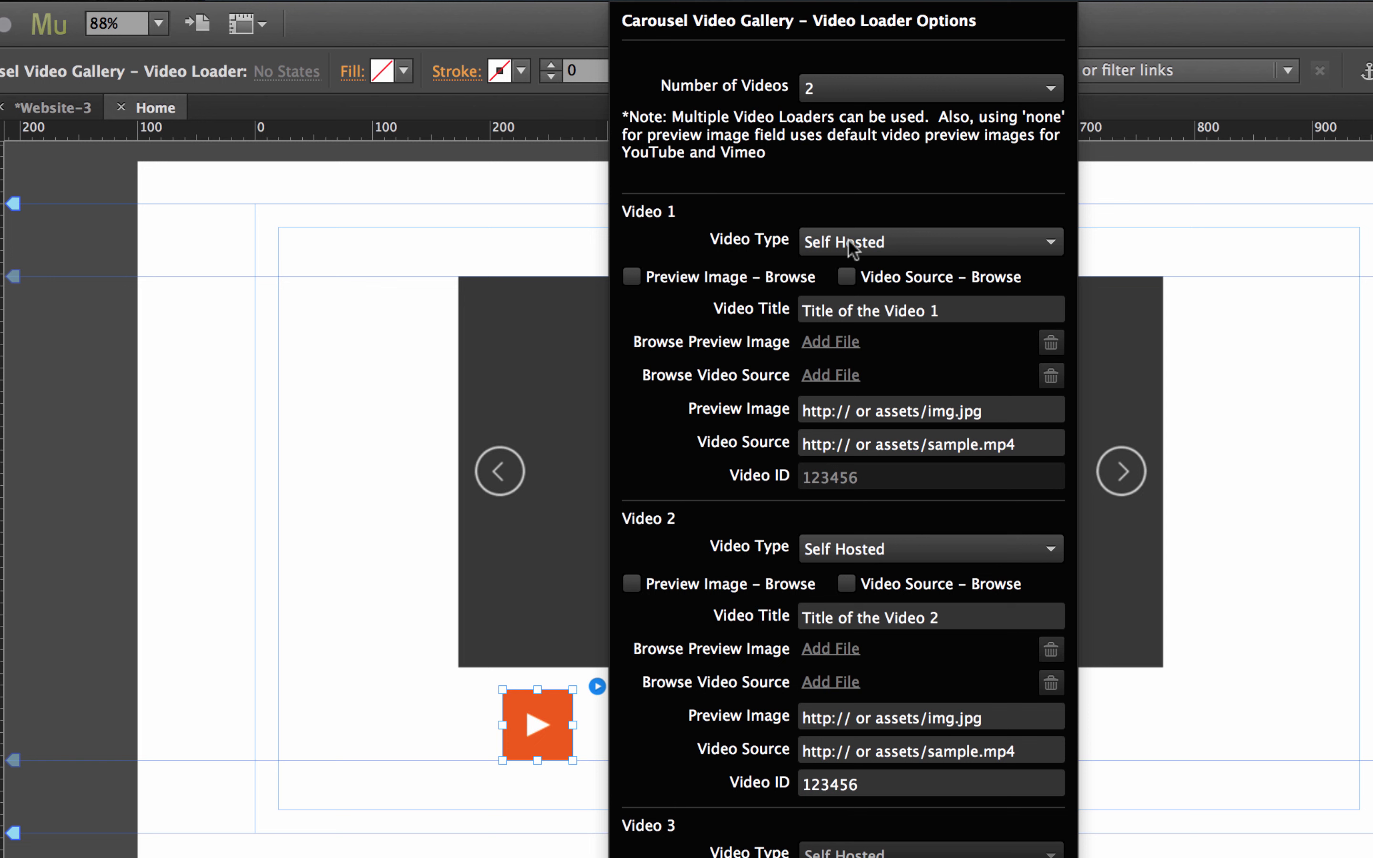
{"action": "left_click", "coordinate": [866, 242]}
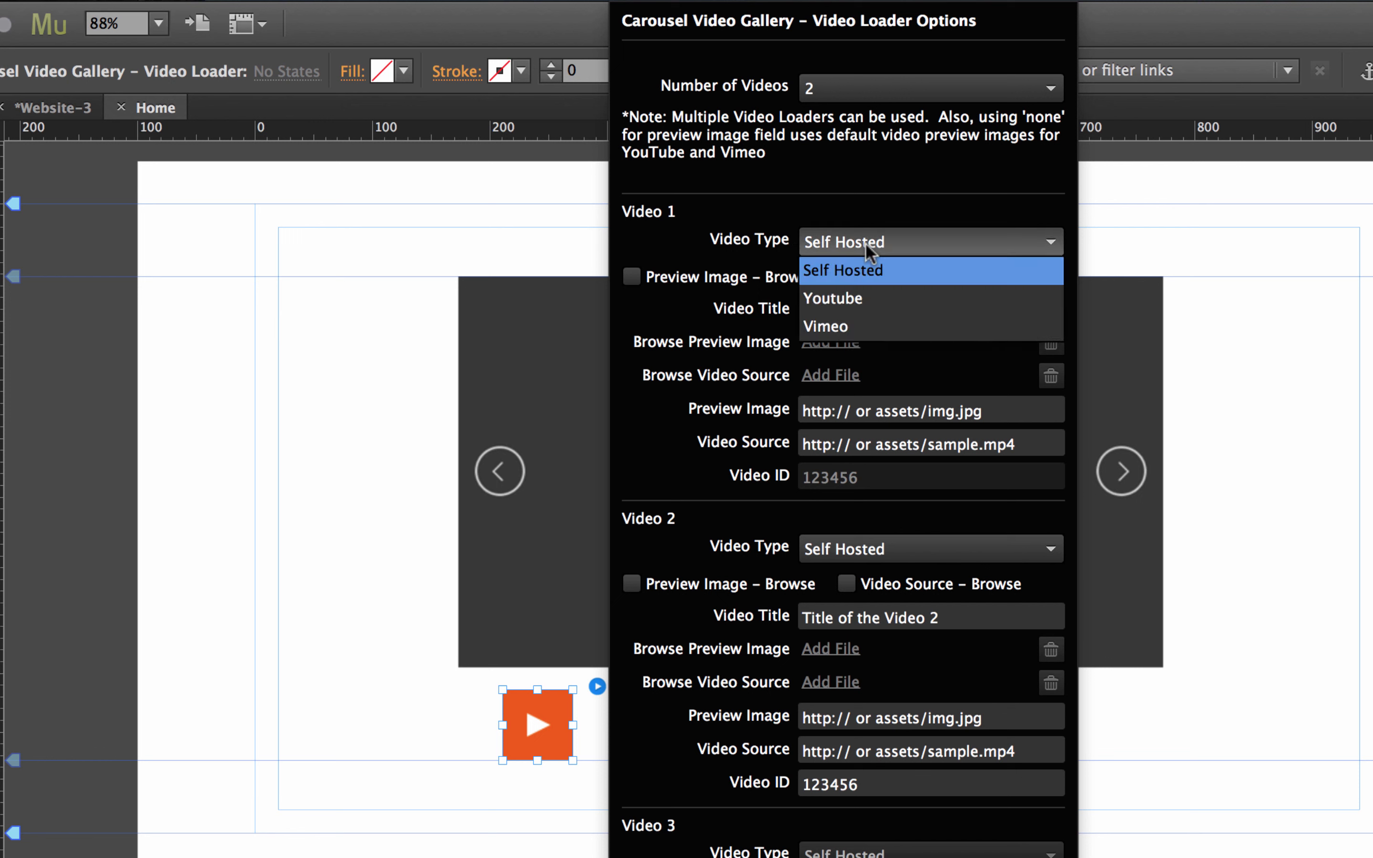
Set the Video Type of both Video 1 and Video 2 to Youtube.
{"action": "left_click", "coordinate": [847, 298]}
{"action": "left_click", "coordinate": [857, 550]}
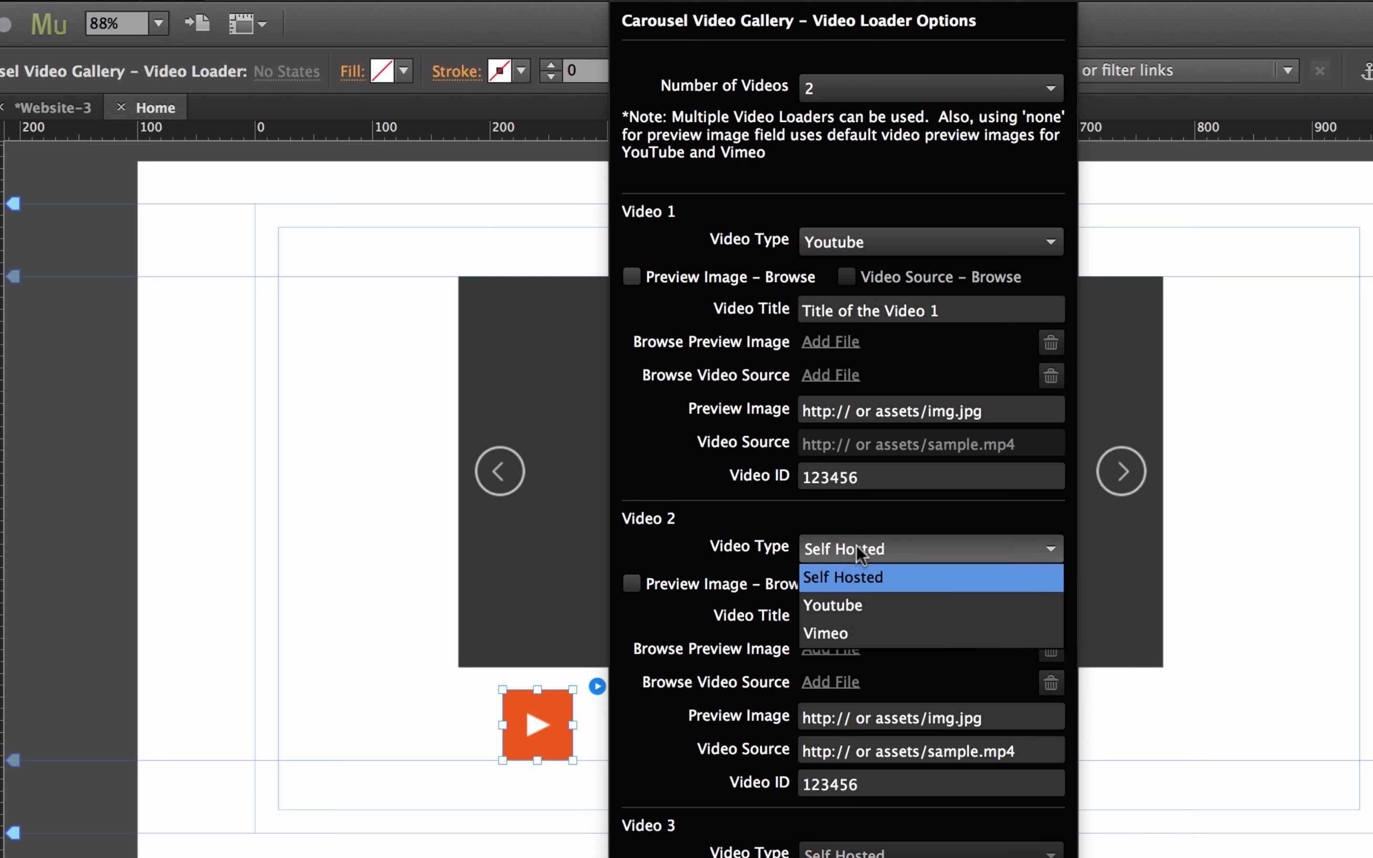
{"action": "left_click", "coordinate": [857, 613]}
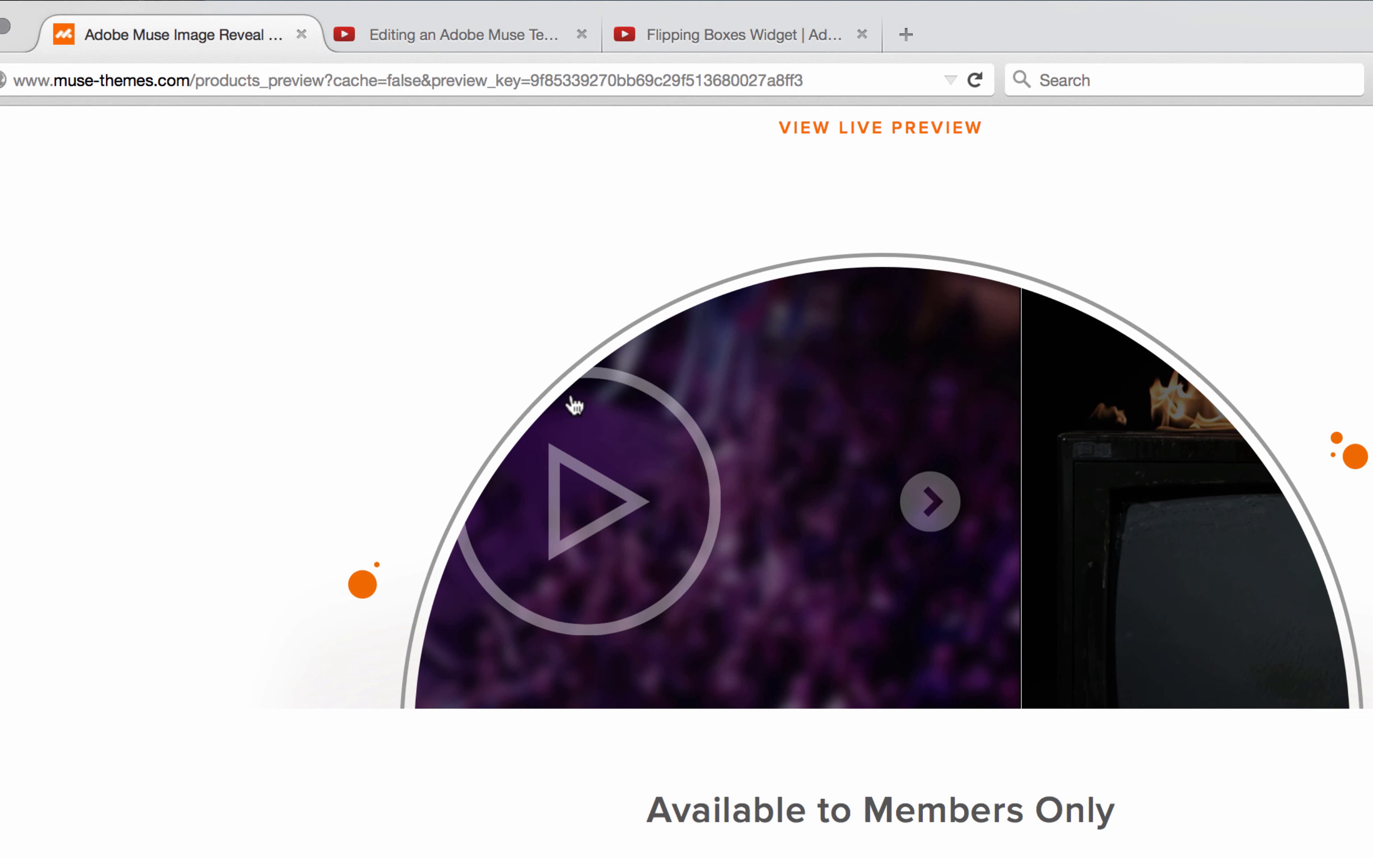
Copy the first YouTube URL's ID and paste it as Video 1's Video ID, jsmUmiVKVWM.
{"action": "left_click", "coordinate": [483, 30]}
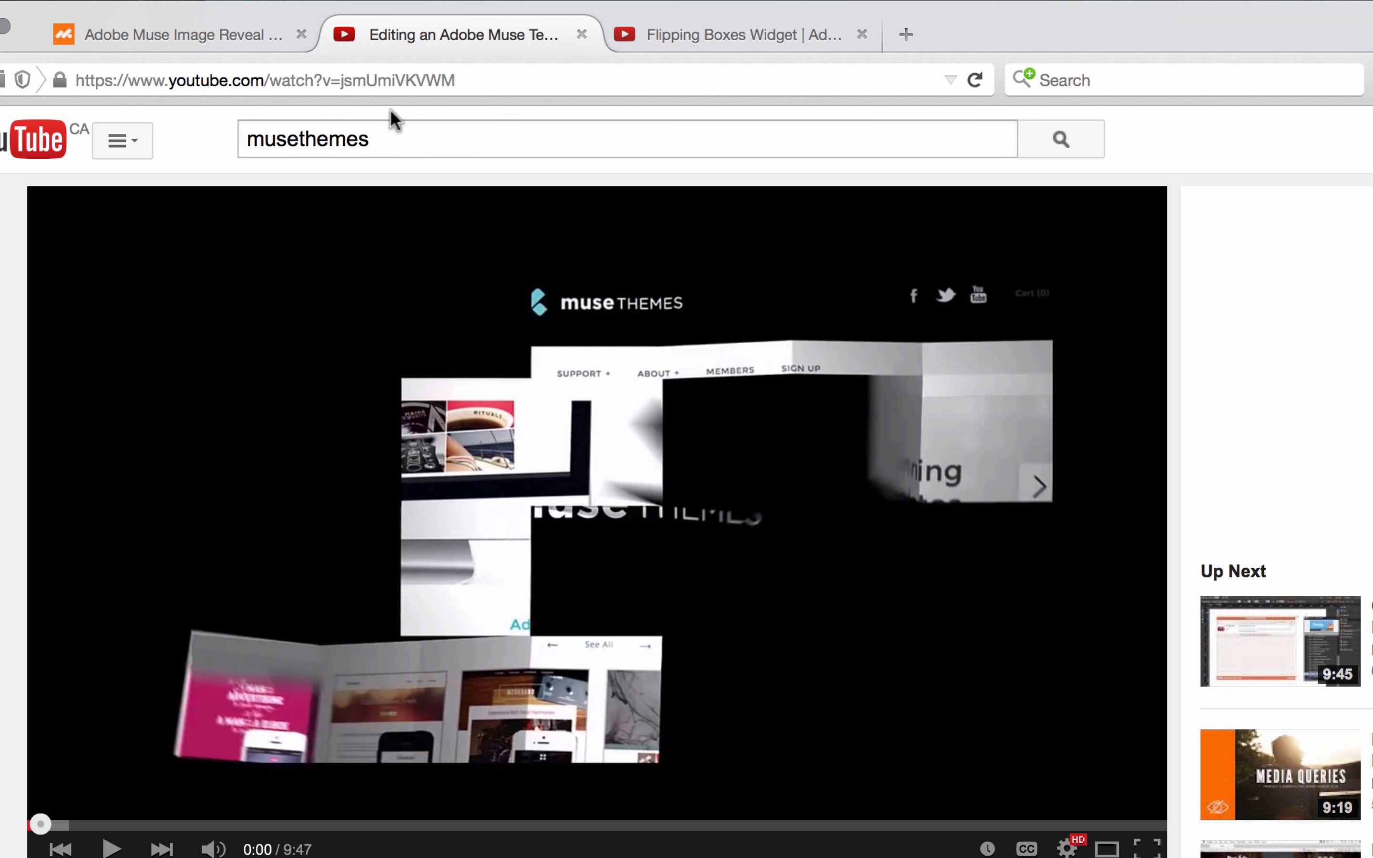
{"action": "left_click", "coordinate": [395, 79]}
{"action": "double_click", "coordinate": [396, 80]}
{"action": "key", "text": "super+c"}
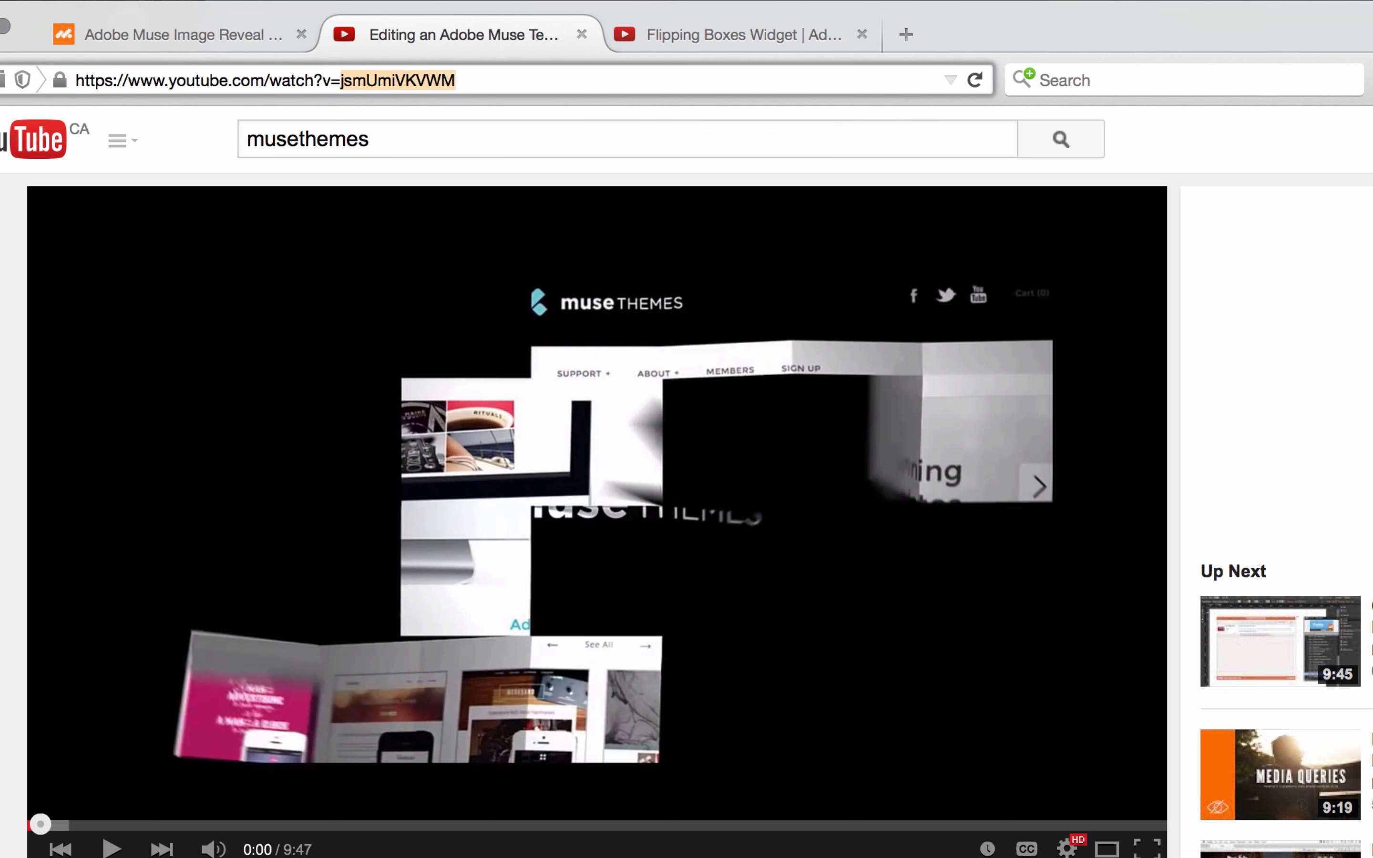
{"action": "key", "text": "super+Tab"}
{"action": "left_click", "coordinate": [1179, 420]}
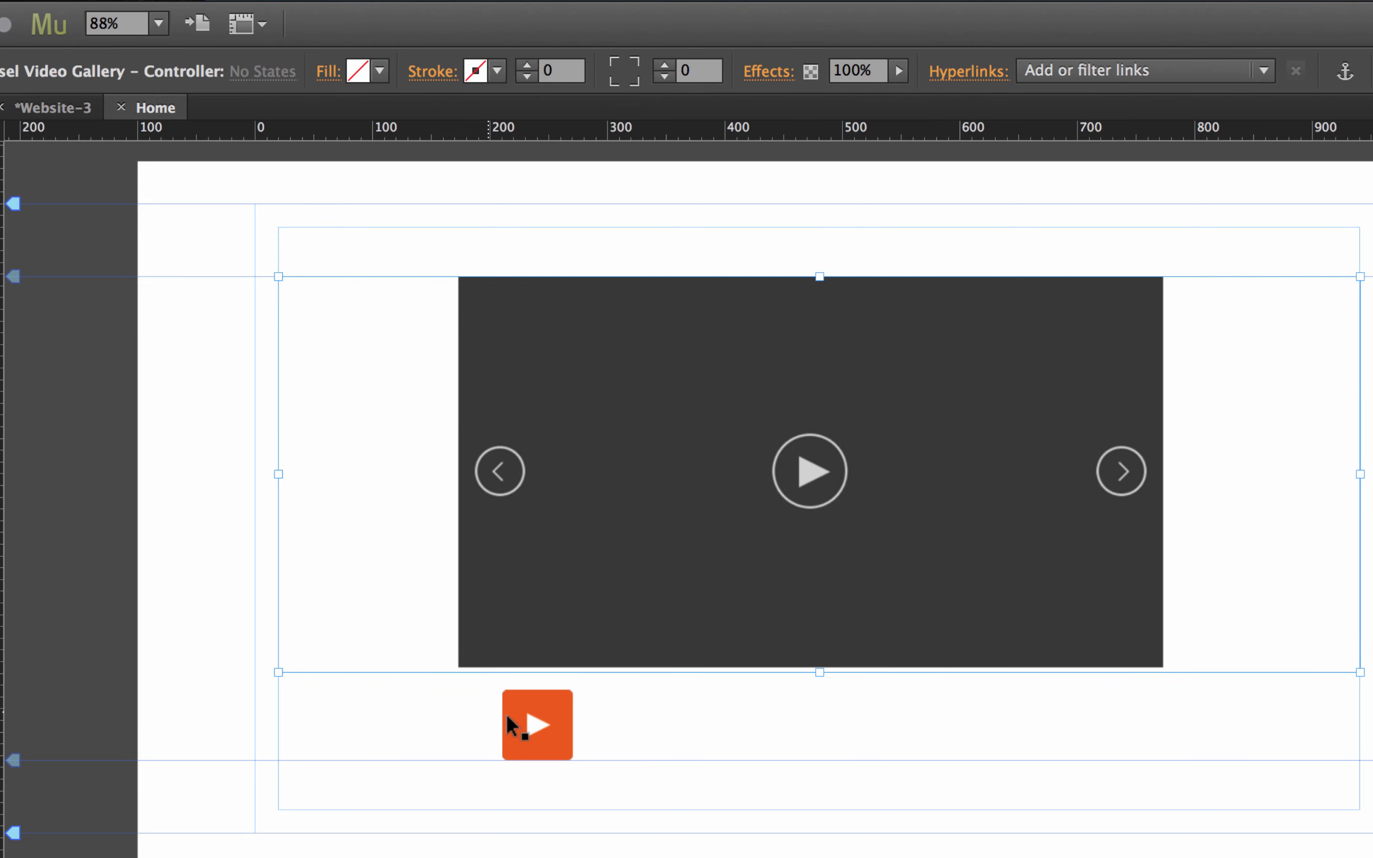
{"action": "left_click", "coordinate": [505, 712]}
{"action": "left_click", "coordinate": [598, 687]}
{"action": "left_click_drag", "start_coordinate": [902, 477], "coordinate": [711, 480]}
{"action": "key", "text": "super+v"}
{"action": "key", "text": "Return"}
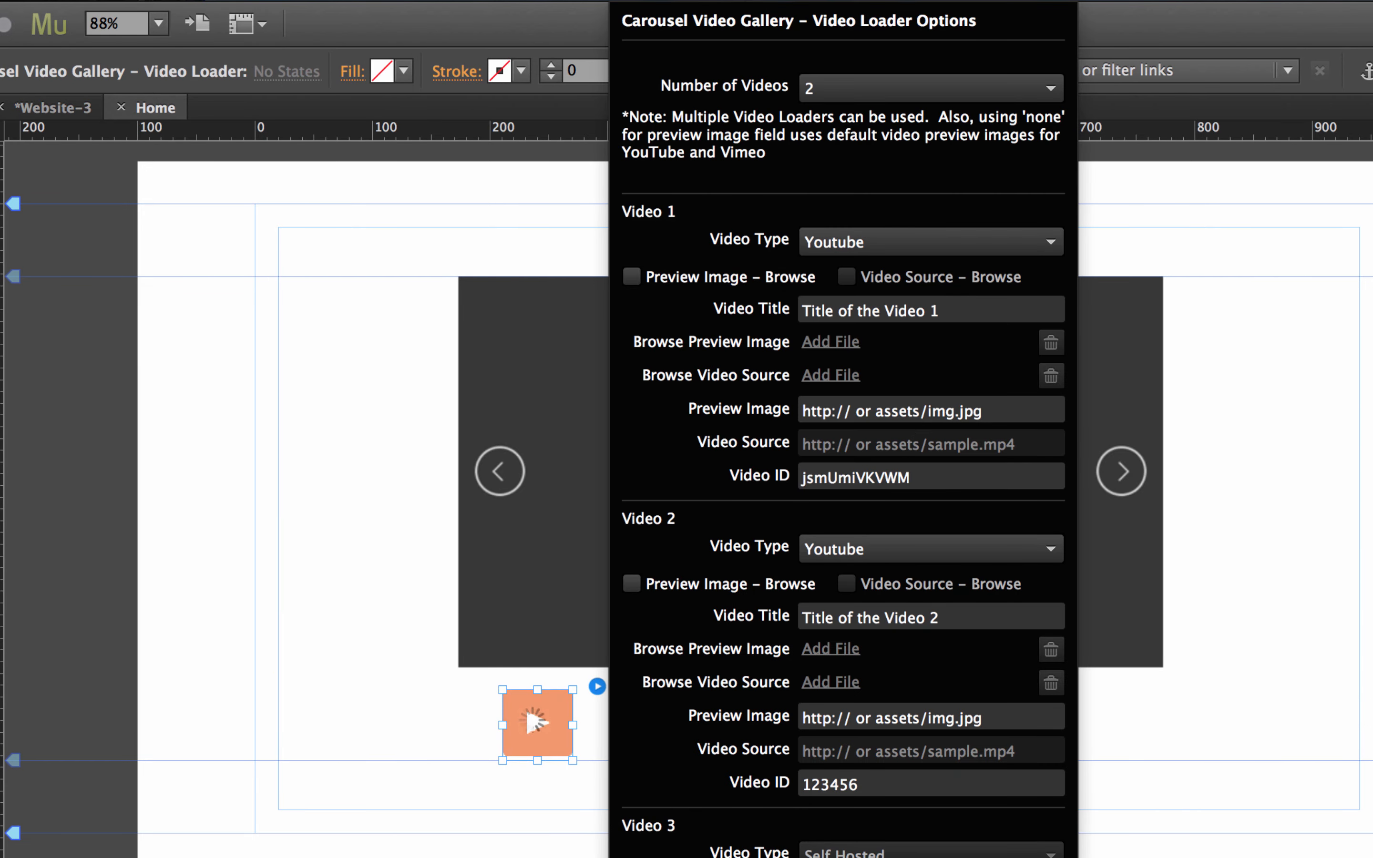
Copy the second YouTube URL's ID and paste it as Video 2's Video ID, r0gEuyNMKSw.
{"action": "key", "text": "super+Tab"}
{"action": "left_click", "coordinate": [710, 30]}
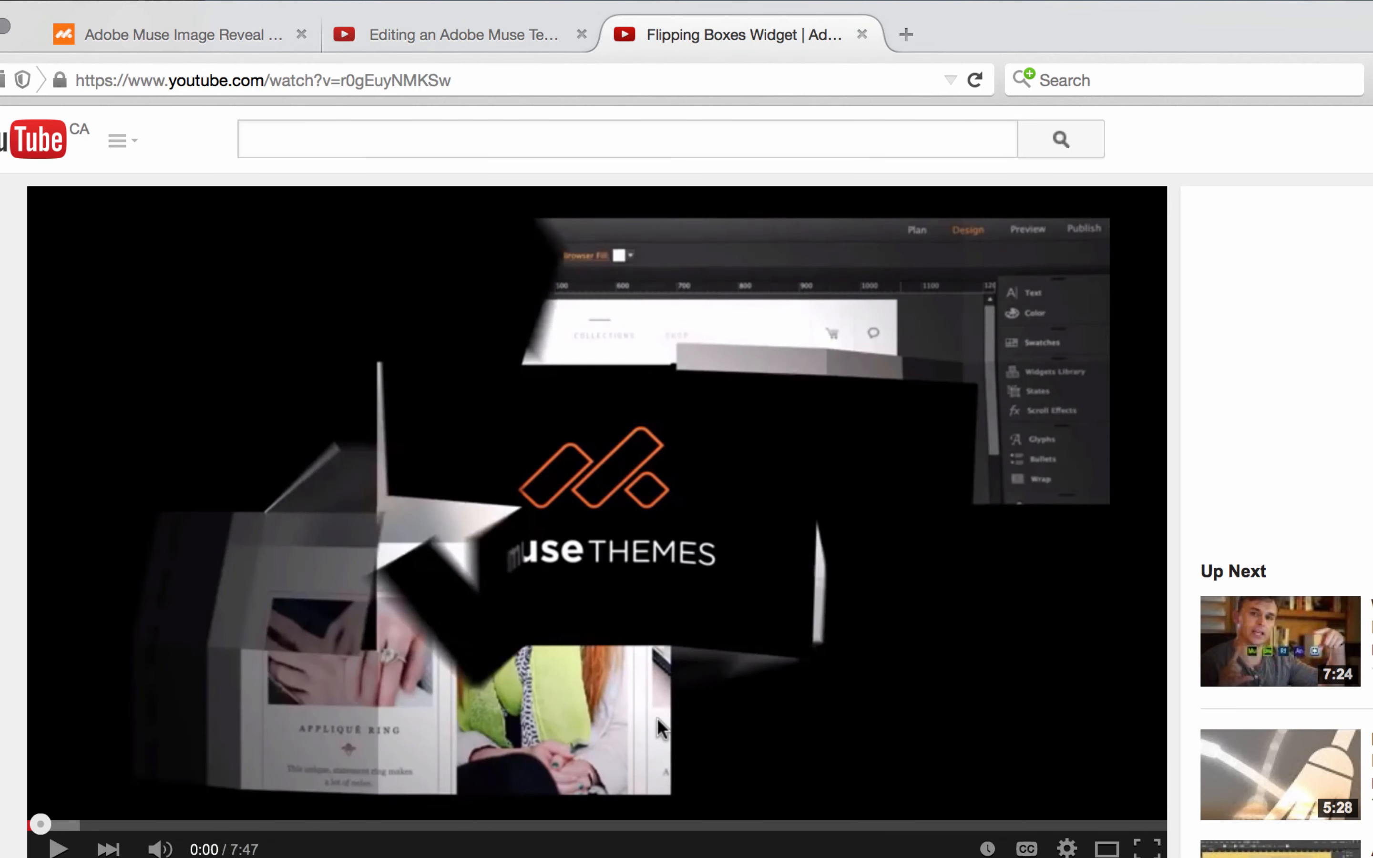
{"action": "double_click", "coordinate": [379, 80]}
{"action": "key", "text": "super+c"}
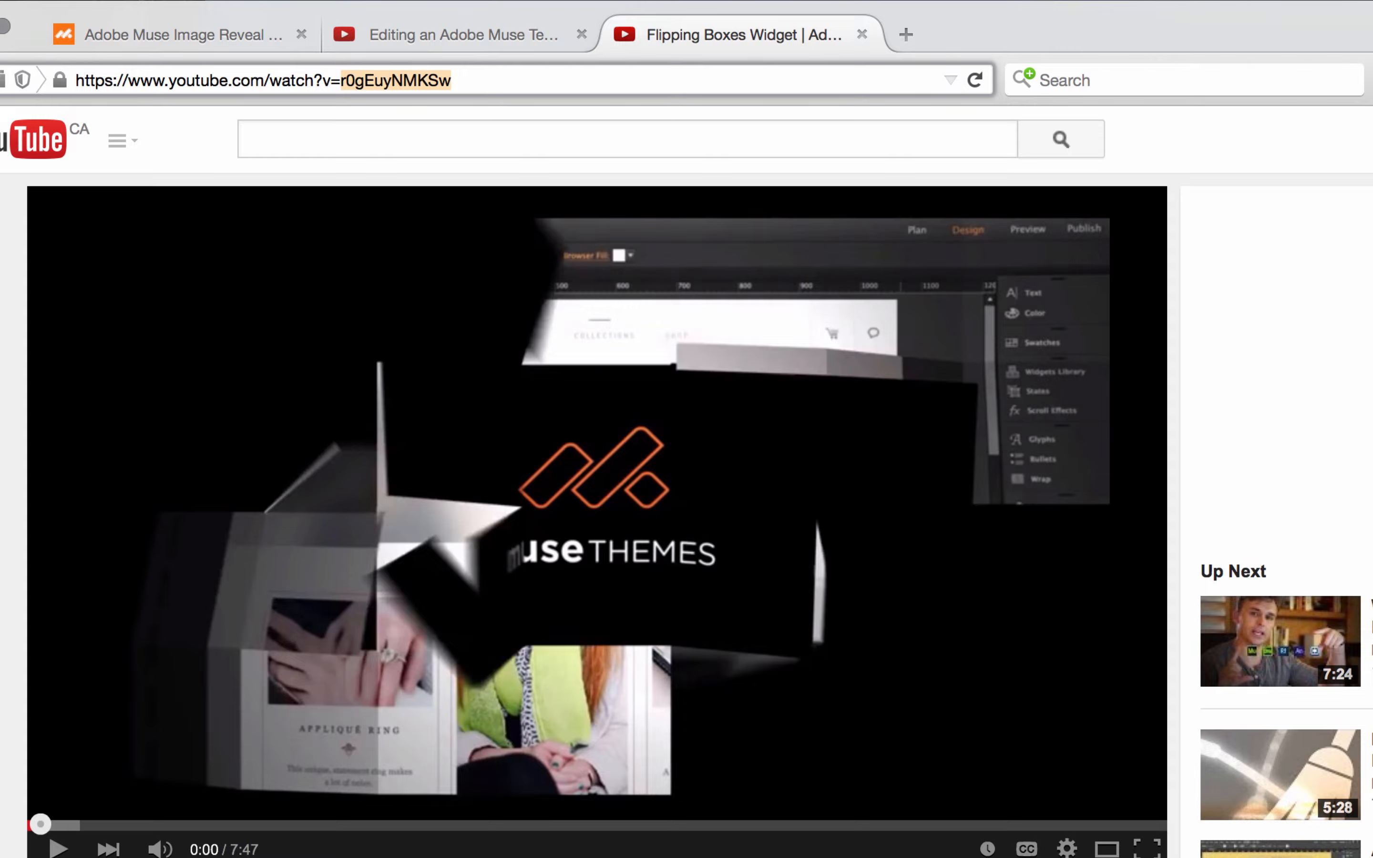
{"action": "key", "text": "super+Tab"}
{"action": "left_click", "coordinate": [597, 686]}
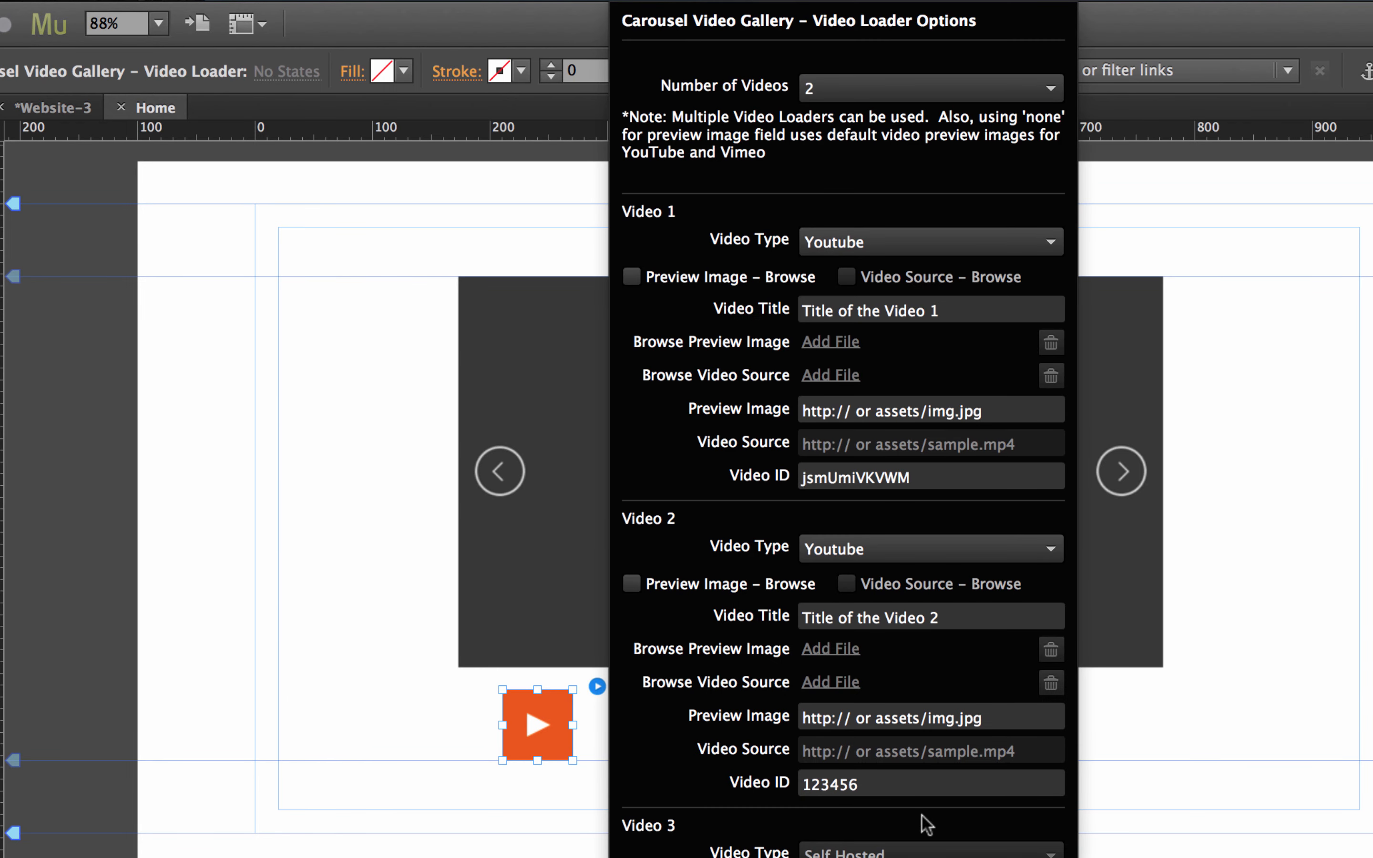
{"action": "left_click", "coordinate": [885, 785]}
{"action": "key", "text": "super+v"}
{"action": "key", "text": "Return"}
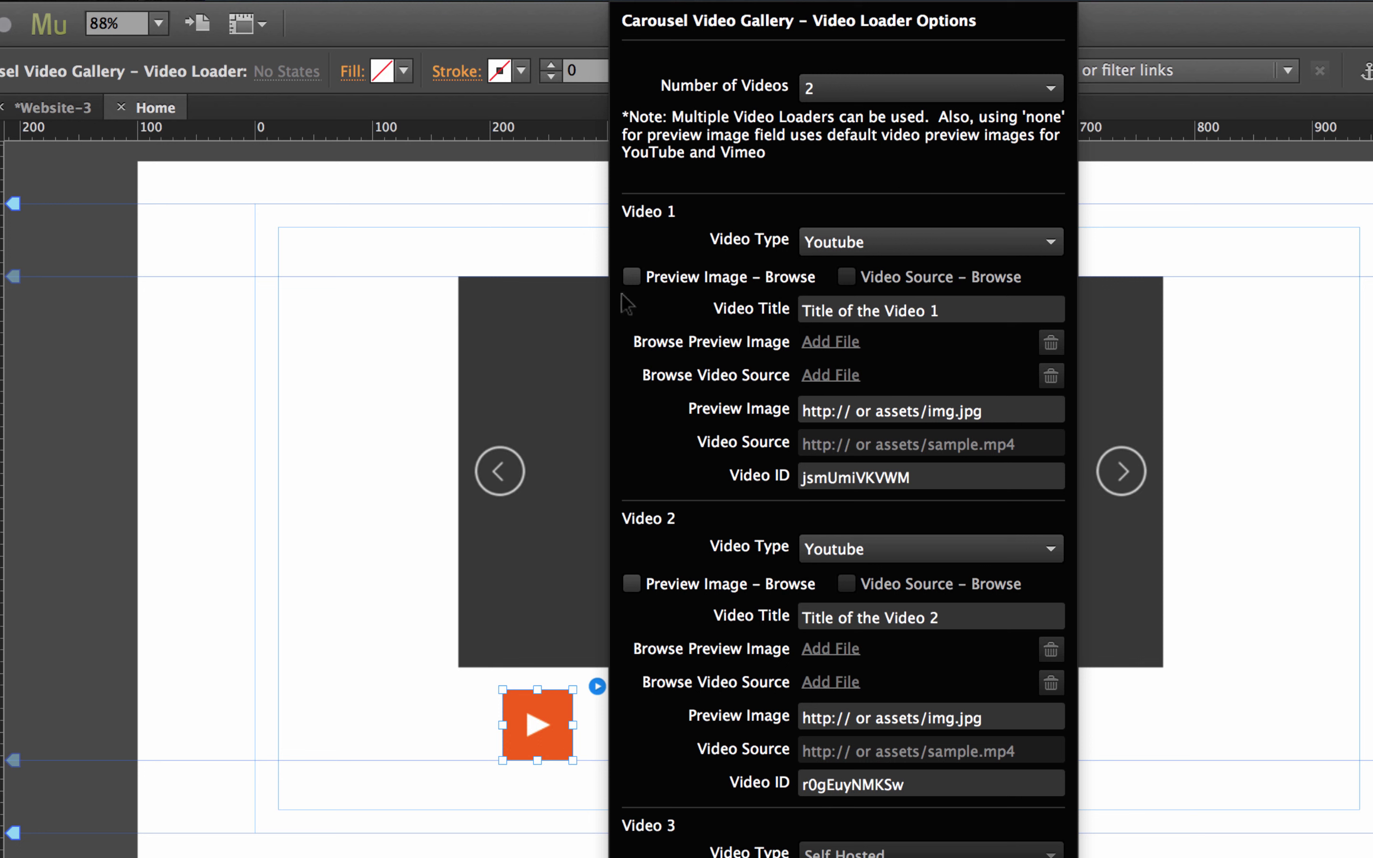
Keep Preview Image Browse unchecked and enter 'none' as both videos' Preview Image.
{"action": "left_click", "coordinate": [631, 277]}
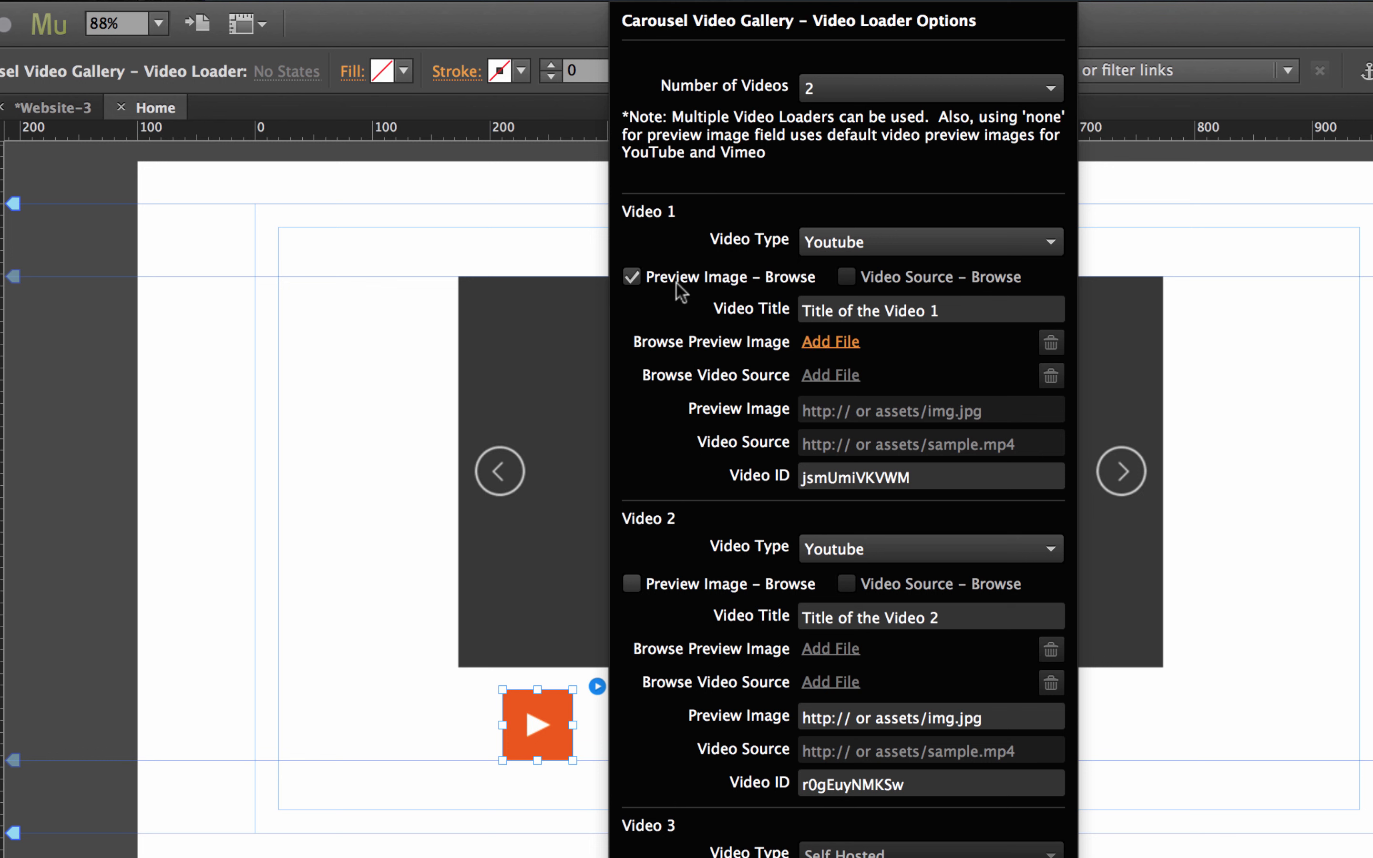
{"action": "left_click", "coordinate": [632, 277]}
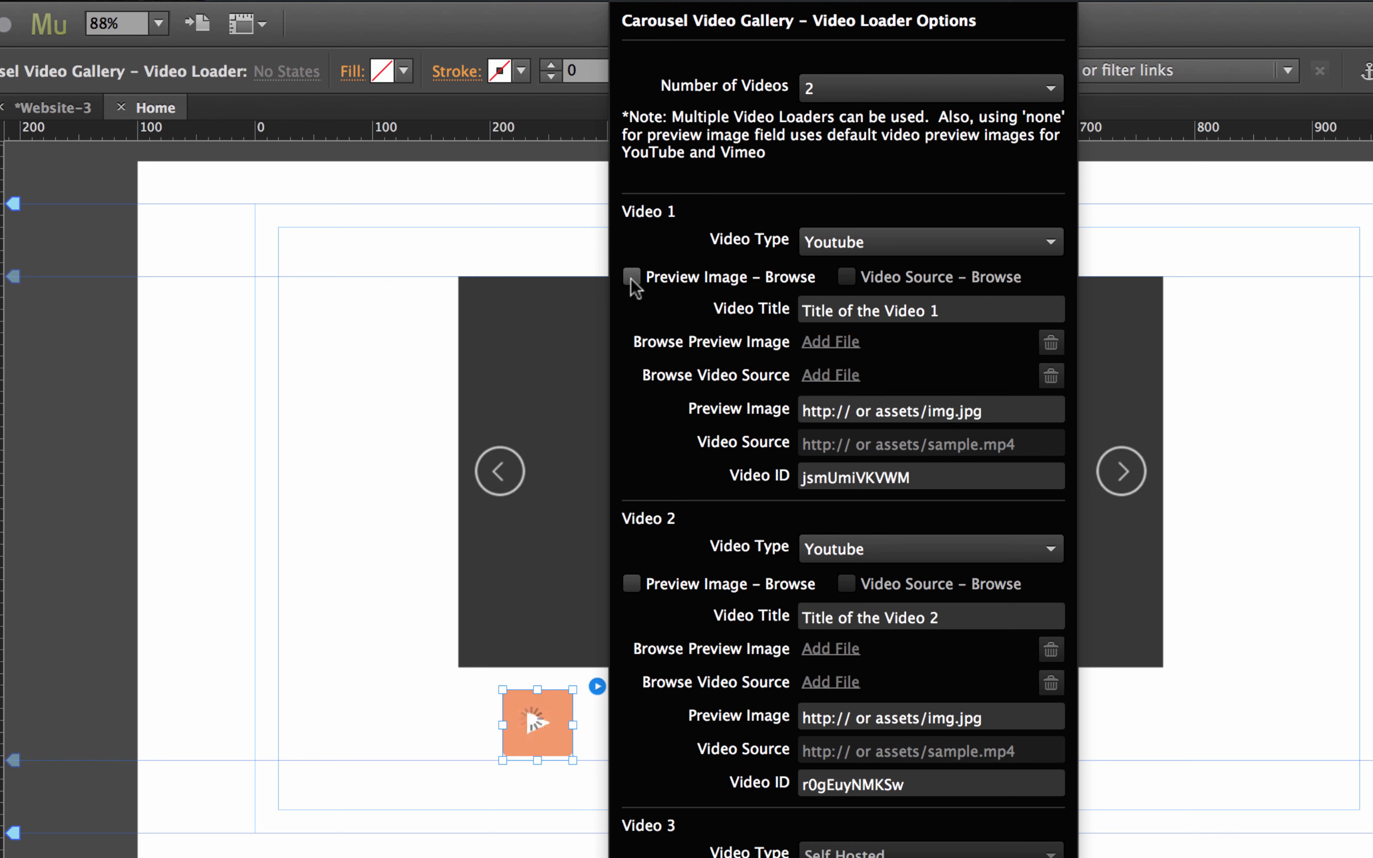
{"action": "left_click_drag", "start_coordinate": [983, 411], "coordinate": [782, 409]}
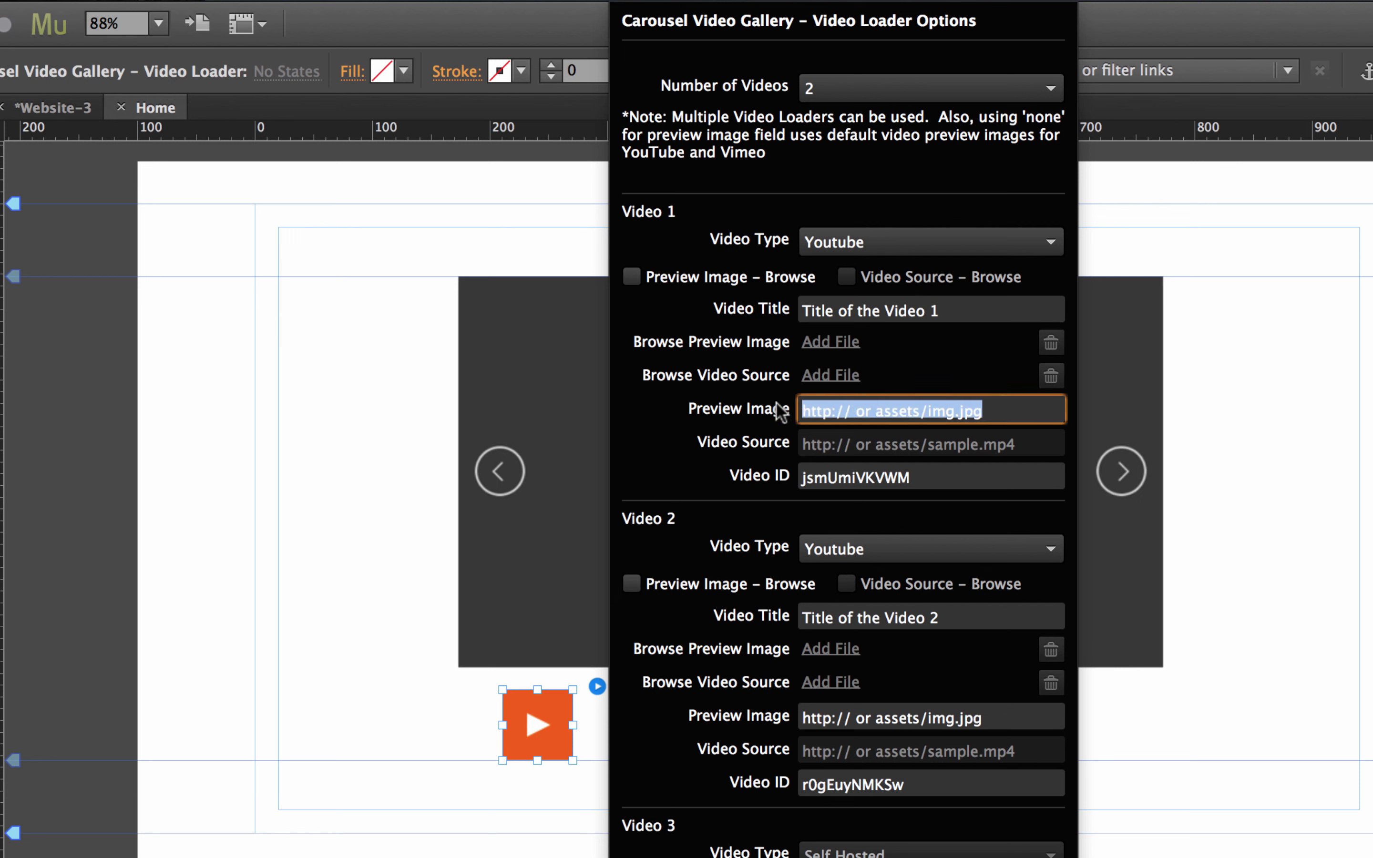
{"action": "type", "text": "none"}
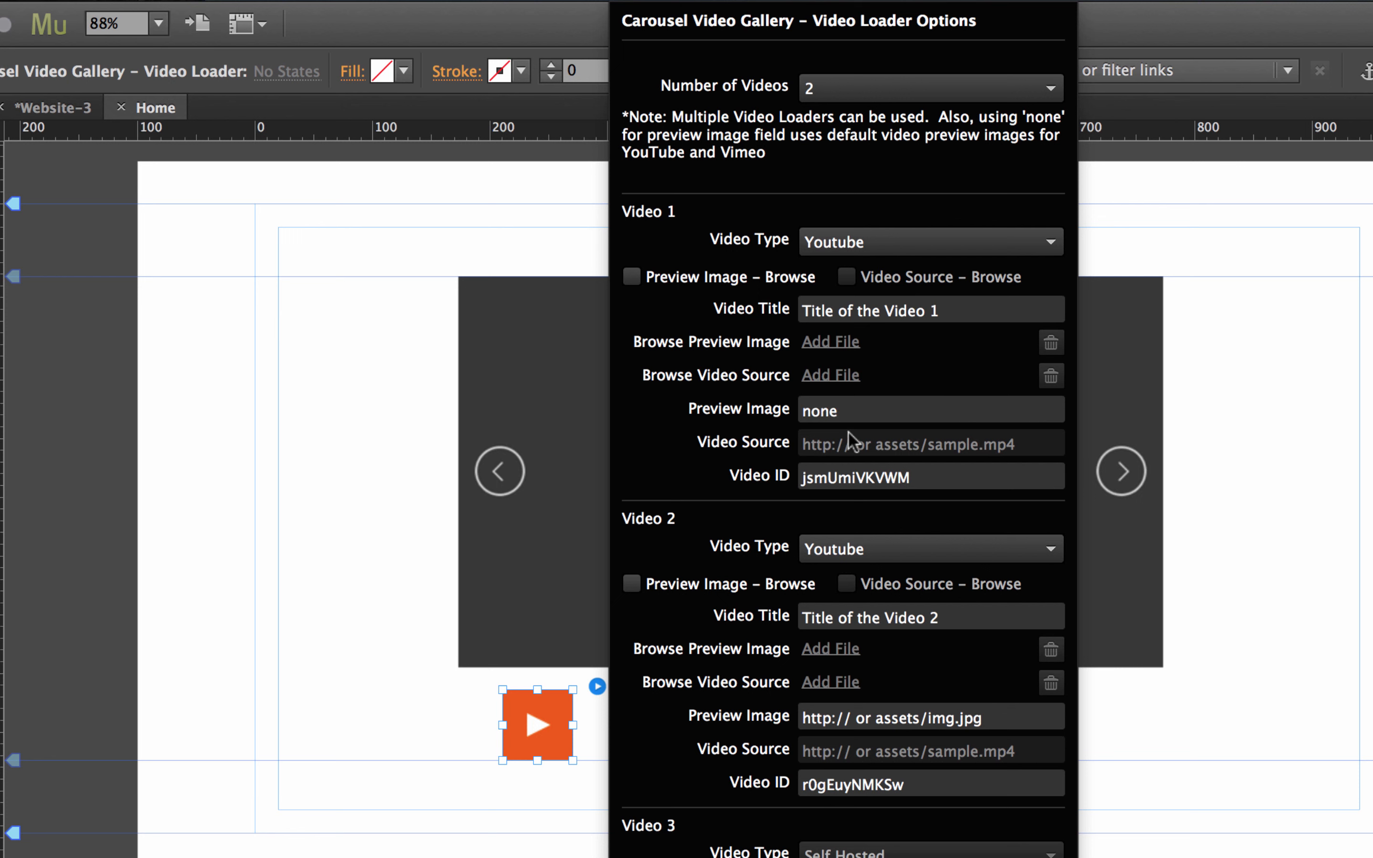
{"action": "left_click_drag", "start_coordinate": [1035, 715], "coordinate": [788, 724]}
{"action": "type", "text": "none"}
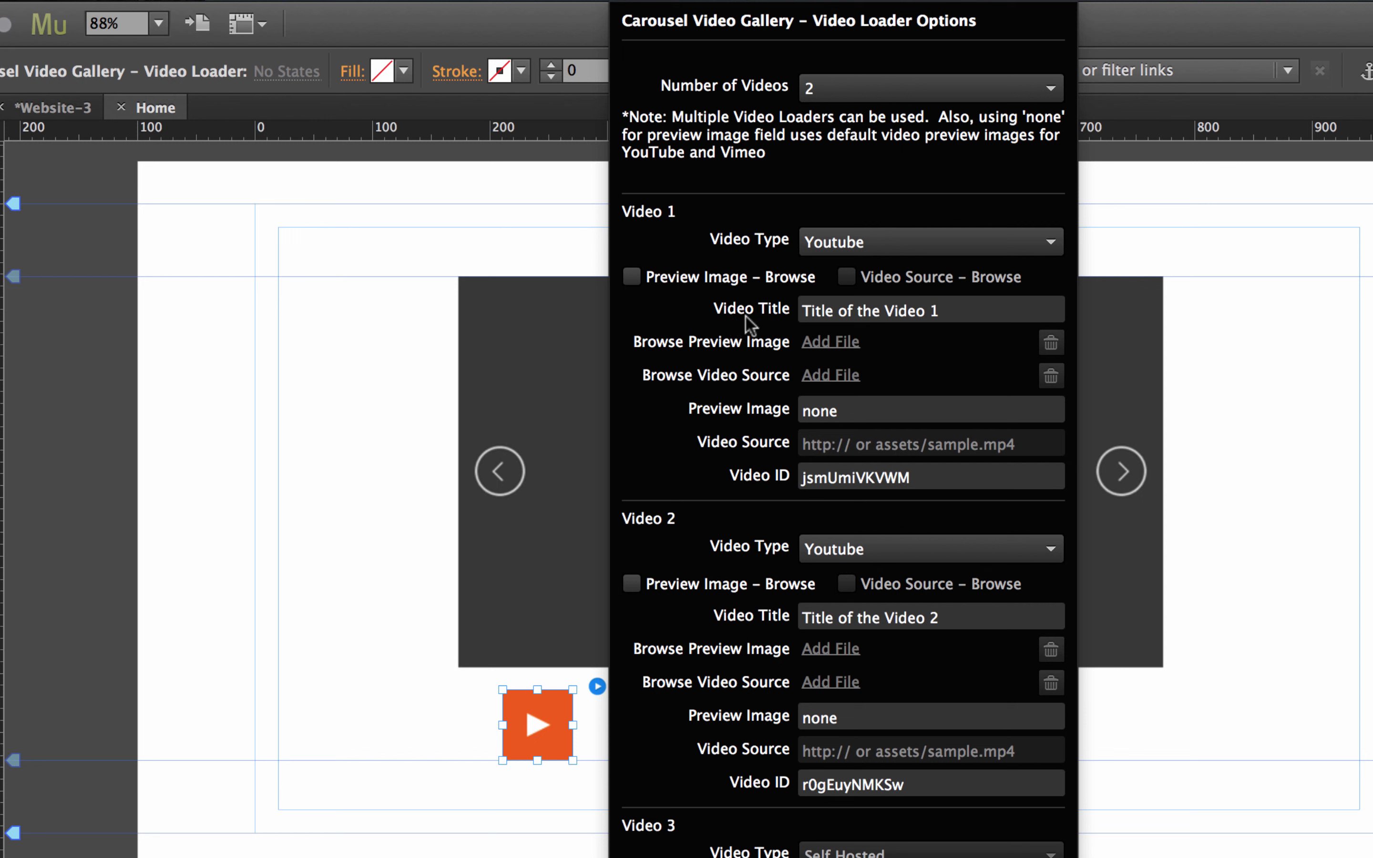
Replace the placeholder Video Titles with 'MuseThemes Video 1' and 'MuseThemes Video 2'.
{"action": "triple_click", "coordinate": [972, 309]}
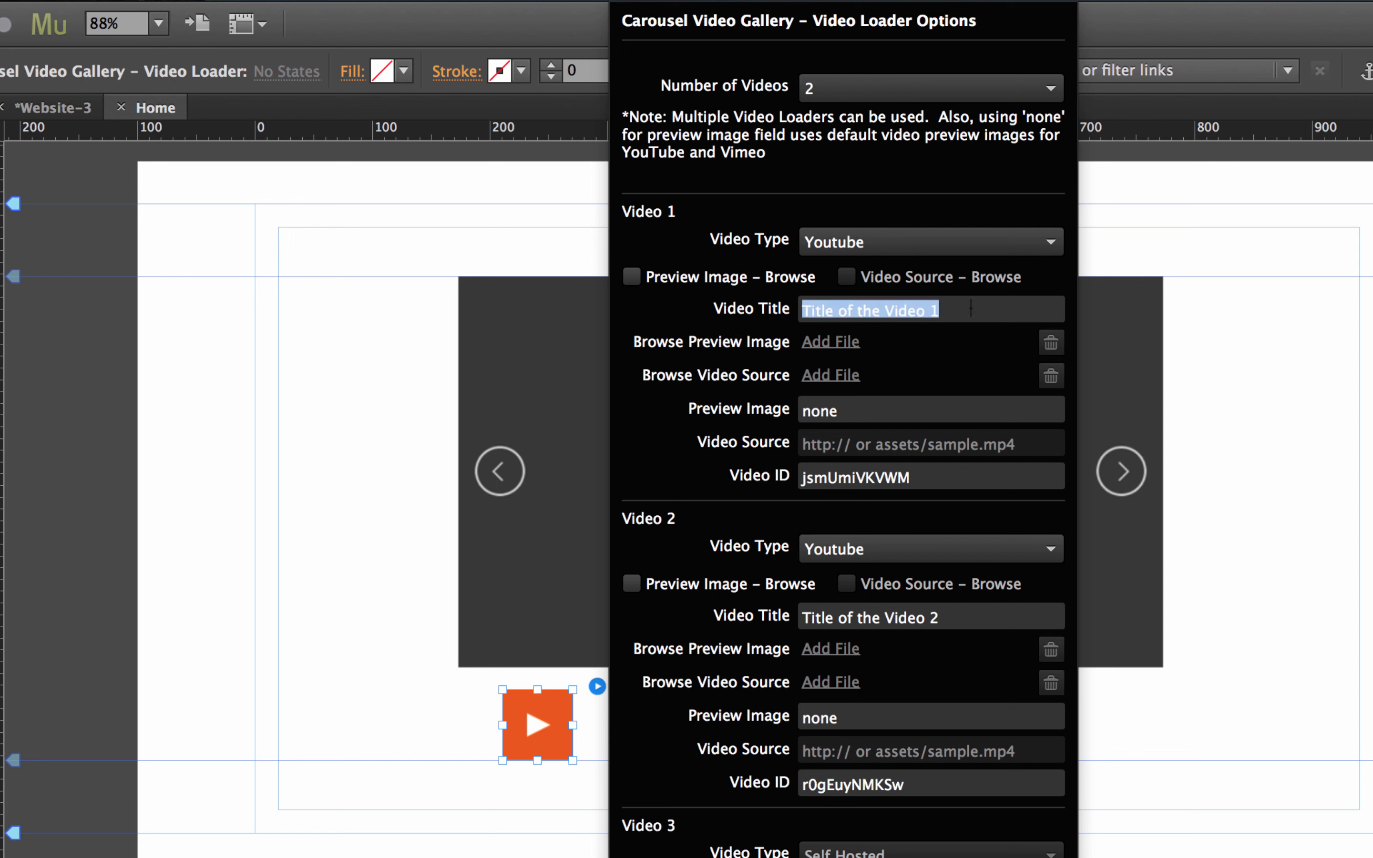
{"action": "type", "text": "Muse"}
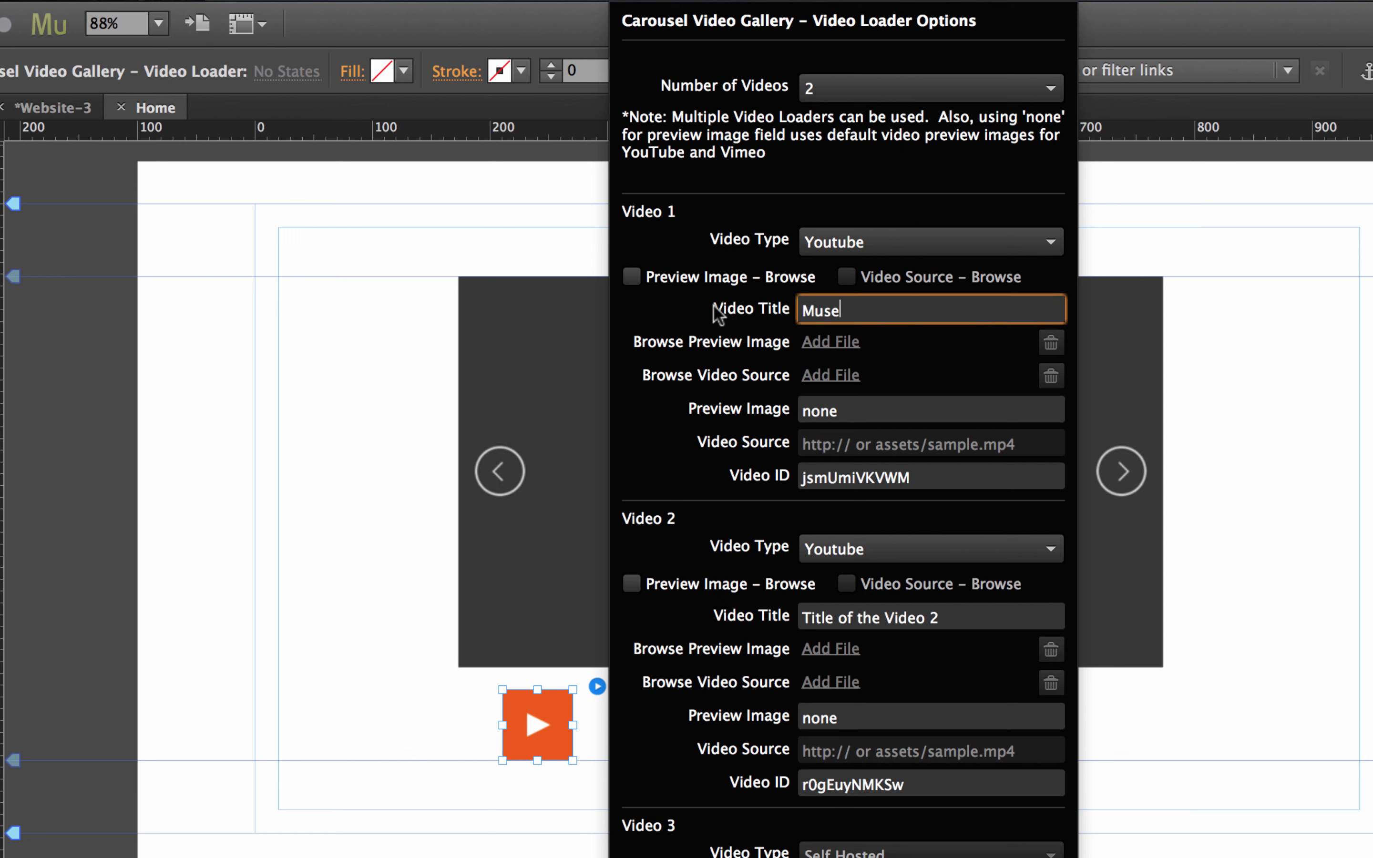
{"action": "type", "text": "Themes Video 1"}
{"action": "right_click", "coordinate": [945, 616]}
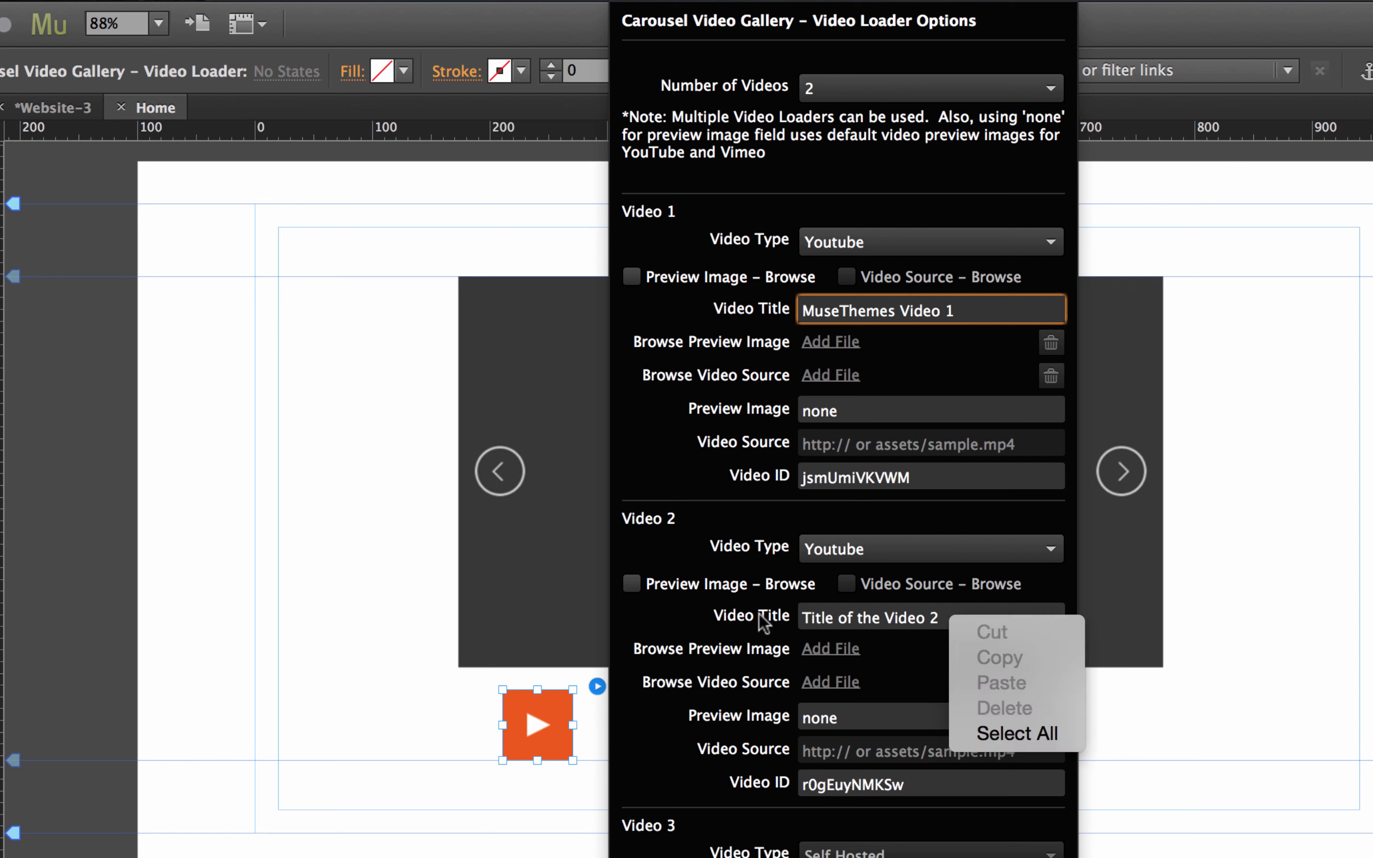
{"action": "left_click", "coordinate": [841, 617]}
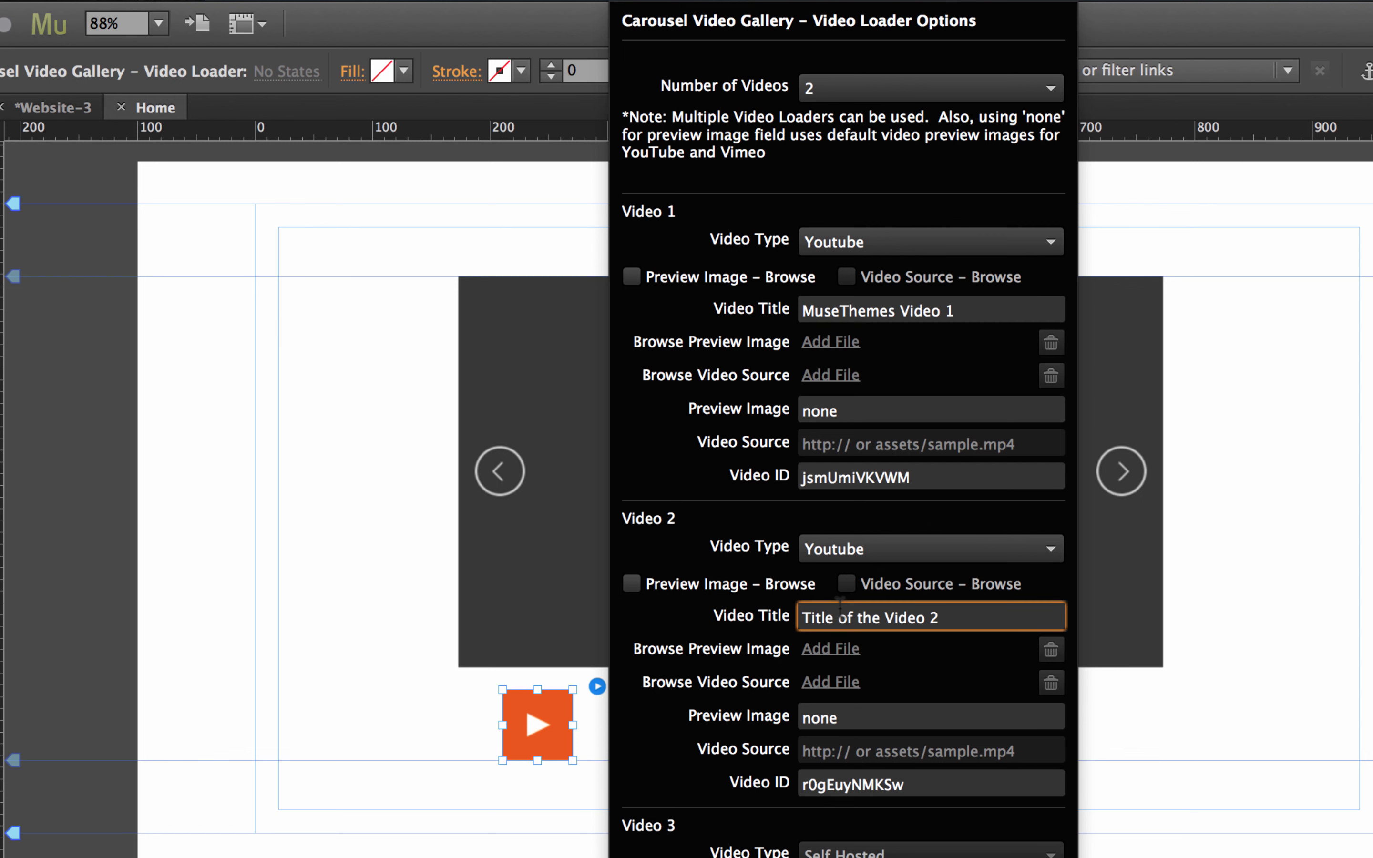
{"action": "key", "text": "super+a"}
{"action": "type", "text": "MuseThemes Vi"}
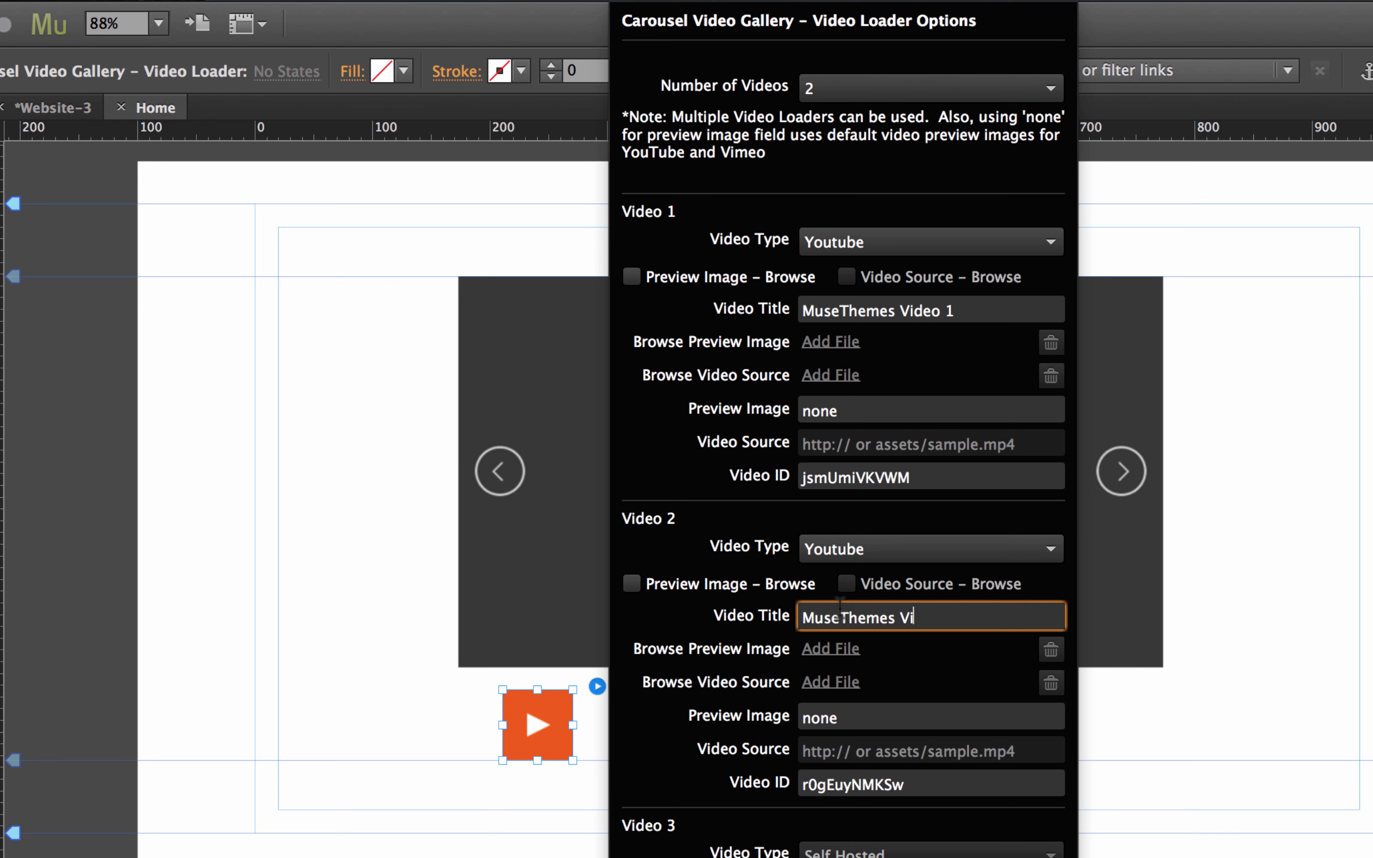
{"action": "type", "text": "deo 2"}
{"action": "key", "text": "Return"}
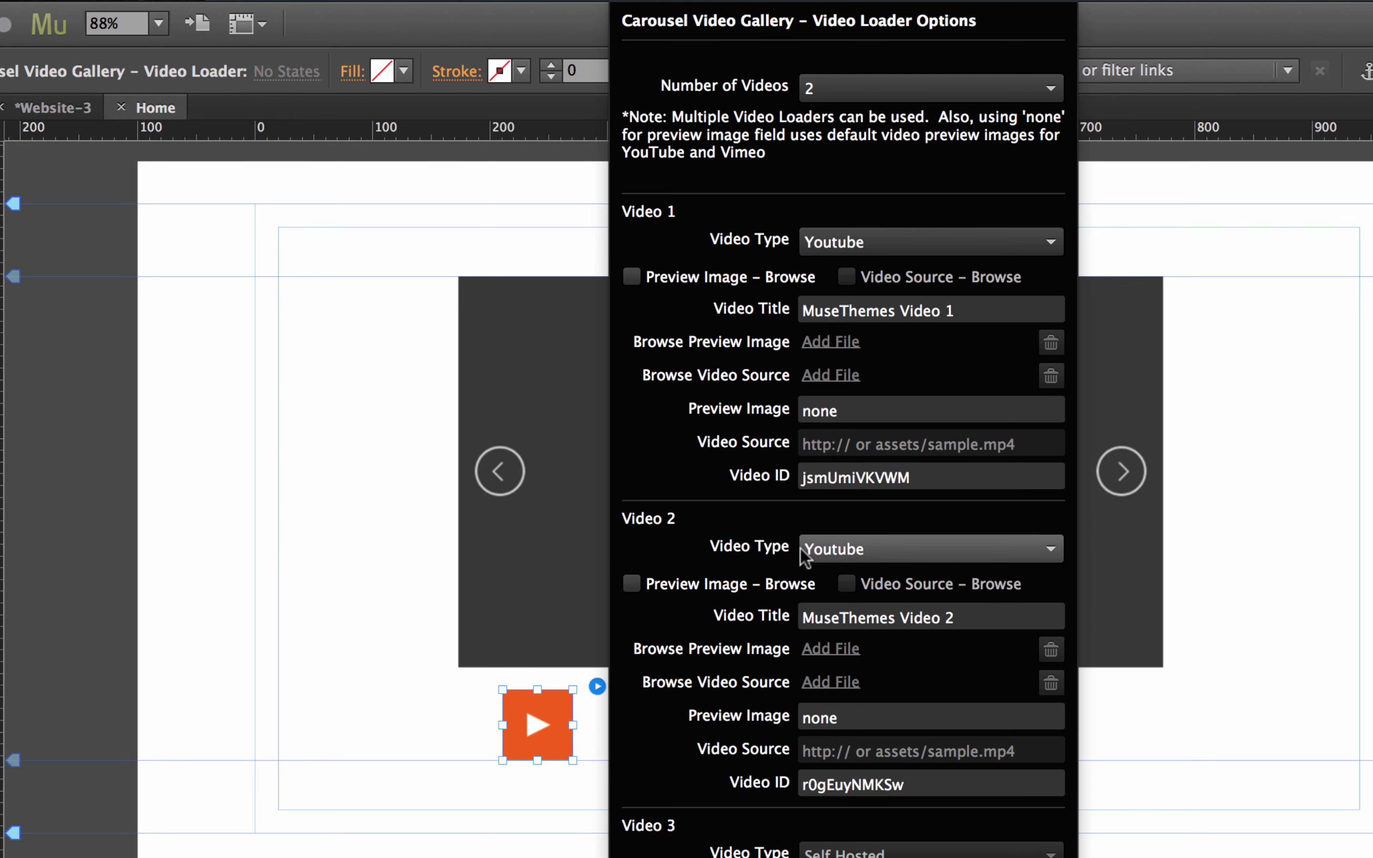
Raise Number of Videos to 3 and set Video 3's type to Vimeo.
{"action": "left_click", "coordinate": [859, 90]}
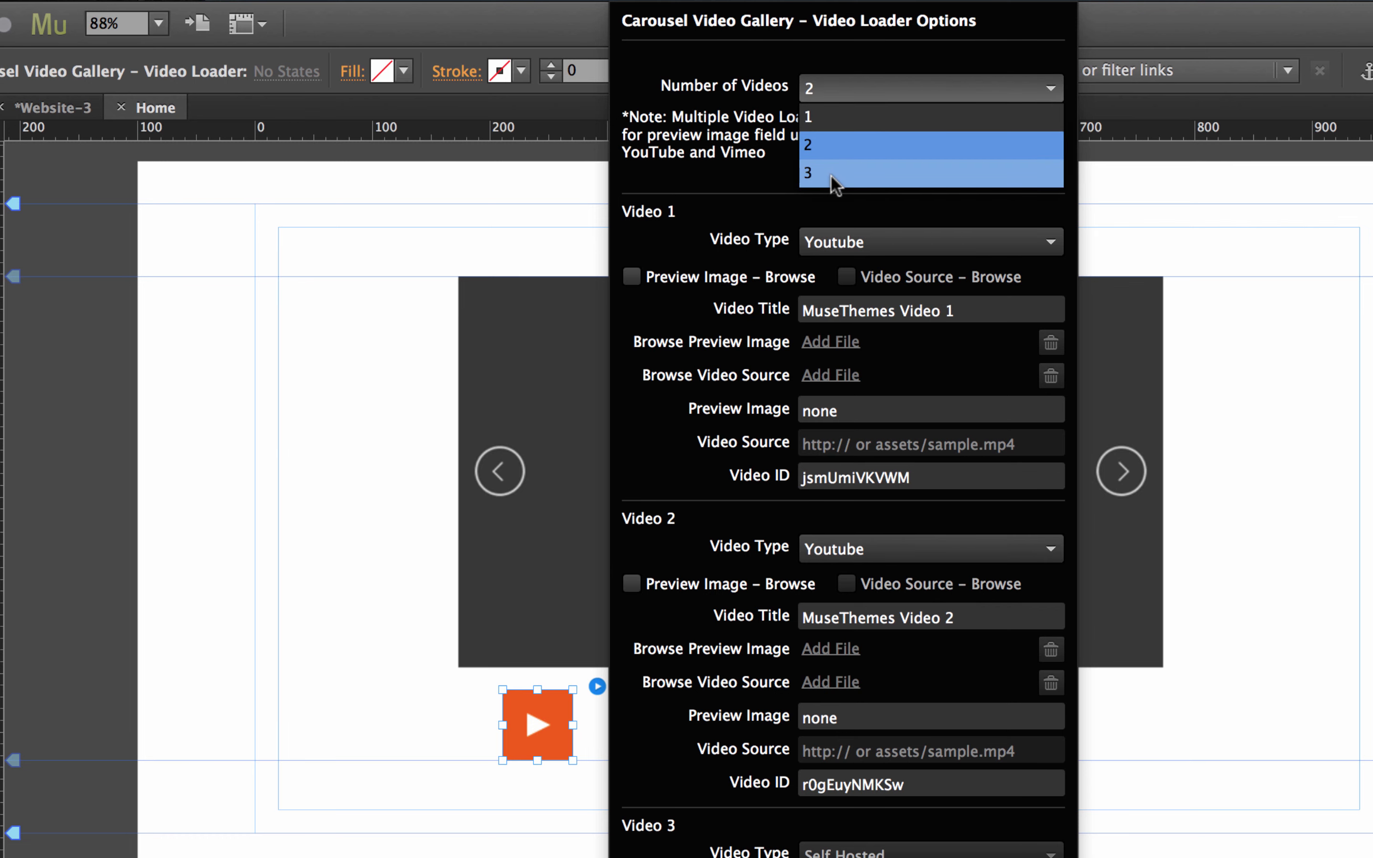
{"action": "left_click", "coordinate": [835, 176]}
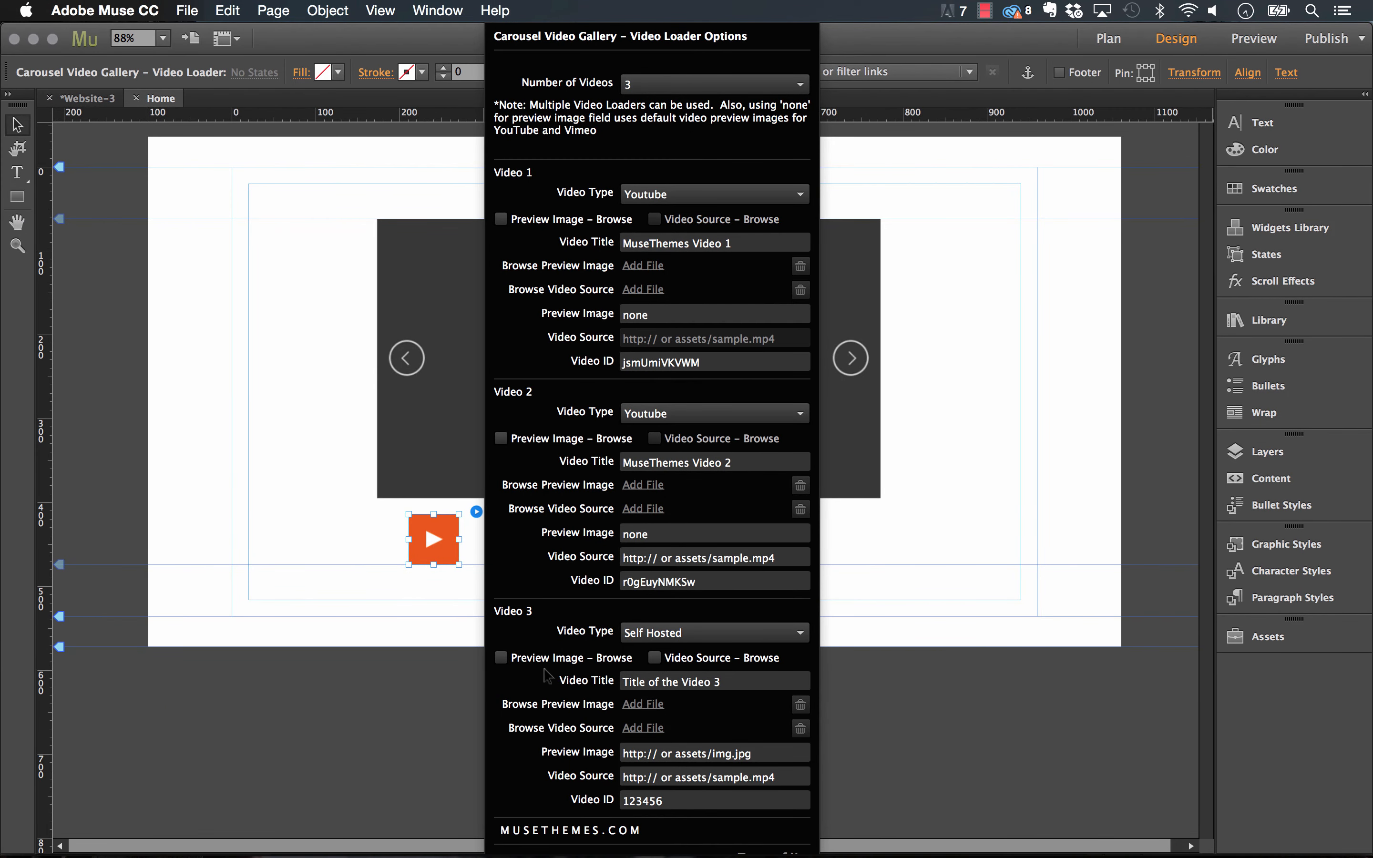
{"action": "left_click", "coordinate": [656, 659]}
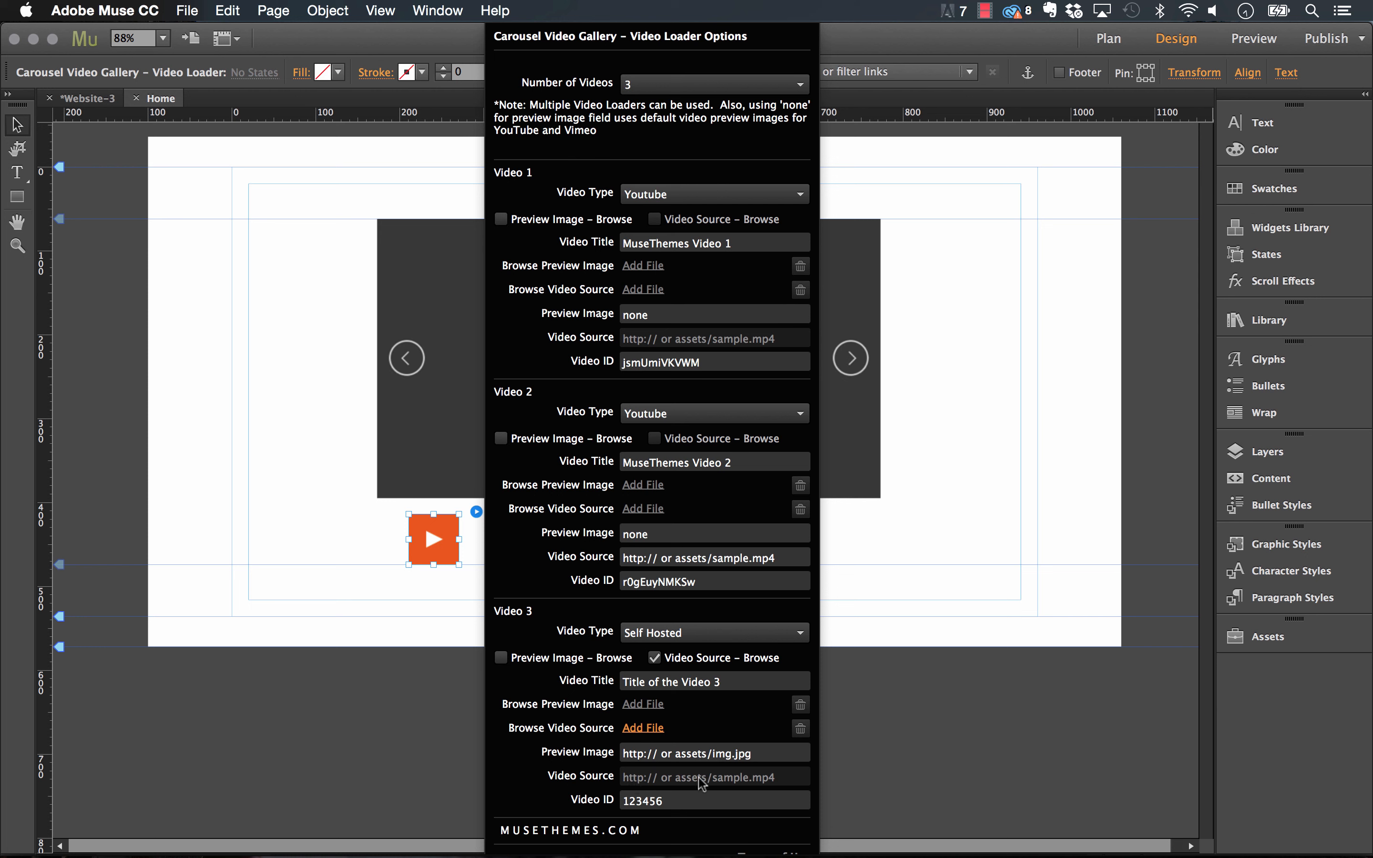
{"action": "left_click", "coordinate": [655, 658]}
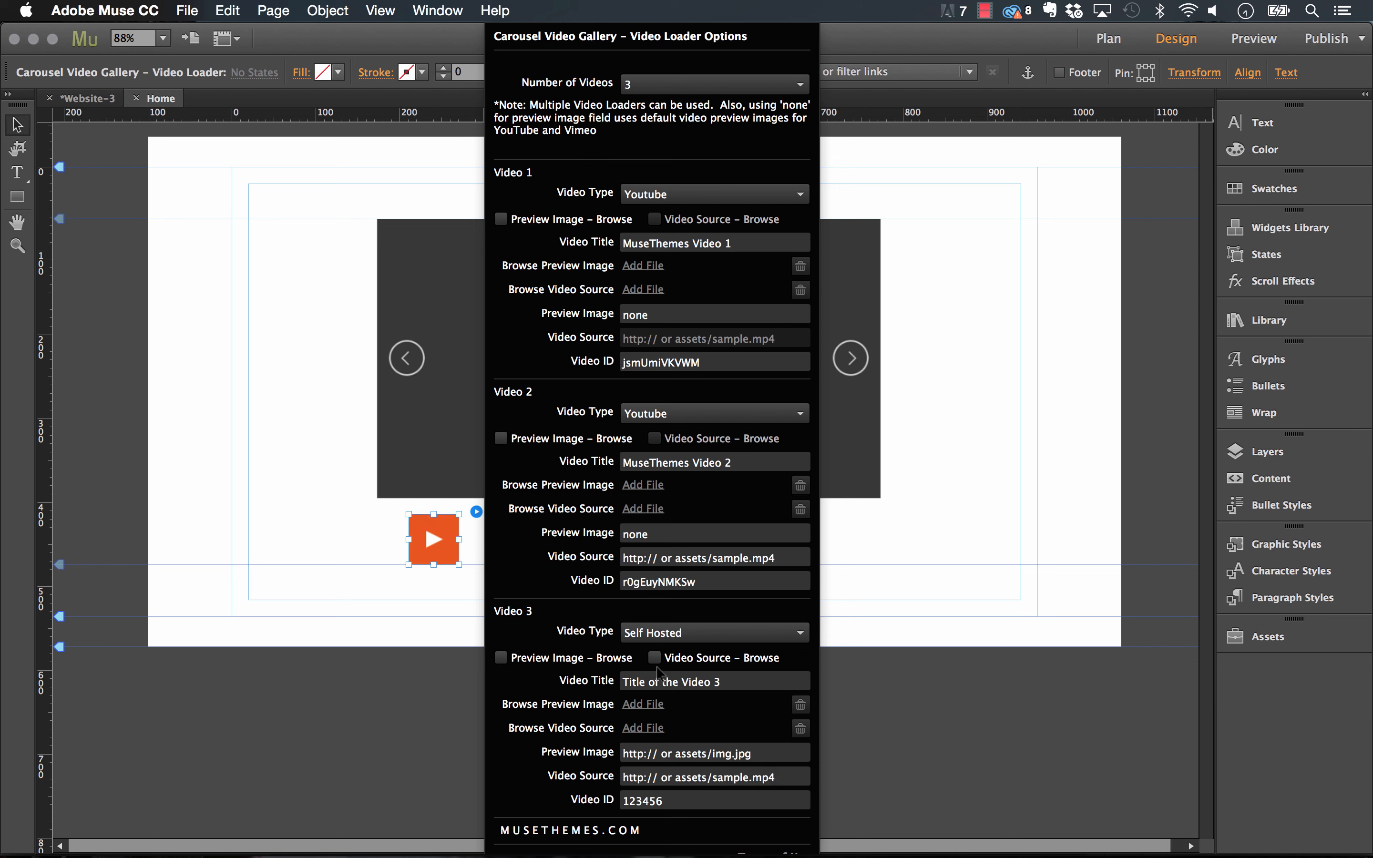
{"action": "left_click", "coordinate": [658, 634]}
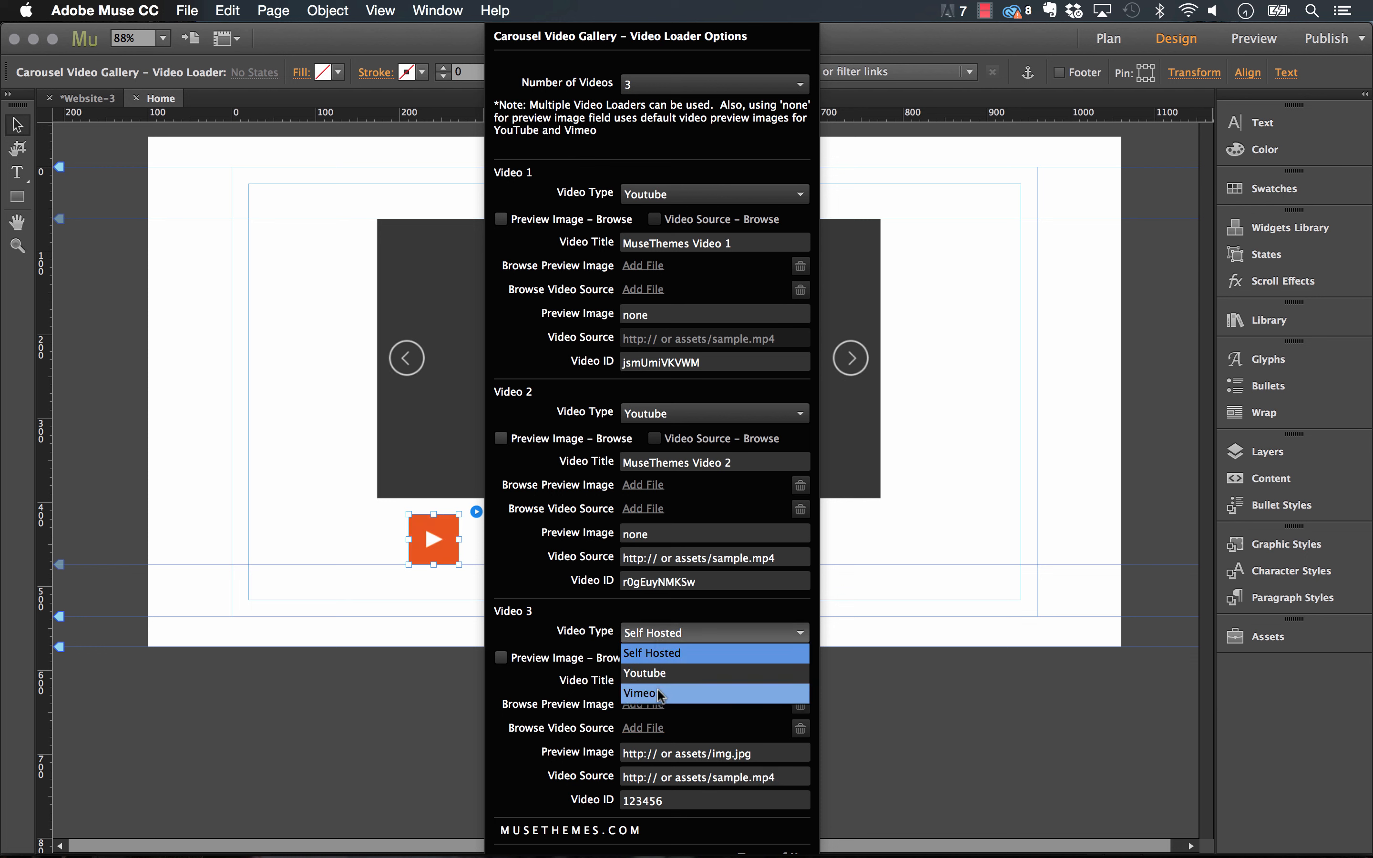
{"action": "left_click", "coordinate": [658, 693]}
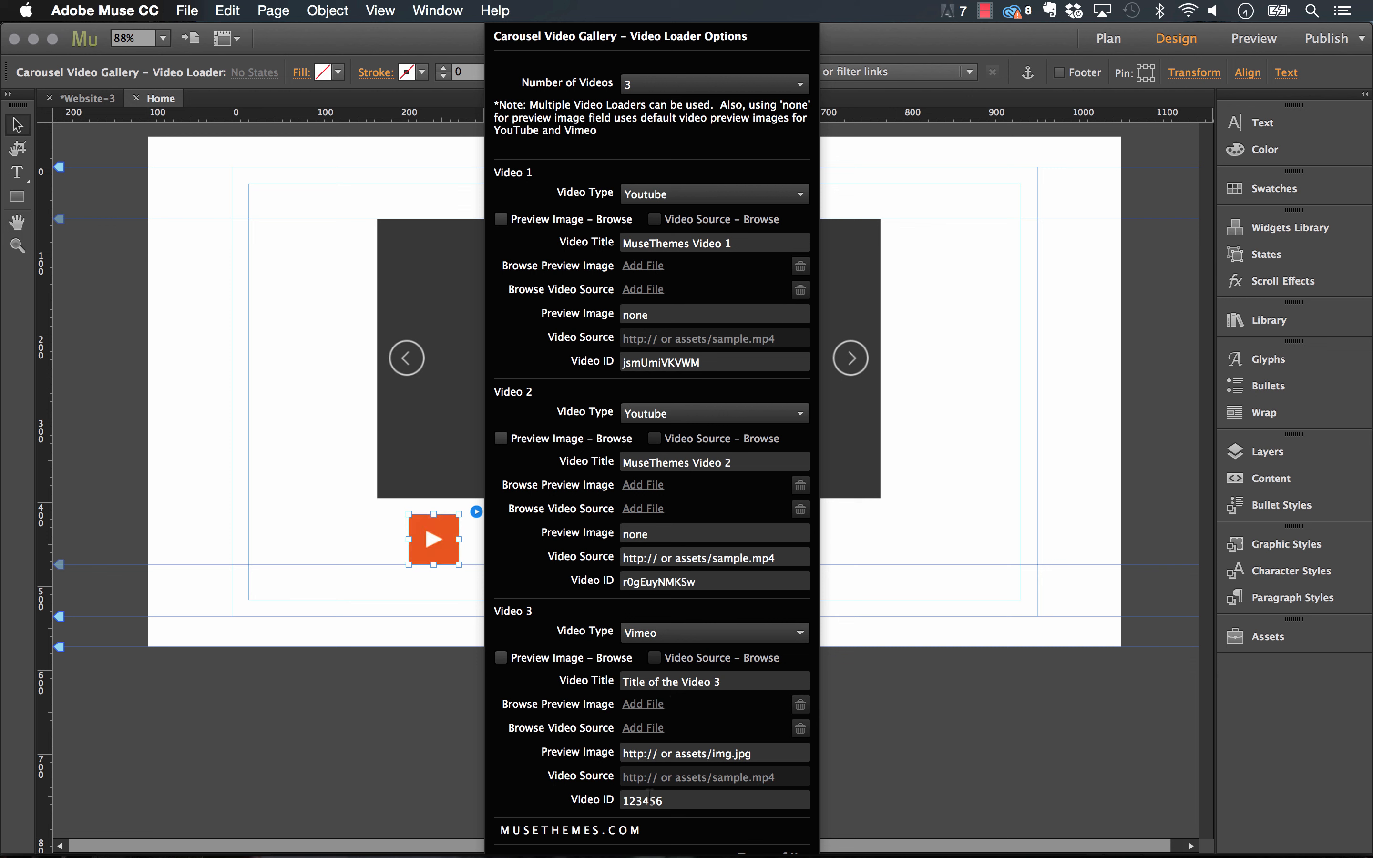
{"action": "left_click", "coordinate": [658, 633]}
{"action": "left_click", "coordinate": [658, 636]}
Reduce Number of Videos back to 2 and close the loader options.
{"action": "left_click", "coordinate": [662, 84]}
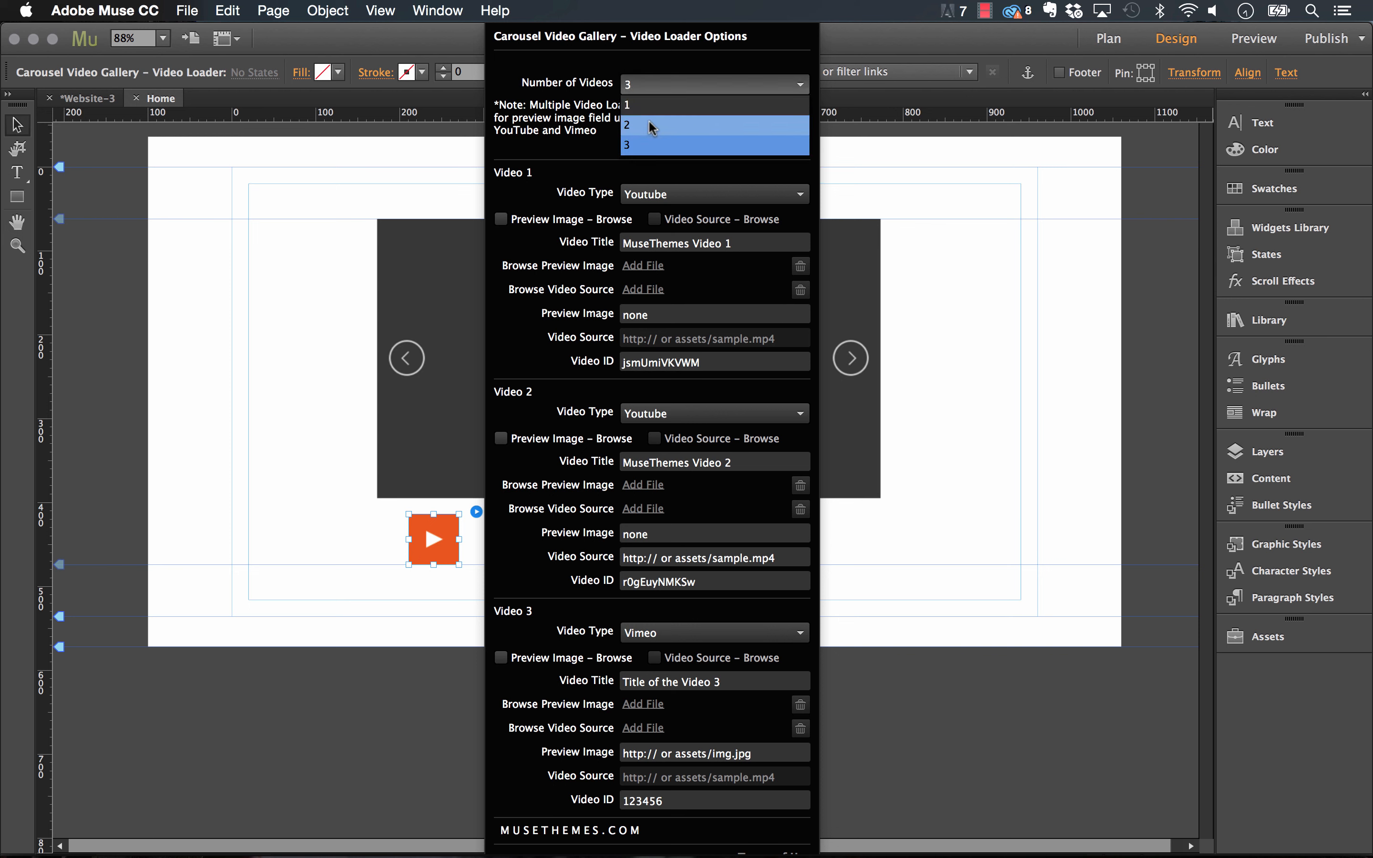
{"action": "left_click", "coordinate": [652, 125]}
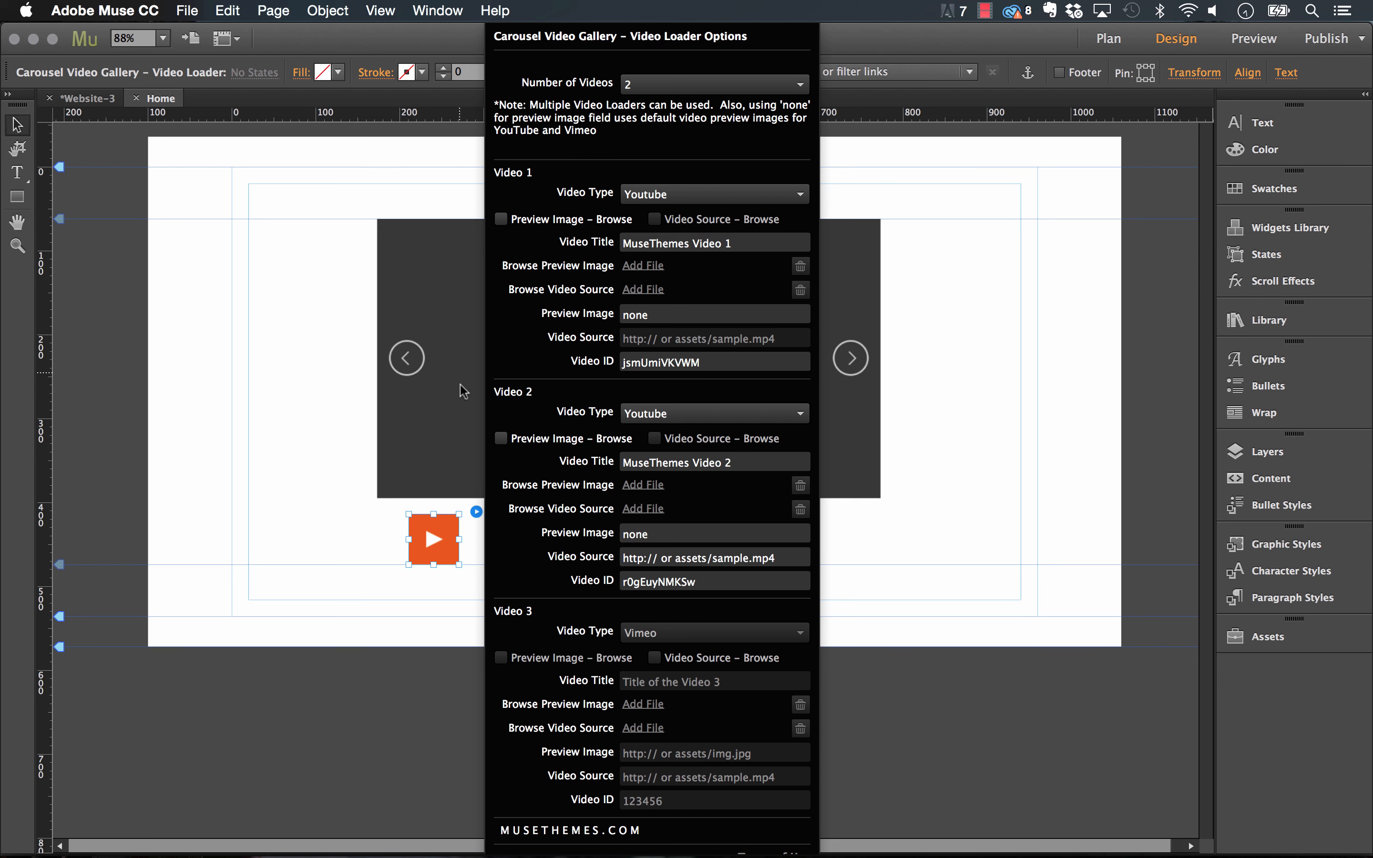
{"action": "left_click", "coordinate": [423, 390]}
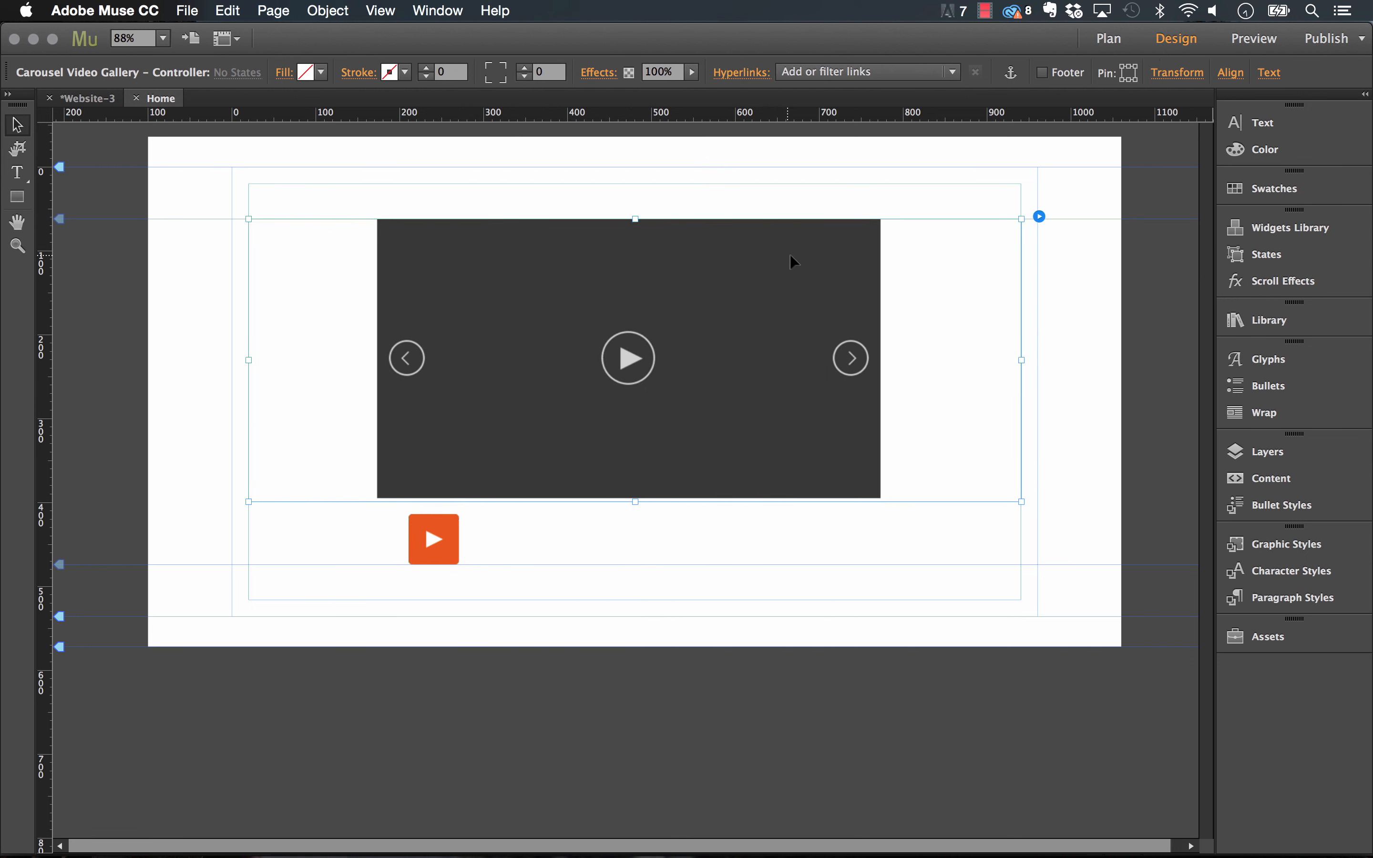
Move the carousel gallery about 178 px to the left.
{"action": "left_click", "coordinate": [1039, 217]}
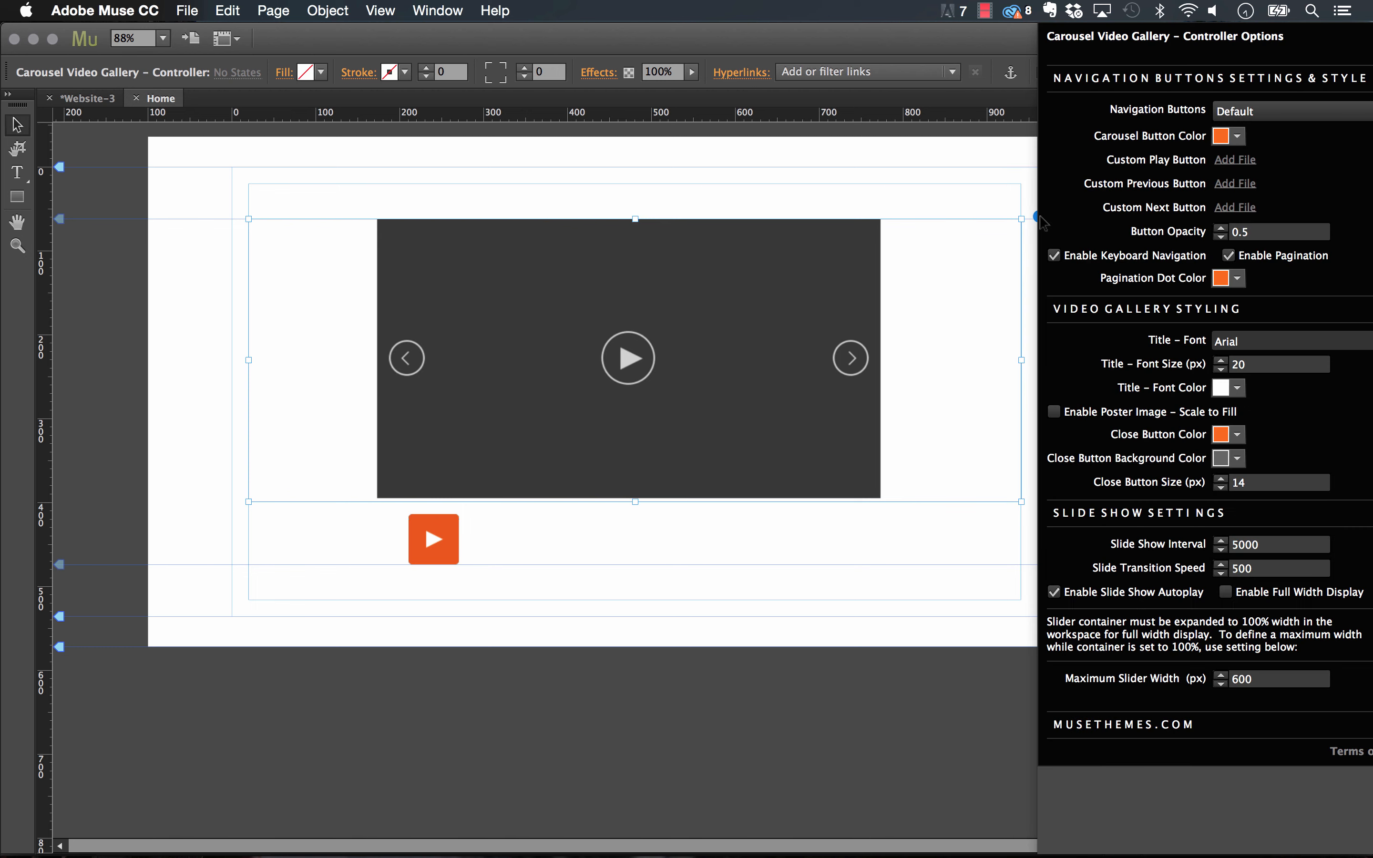
{"action": "left_click", "coordinate": [812, 262]}
{"action": "left_click_drag", "start_coordinate": [821, 261], "coordinate": [721, 261]}
Switch Navigation Buttons to Custom in Controller Options, then back to Default.
{"action": "left_click", "coordinate": [938, 217]}
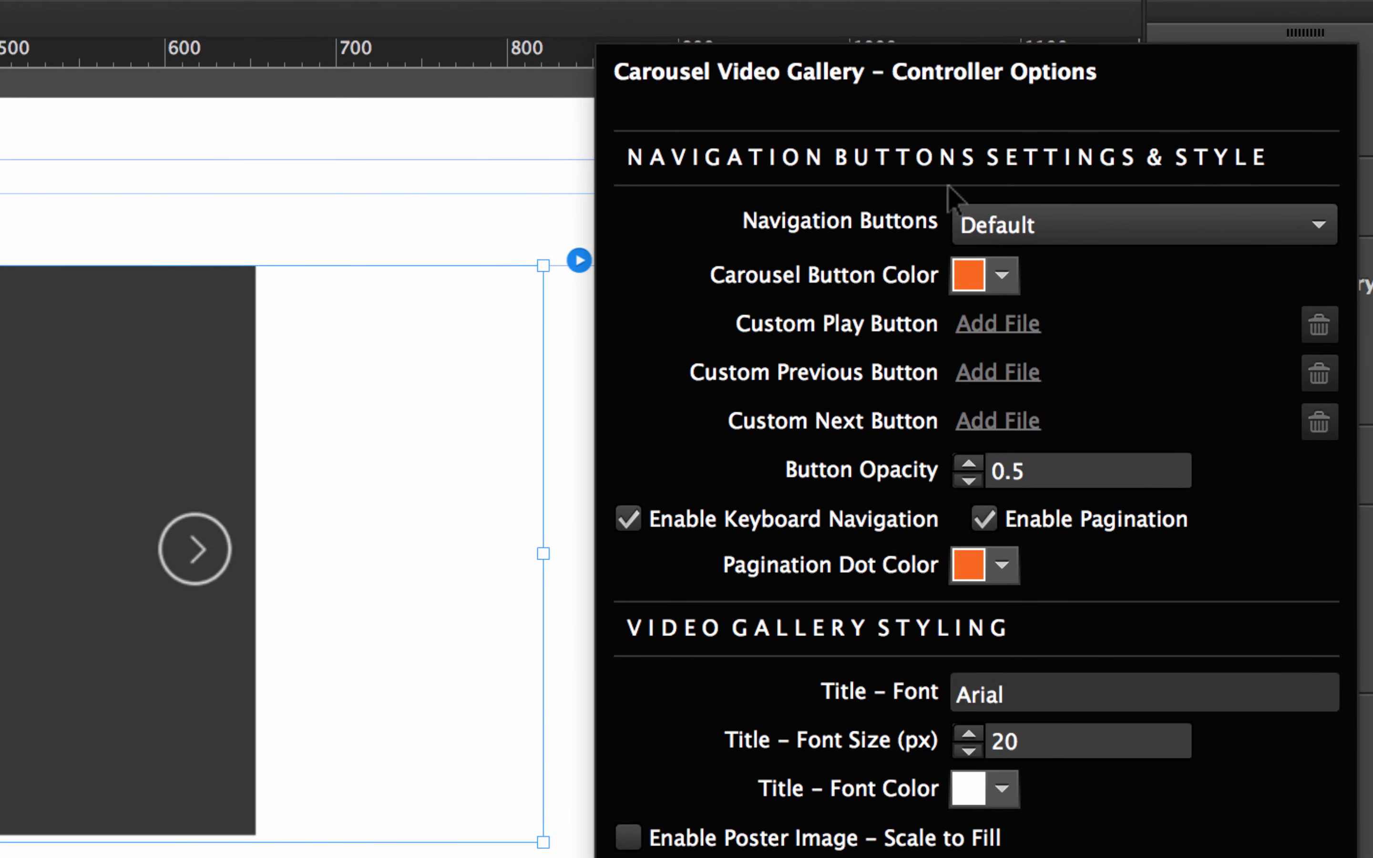
{"action": "left_click", "coordinate": [1045, 229]}
{"action": "left_click", "coordinate": [972, 165]}
{"action": "left_click", "coordinate": [1016, 227]}
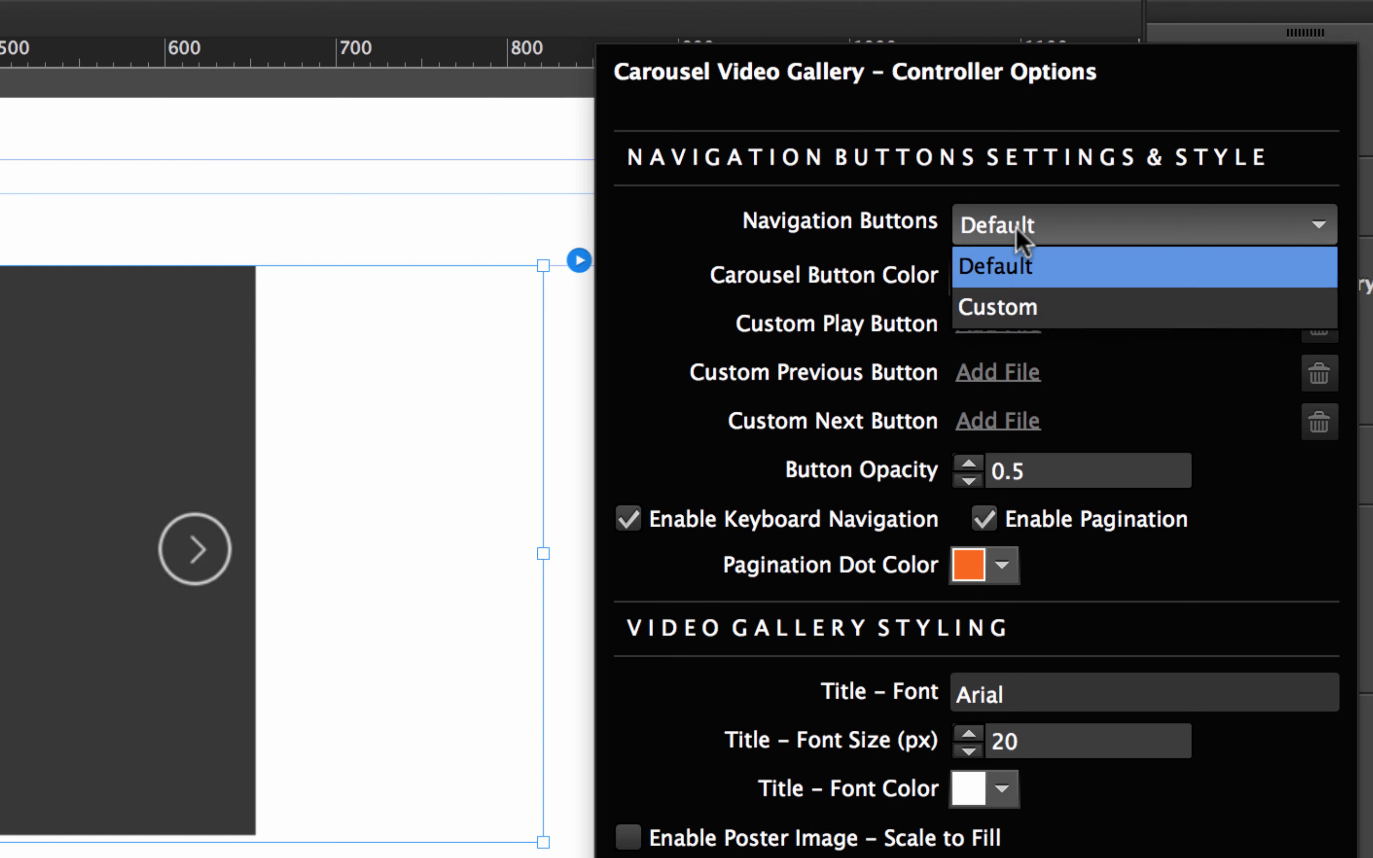
{"action": "left_click", "coordinate": [1024, 292]}
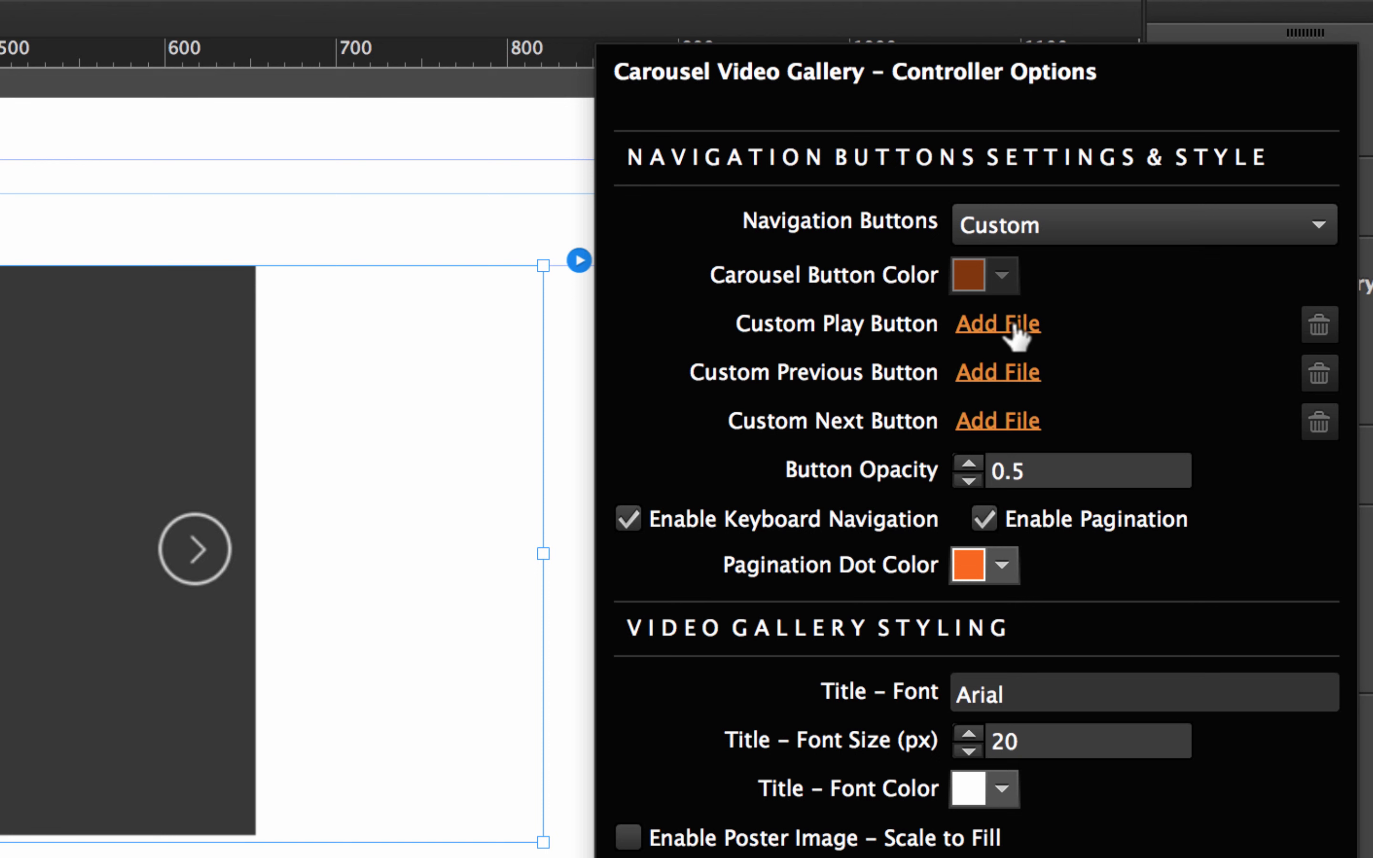
{"action": "left_click", "coordinate": [1025, 238]}
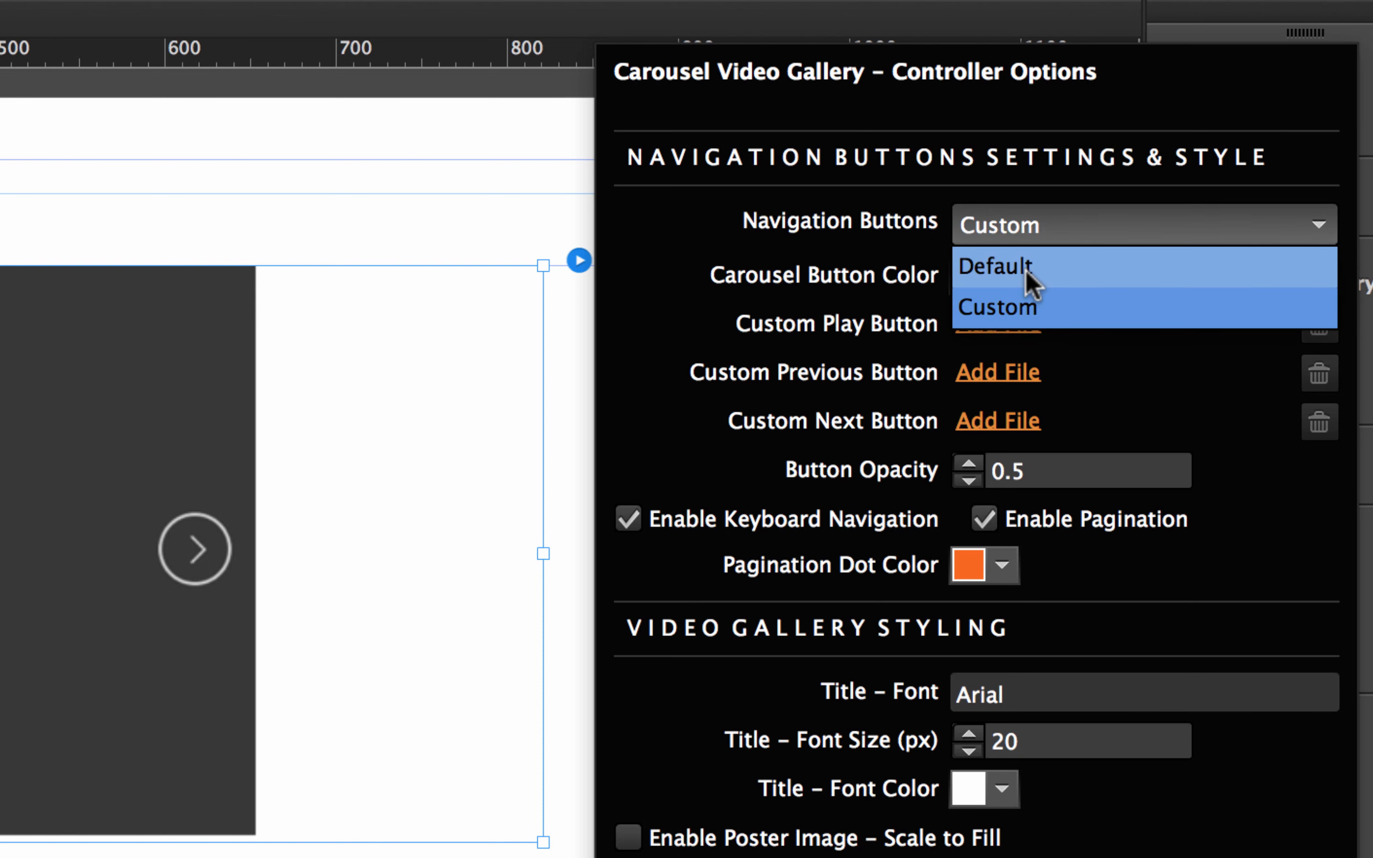
{"action": "left_click", "coordinate": [1031, 278]}
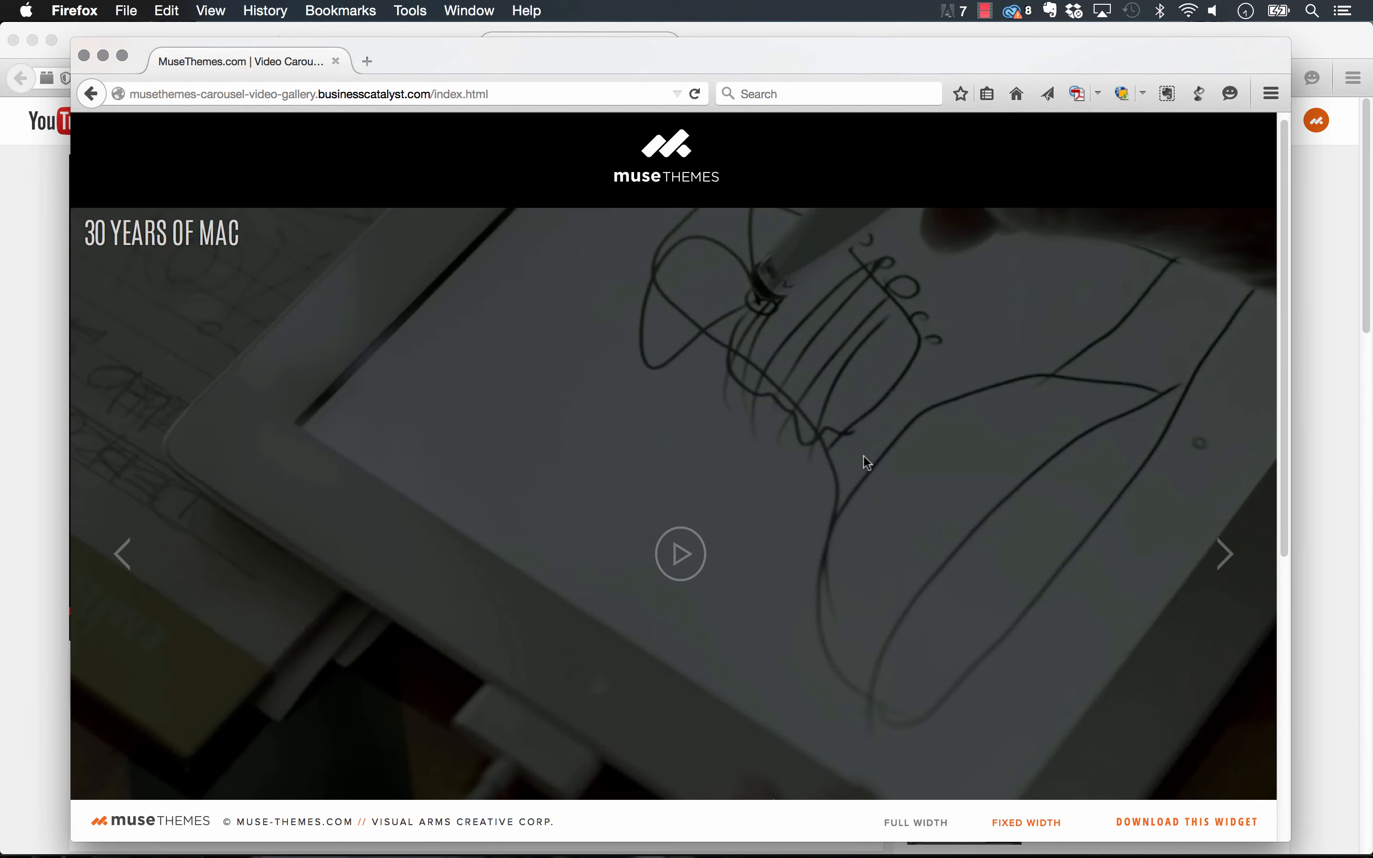
Scroll the MuseThemes carousel demo and cycle through its three slides with the pagination dots.
{"action": "scroll", "coordinate": [861, 402], "scroll_direction": "down", "scroll_amount": 5}
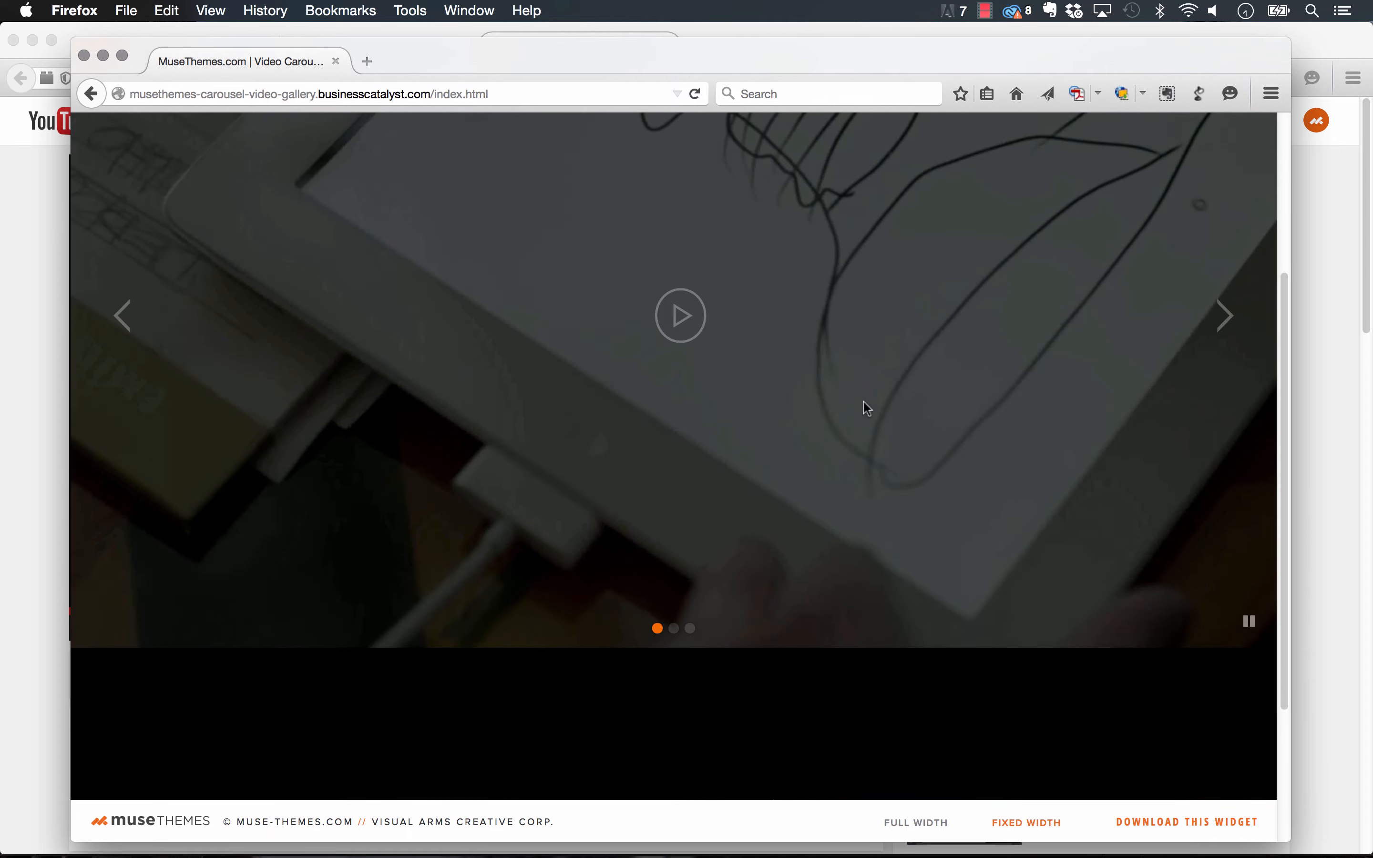
{"action": "scroll", "coordinate": [735, 561], "scroll_direction": "up", "scroll_amount": 2}
{"action": "left_click", "coordinate": [675, 751]}
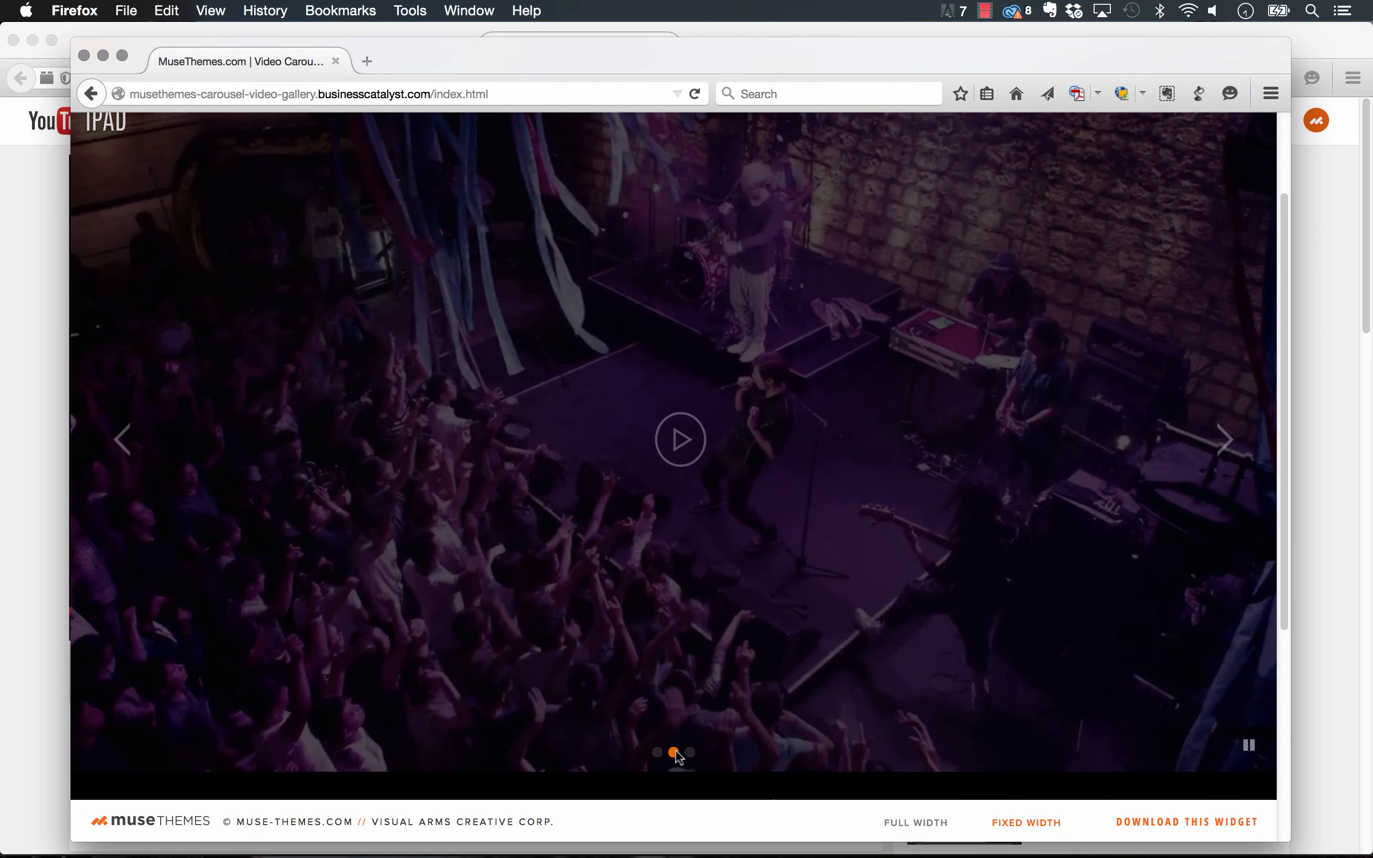
{"action": "left_click", "coordinate": [690, 753]}
{"action": "left_click", "coordinate": [658, 753]}
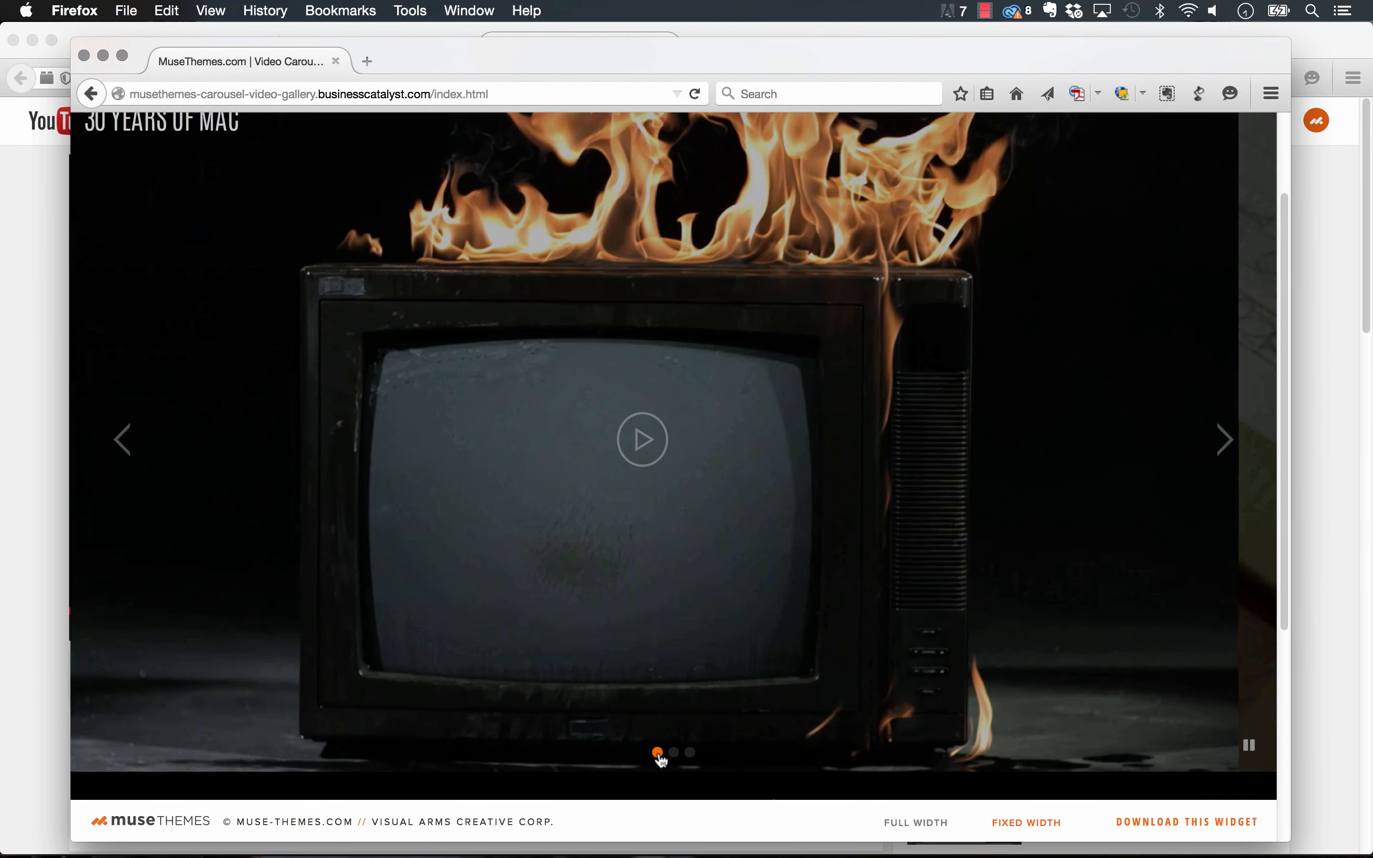
{"action": "left_click", "coordinate": [674, 753]}
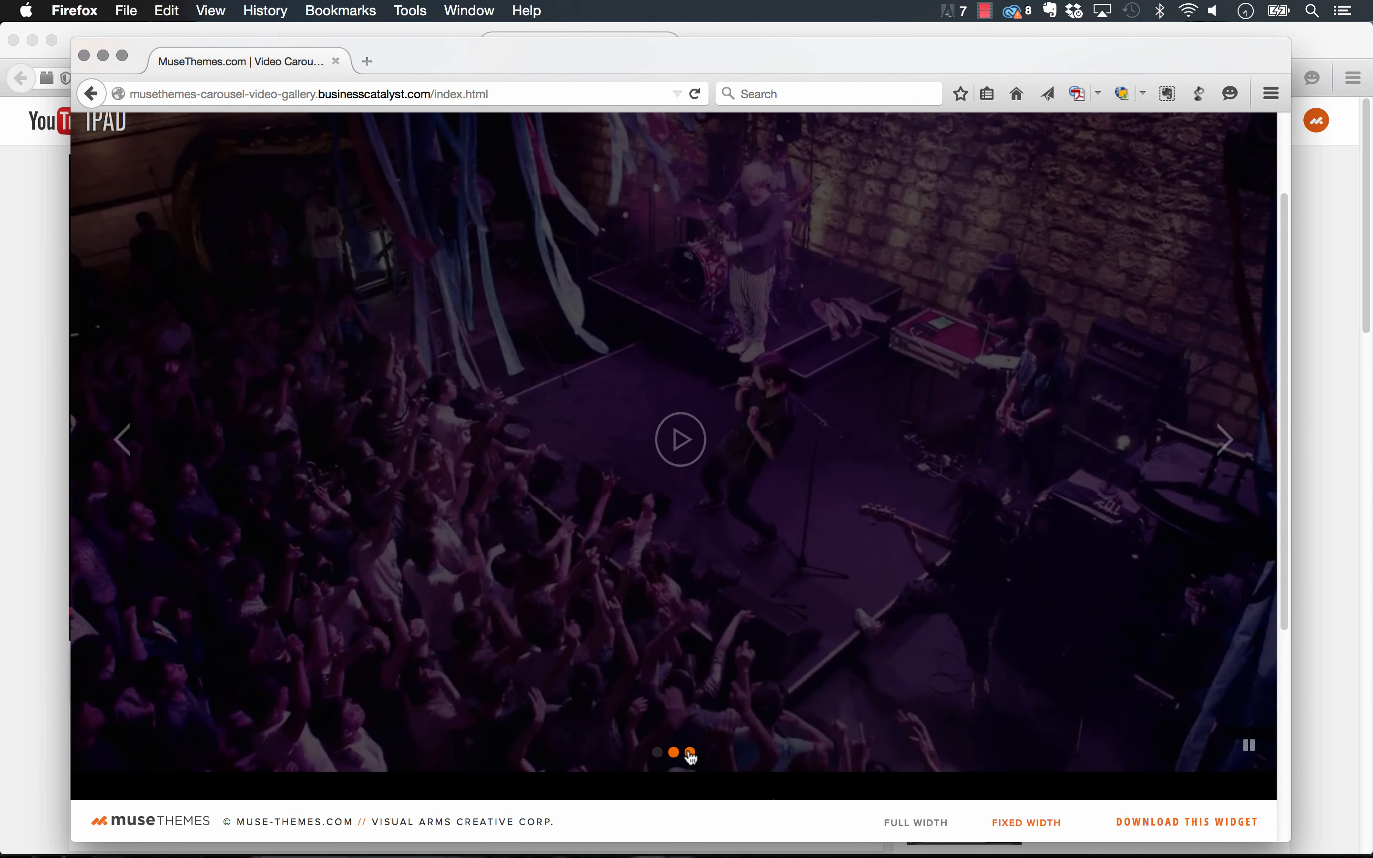
{"action": "left_click", "coordinate": [690, 753]}
Bring Adobe Muse back to the front from the Dock.
{"action": "scroll", "coordinate": [931, 443], "scroll_direction": "up", "scroll_amount": 2}
{"action": "mouse_move", "coordinate": [544, 846]}
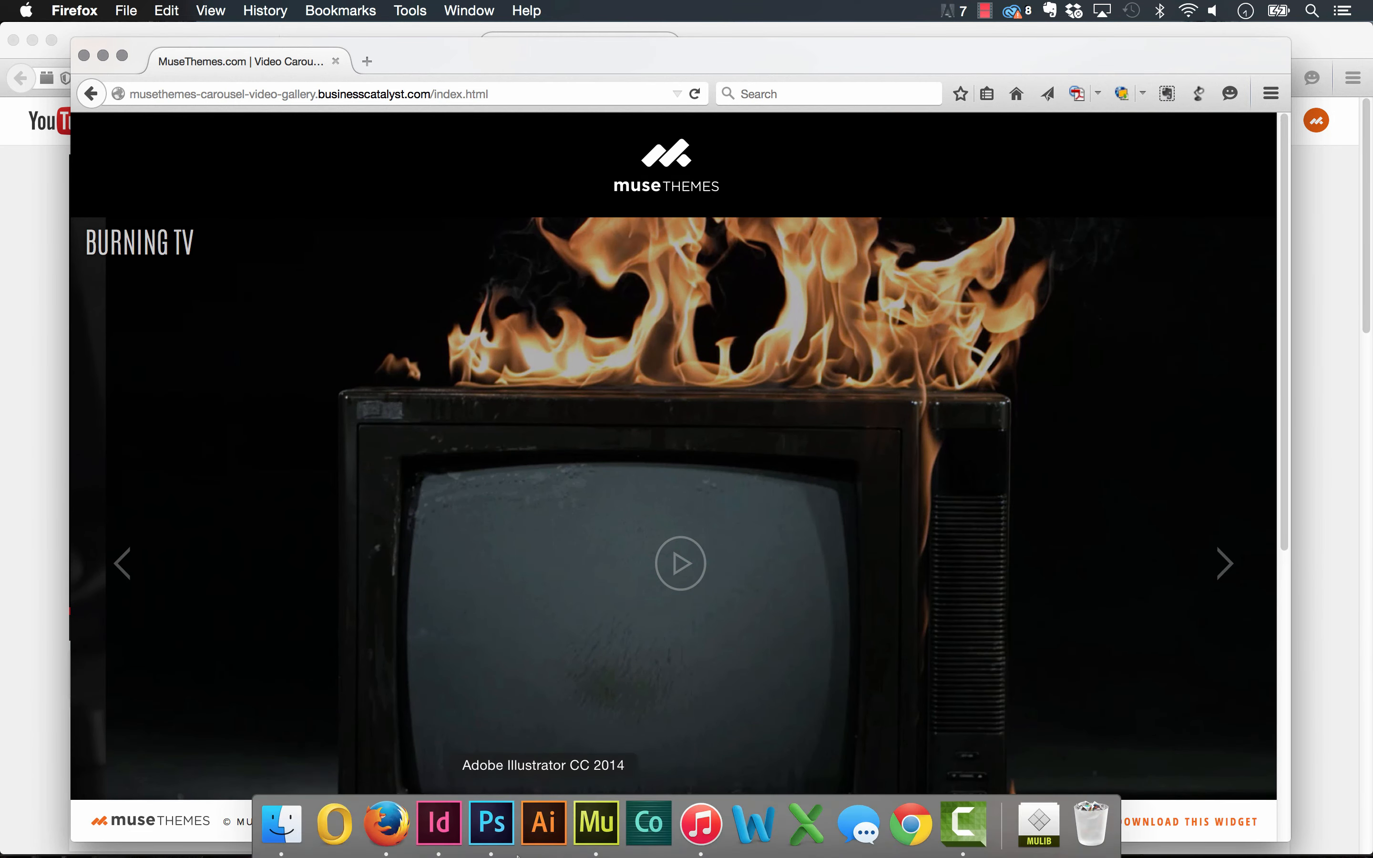
{"action": "left_click", "coordinate": [596, 823]}
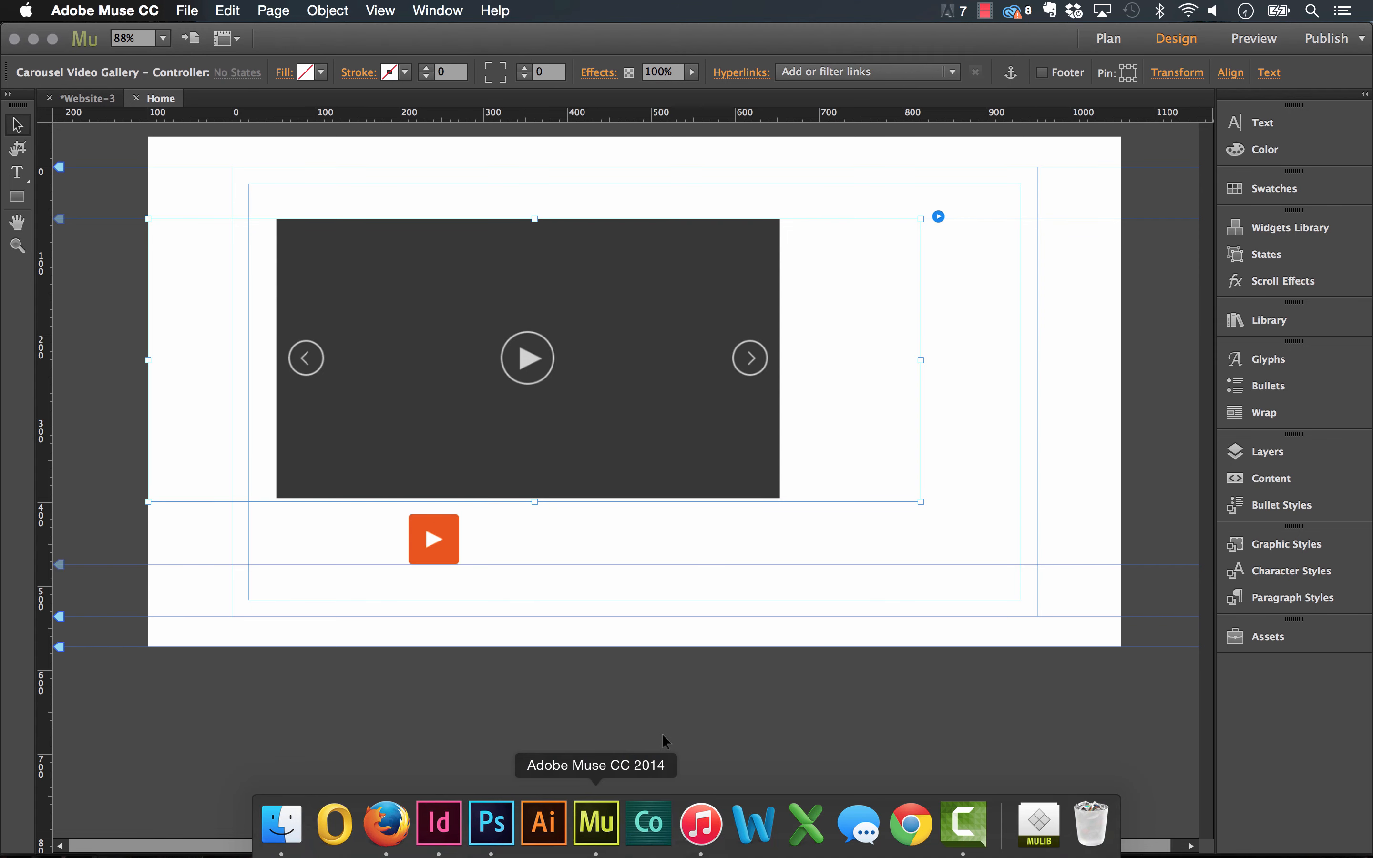
Replace Arial with Montserrat in the gallery's Title - Font controller option.
{"action": "left_click", "coordinate": [938, 216]}
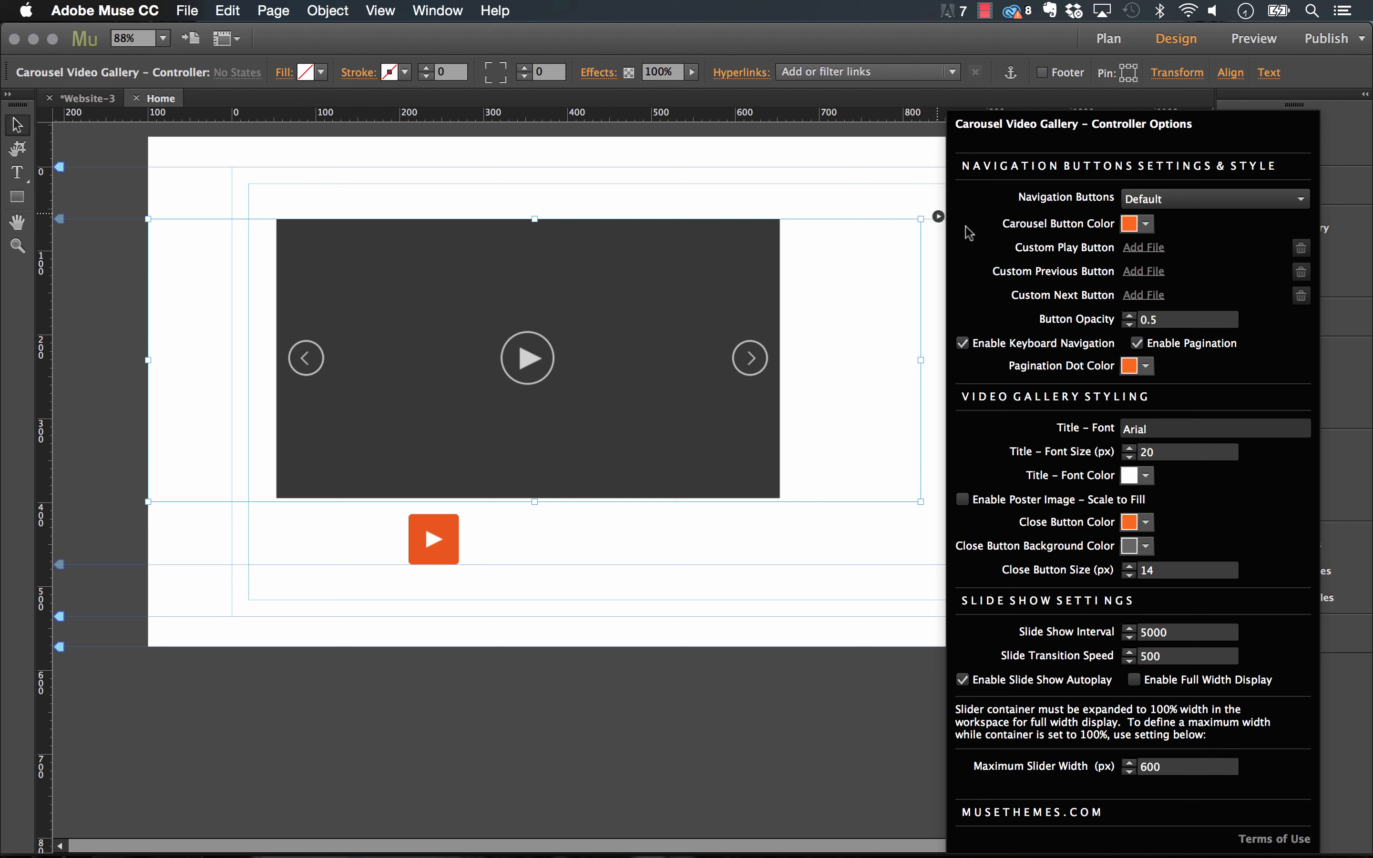
{"action": "left_click", "coordinate": [1137, 343]}
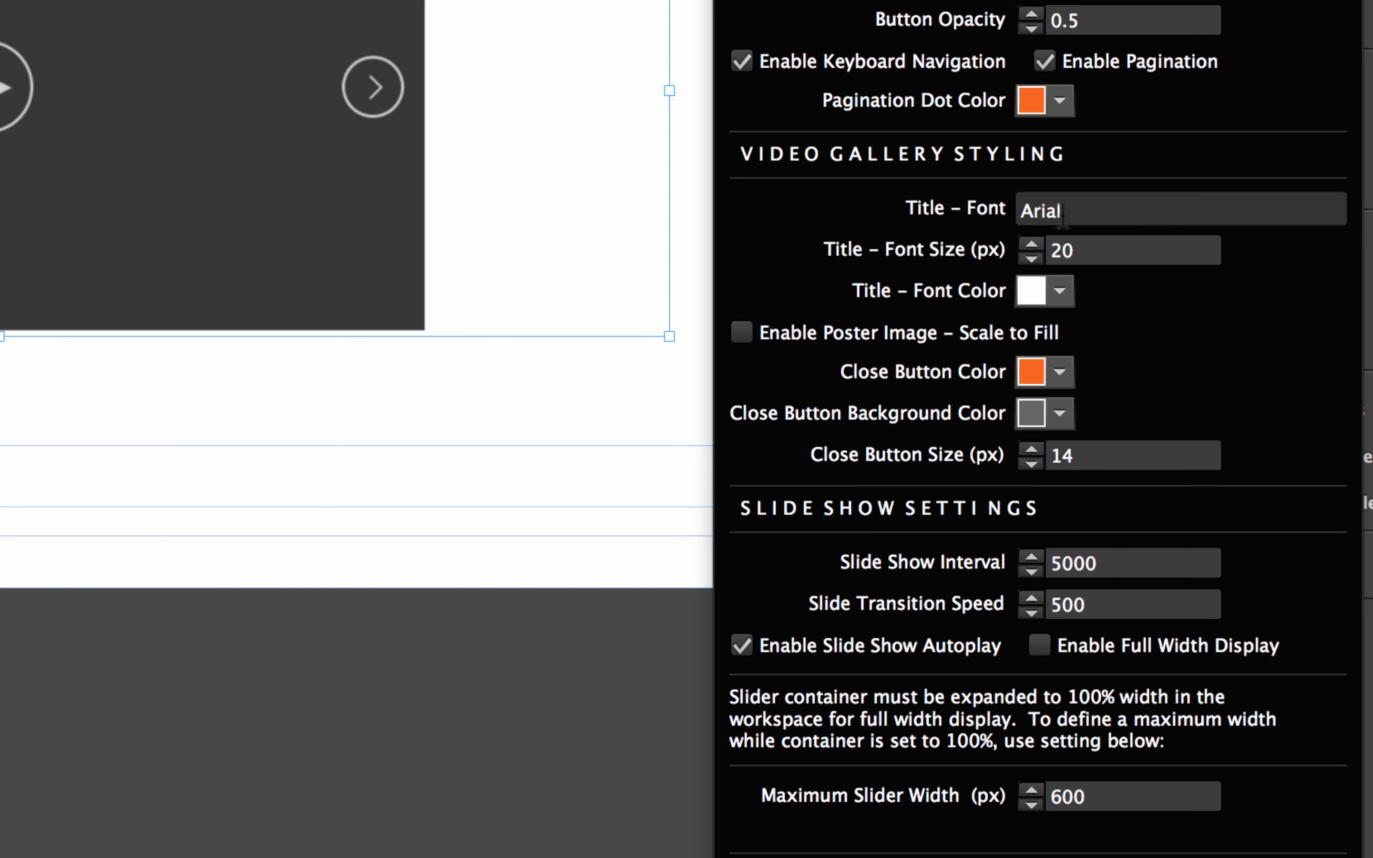
{"action": "left_click", "coordinate": [1080, 207]}
{"action": "left_click_drag", "start_coordinate": [1077, 208], "coordinate": [996, 211]}
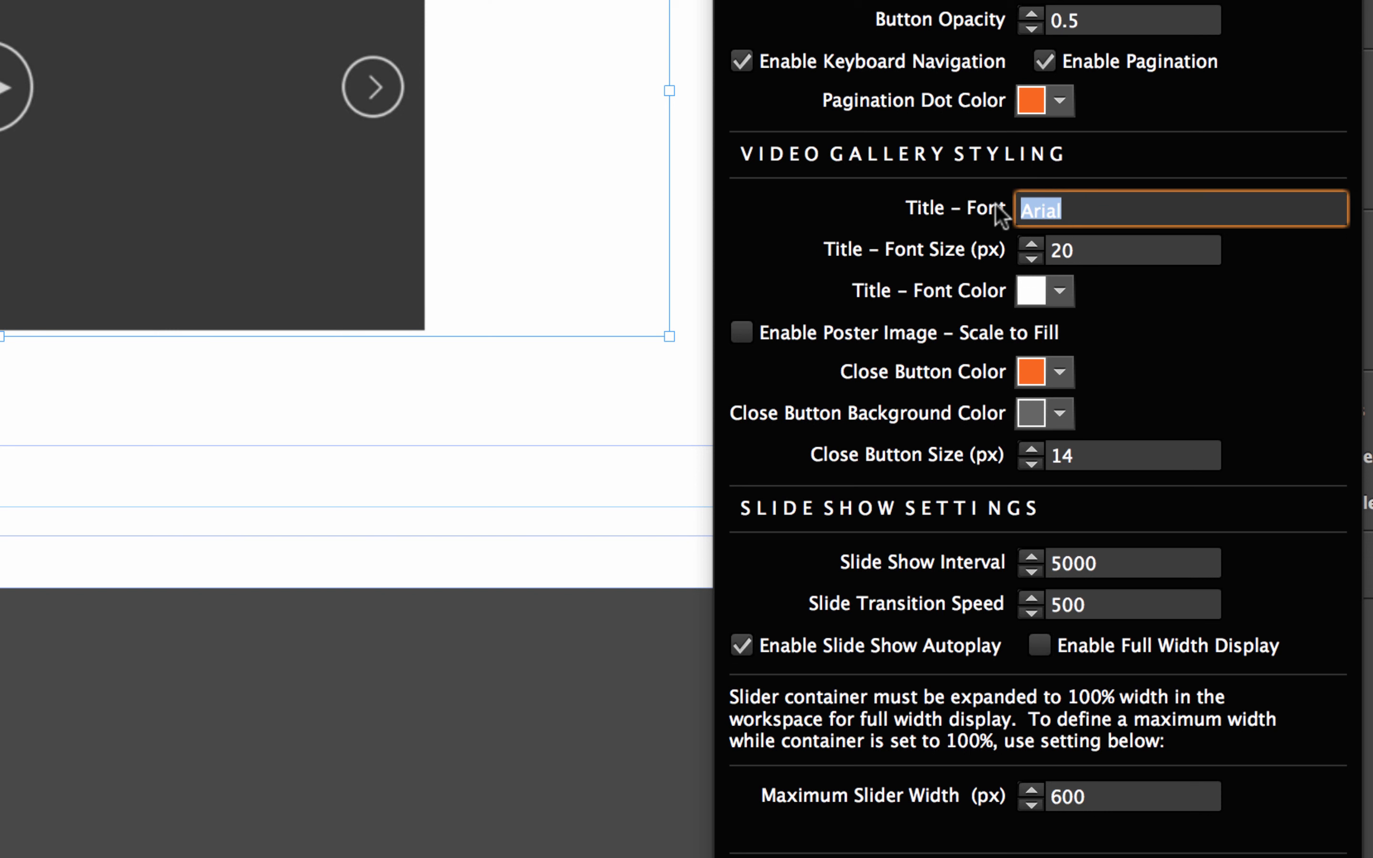
{"action": "type", "text": "Montserrat"}
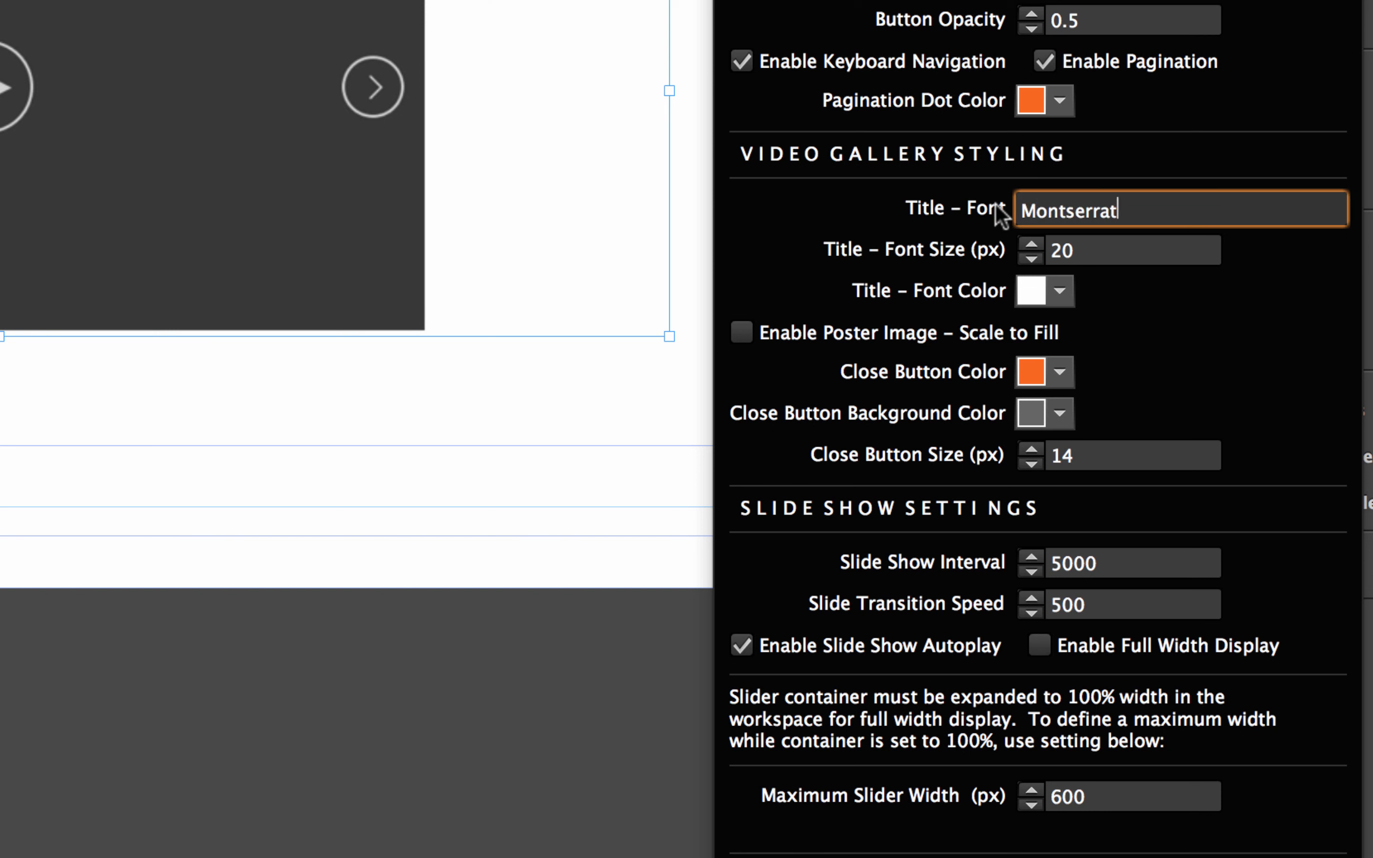
{"action": "key", "text": "Tab"}
Change the title font to lowercase 'montserrat' and enable Poster Image – Scale to Fill.
{"action": "left_click", "coordinate": [1033, 210]}
{"action": "key", "text": "BackSpace"}
{"action": "type", "text": "m"}
{"action": "left_click", "coordinate": [1111, 250]}
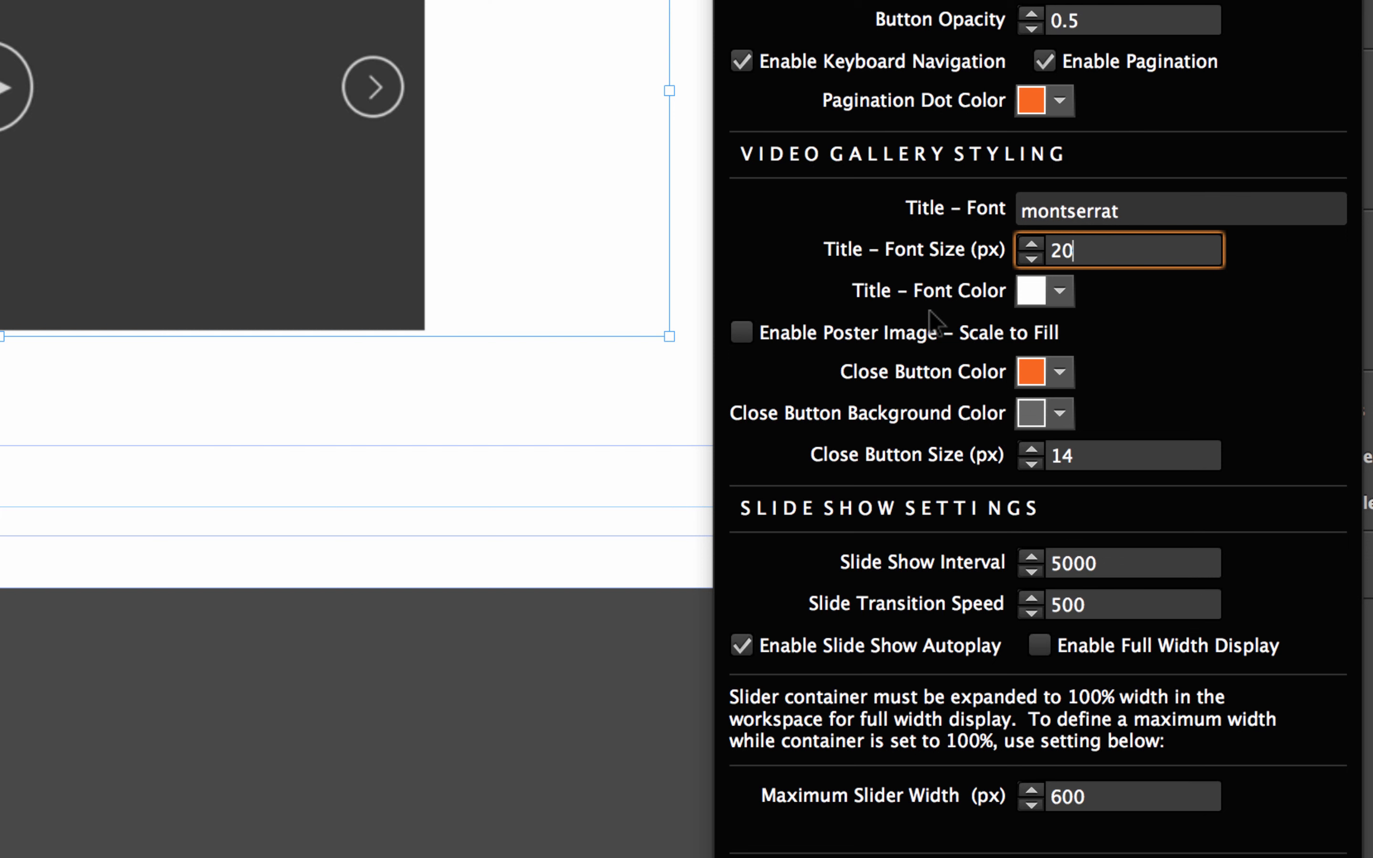
{"action": "left_click", "coordinate": [803, 334]}
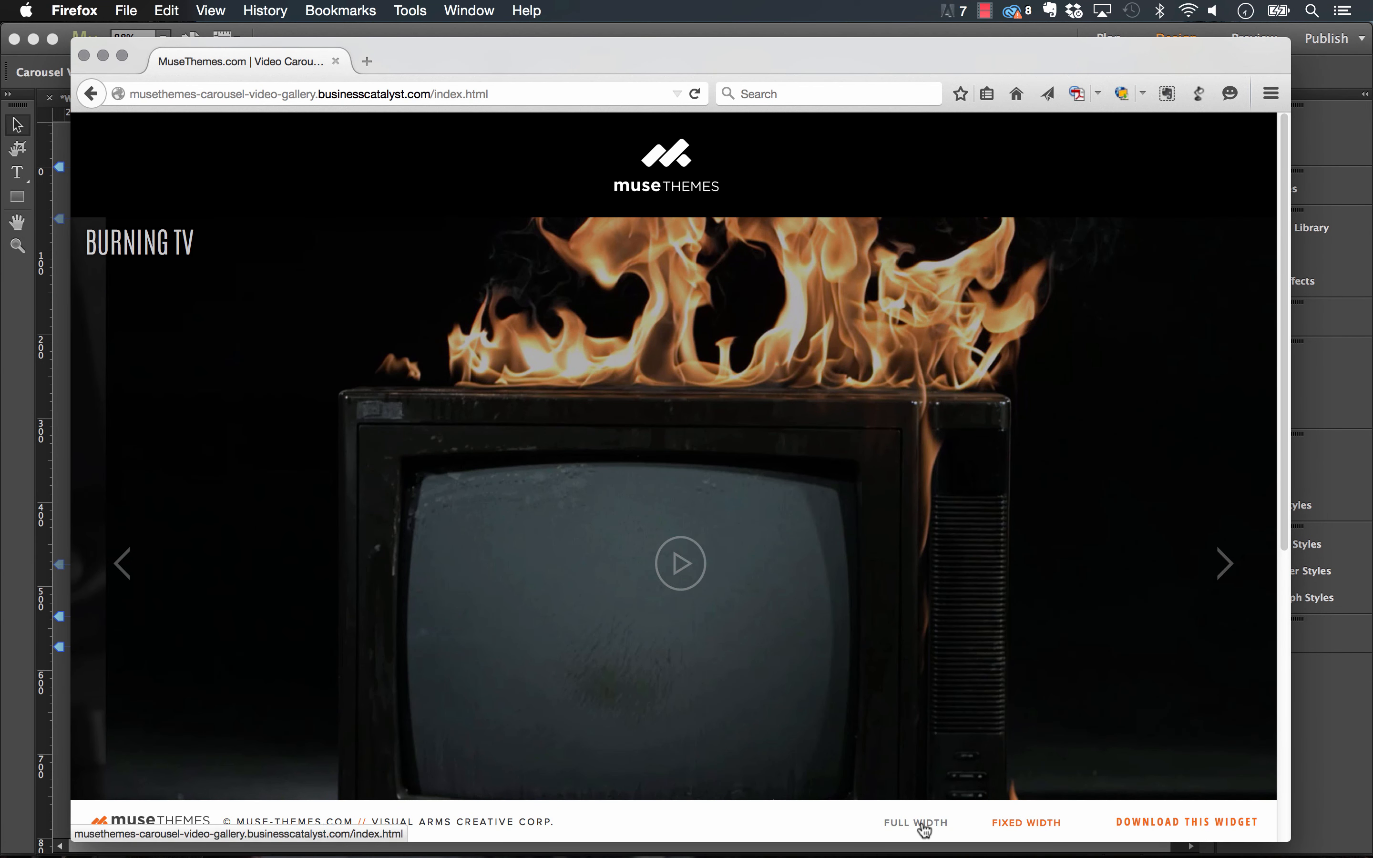
Check the fixed-width demo and its video popup, then reopen the Muse gallery's Controller Options.
{"action": "left_click", "coordinate": [1021, 822]}
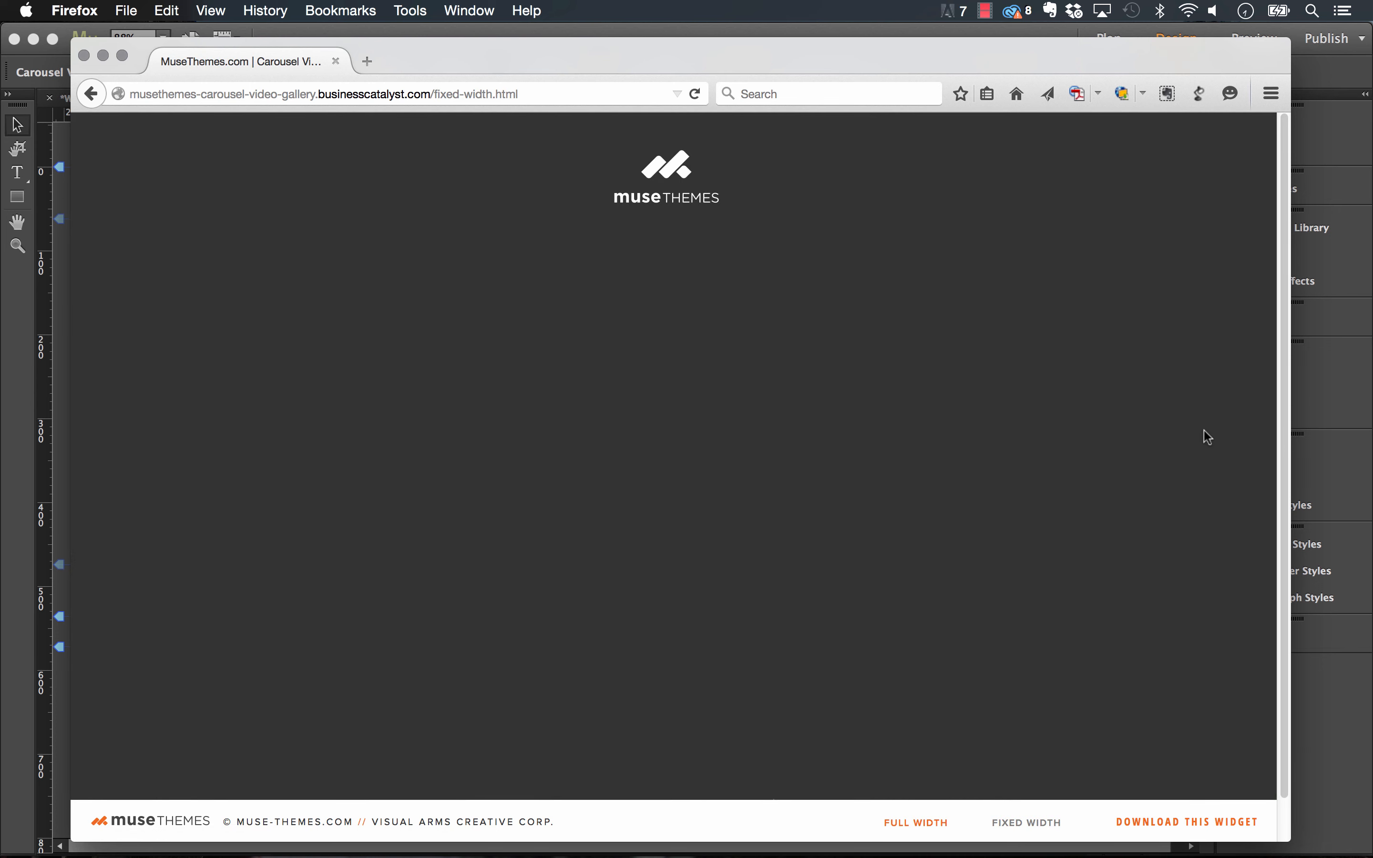
{"action": "left_click", "coordinate": [696, 502]}
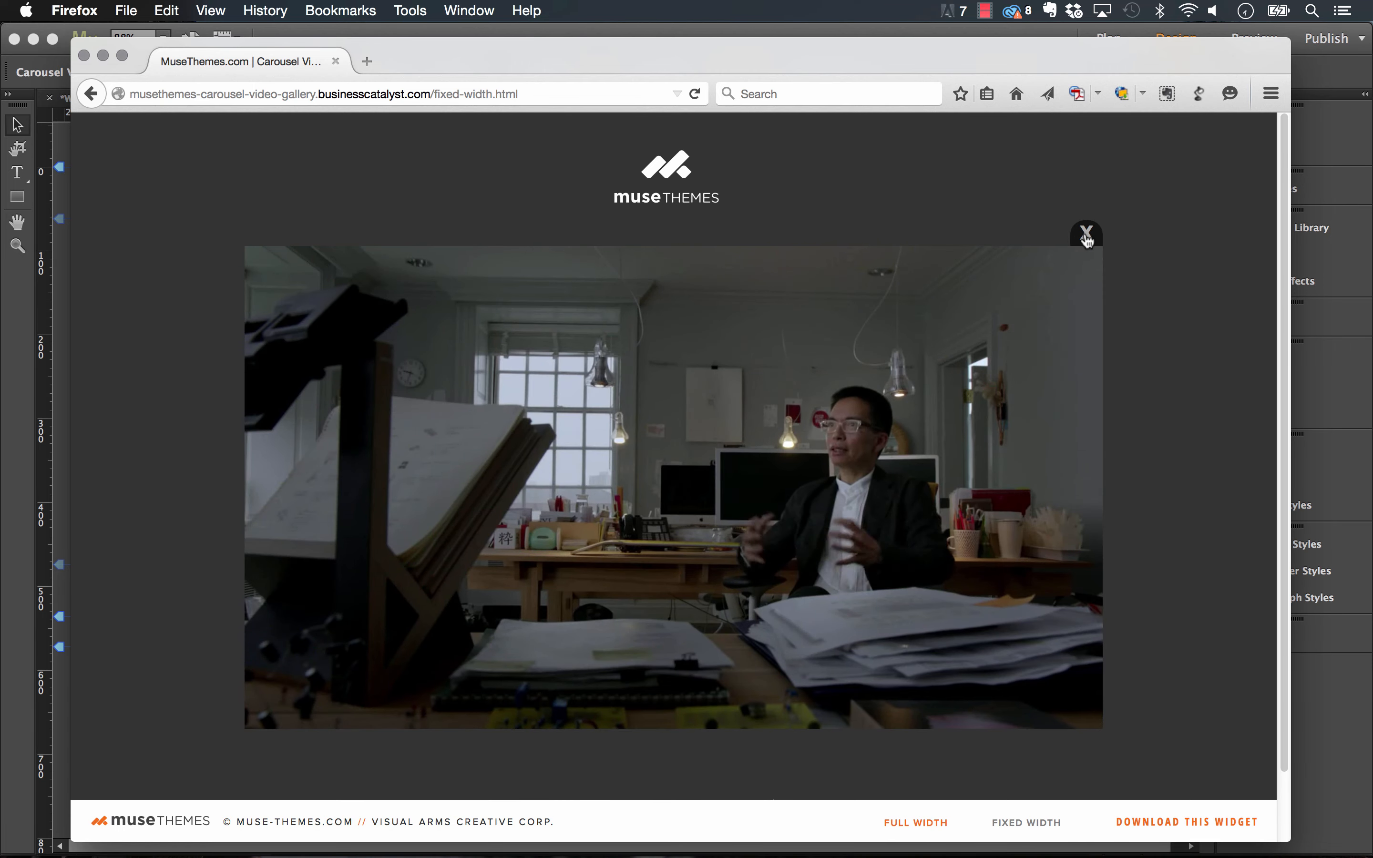
{"action": "left_click", "coordinate": [1087, 235]}
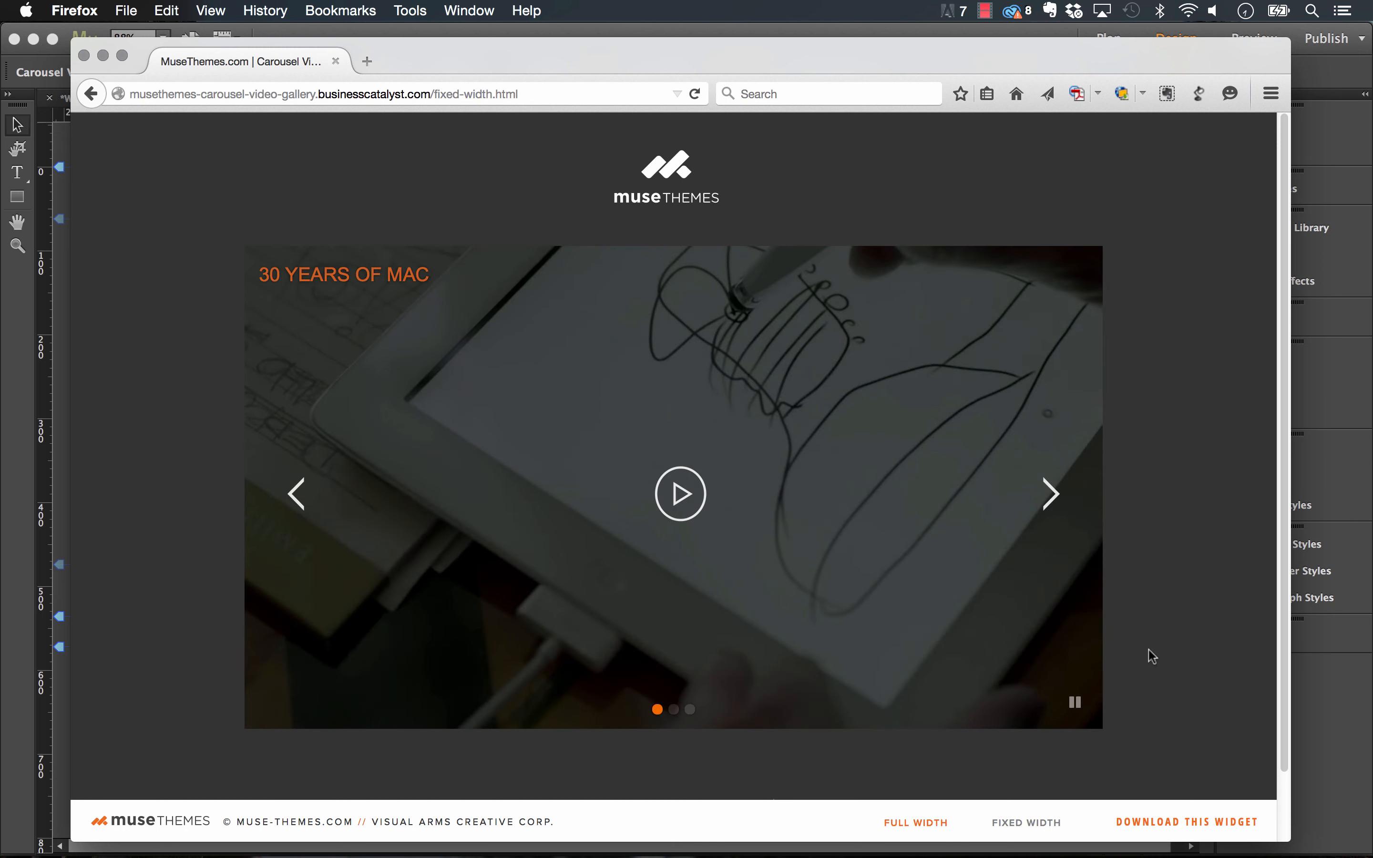
{"action": "left_click", "coordinate": [1370, 626]}
{"action": "left_click", "coordinate": [940, 218]}
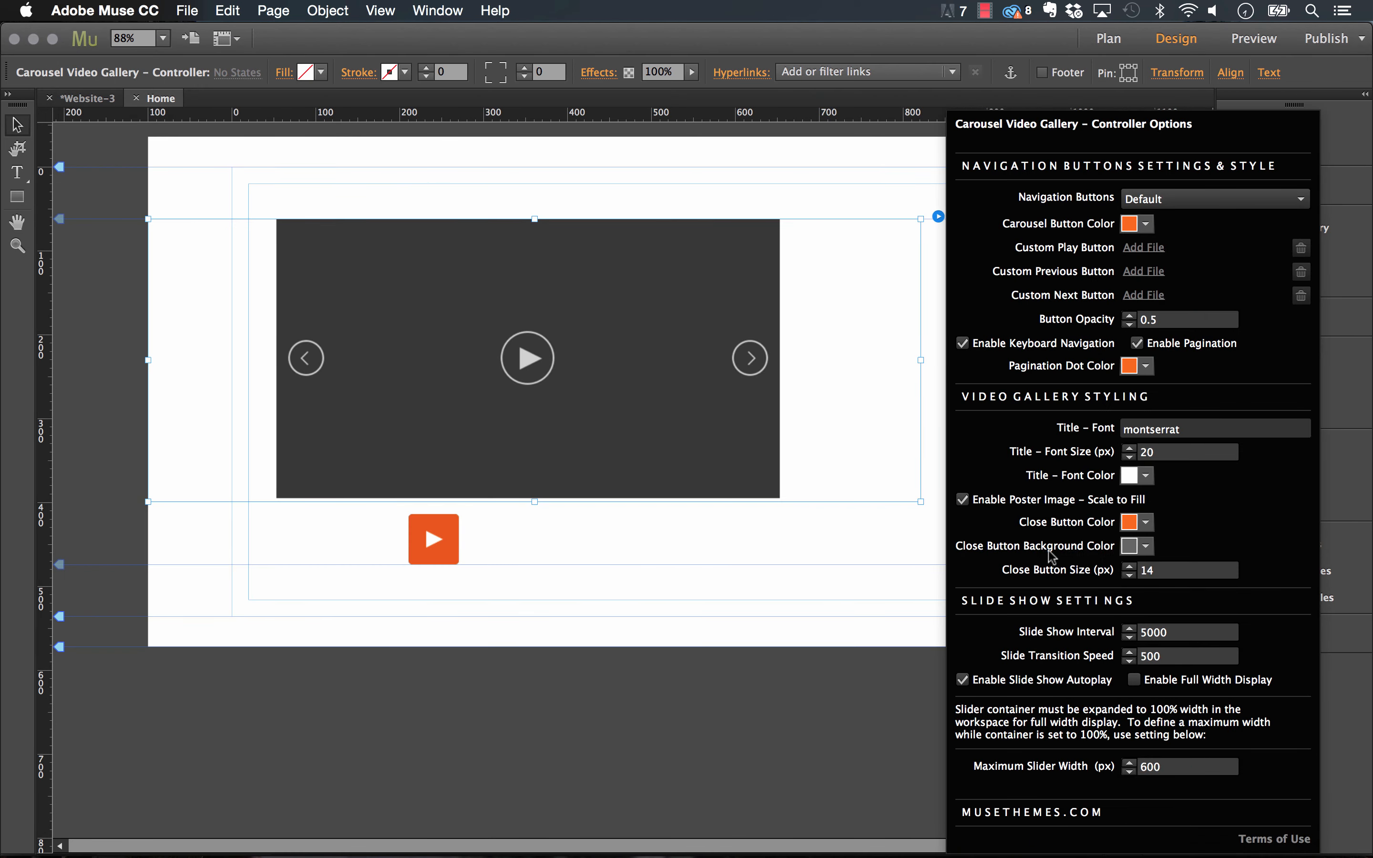
Reduce Close Button Size to 10 px and set Slide Transition Speed to 1000.
{"action": "left_click", "coordinate": [1129, 574]}
{"action": "left_click", "coordinate": [1130, 575]}
{"action": "left_click", "coordinate": [1130, 574]}
{"action": "left_click", "coordinate": [1130, 575]}
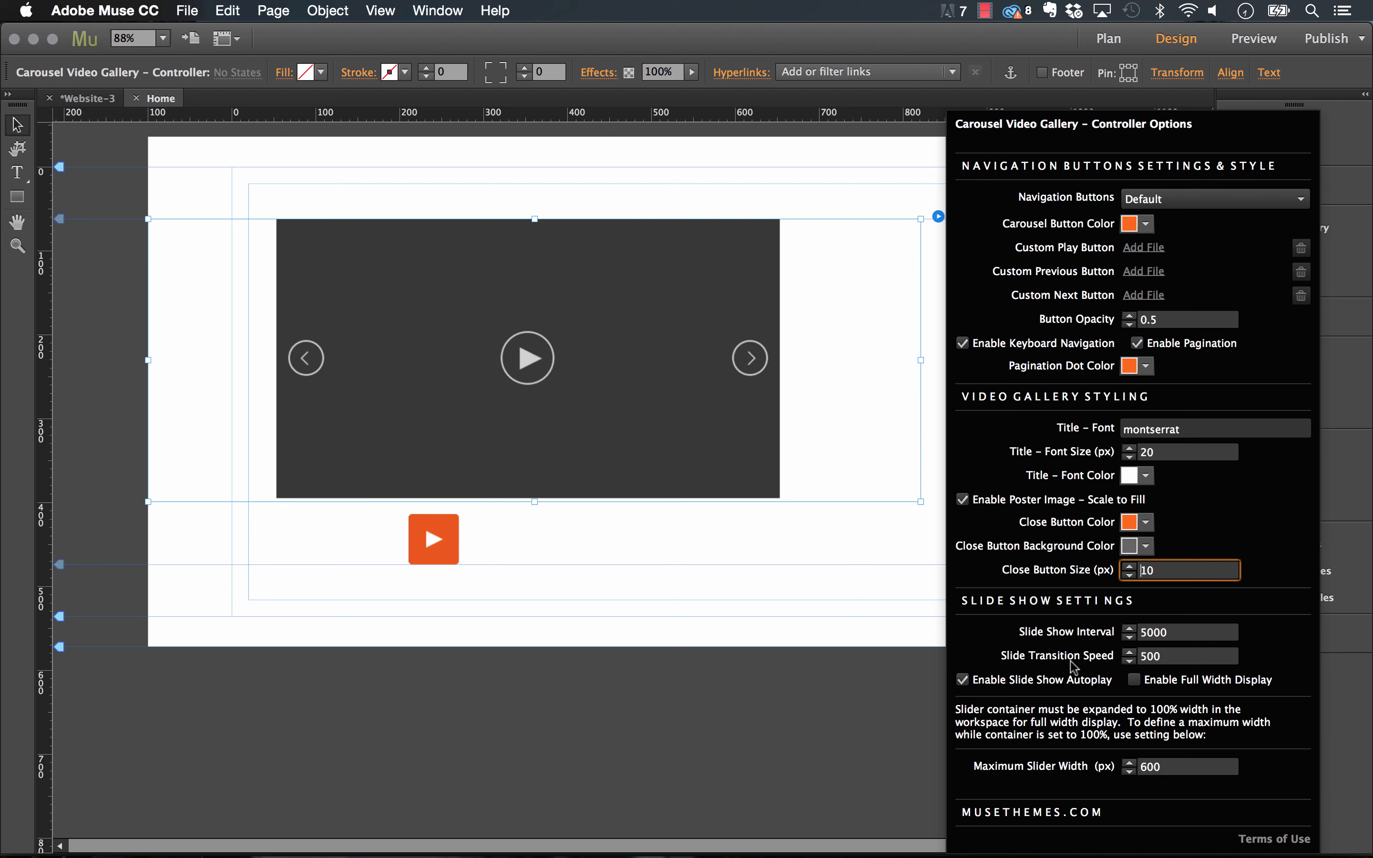
{"action": "left_click", "coordinate": [1169, 657]}
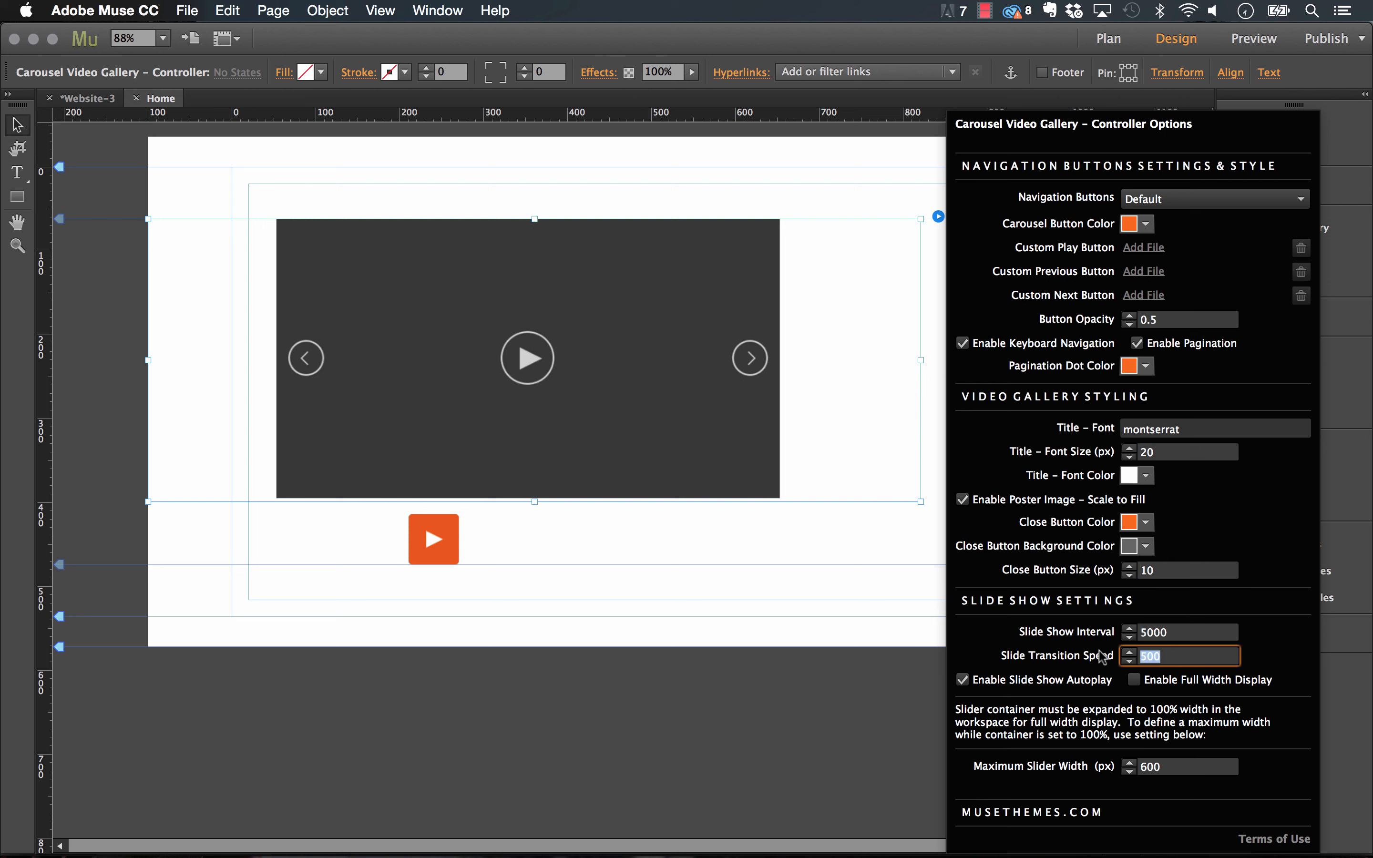
{"action": "type", "text": "1000"}
{"action": "key", "text": "Tab"}
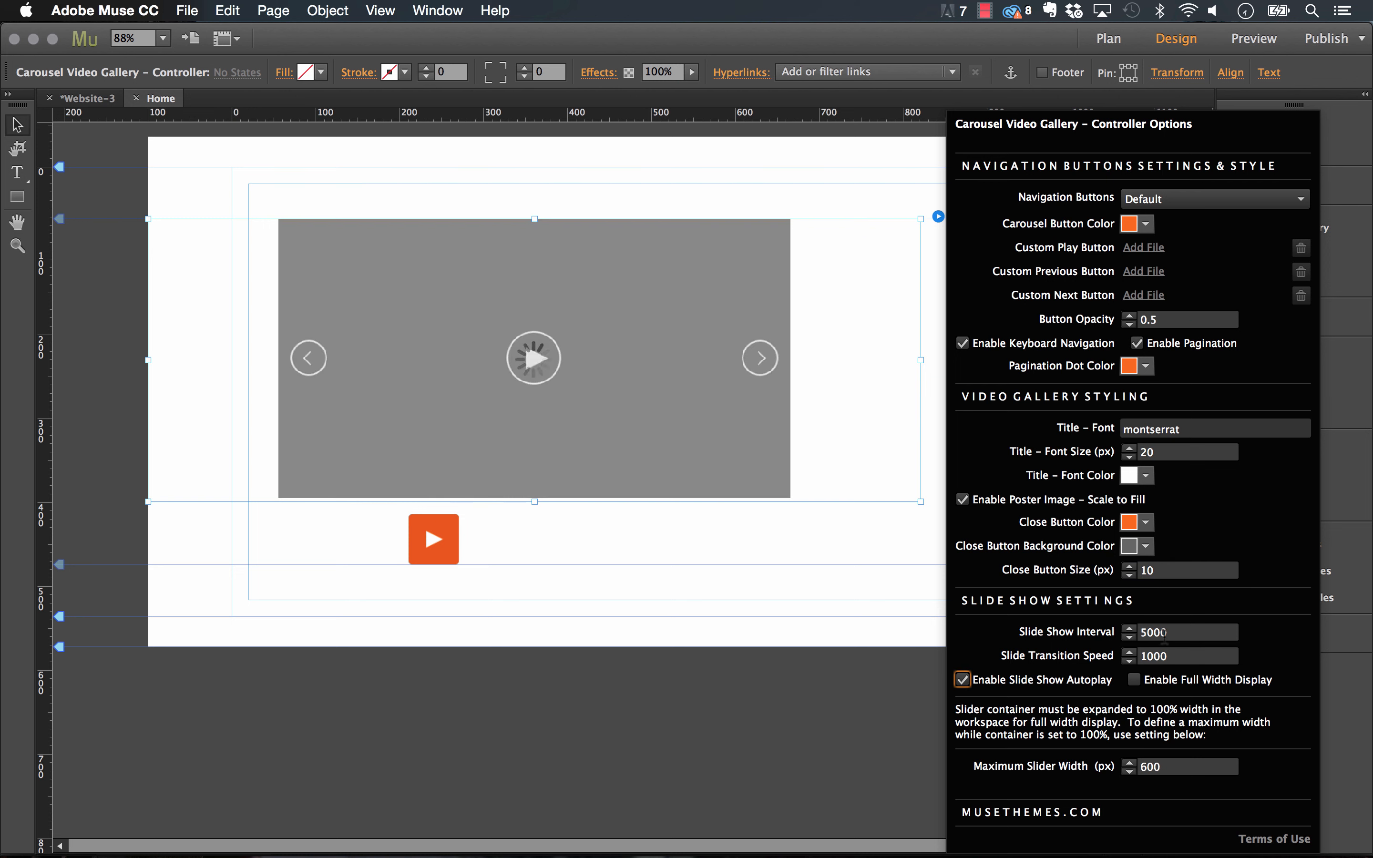